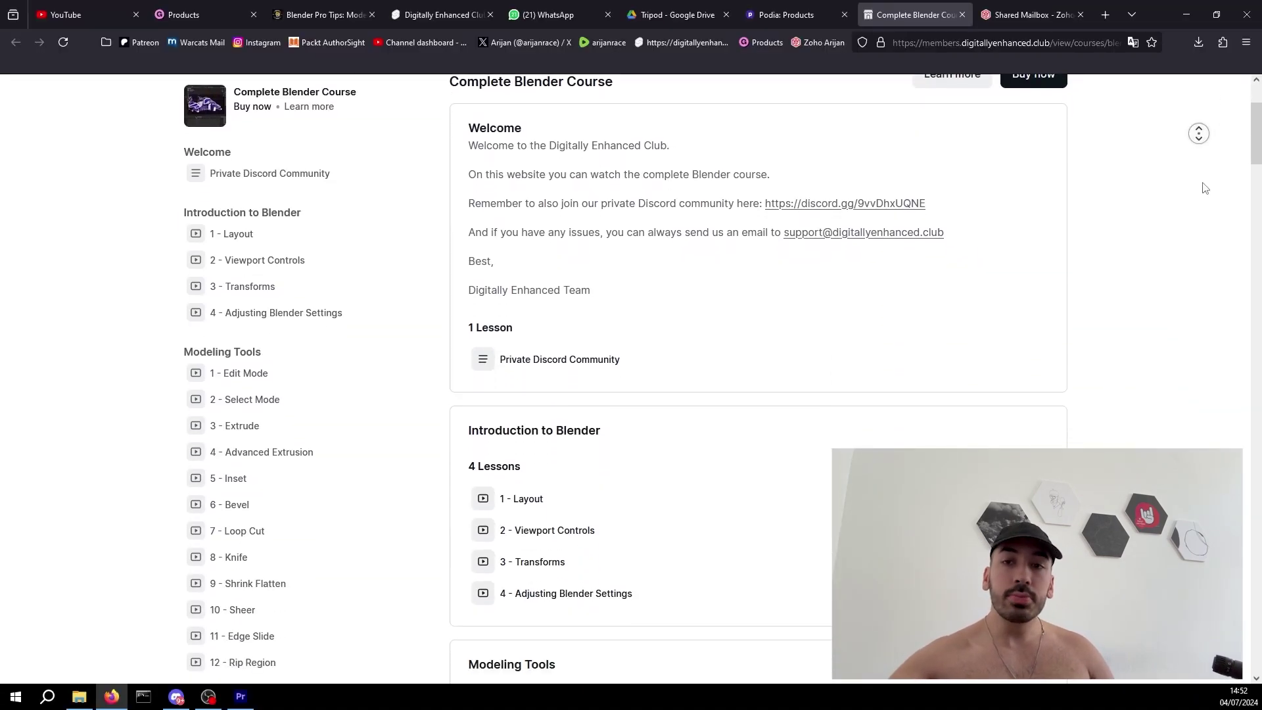
scroll(1206, 188, down, 20)
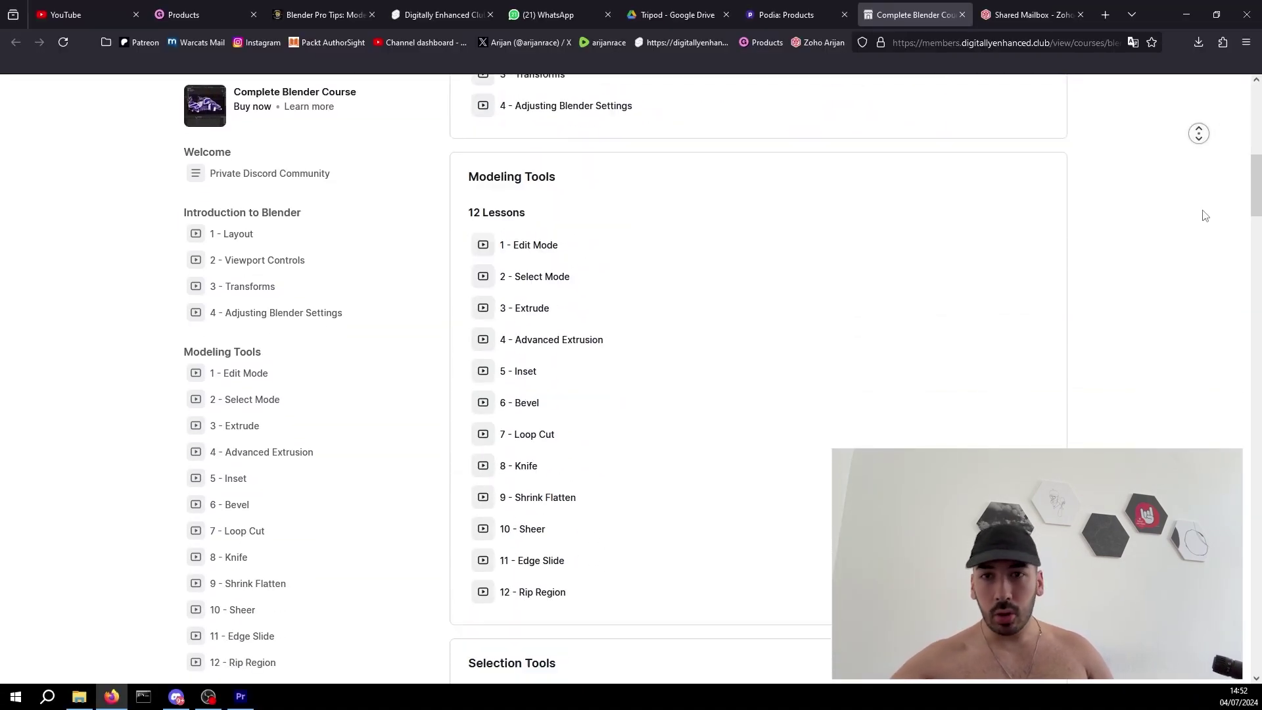
middle_drag(1204, 227, 1203, 219)
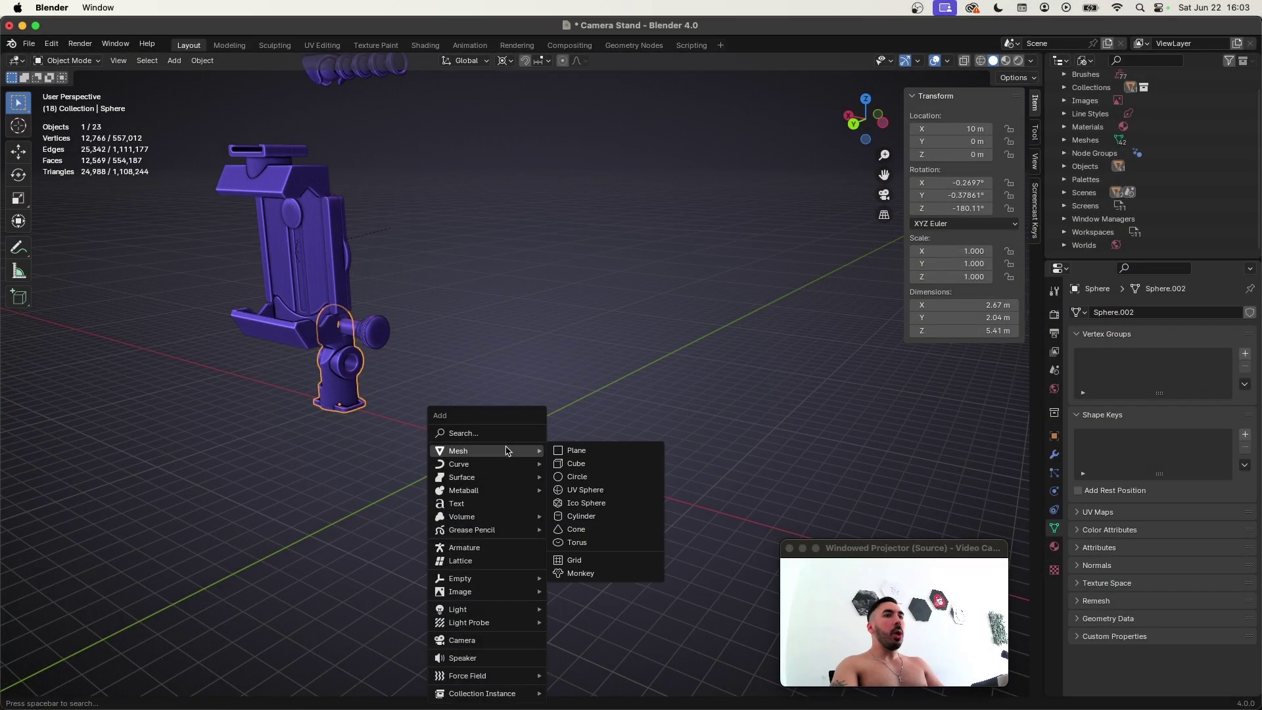
- Add a 16-vertex circle mesh at the world origin and rotate its vertices 90° about X so it stands upright
click(584, 487)
key(Tab)
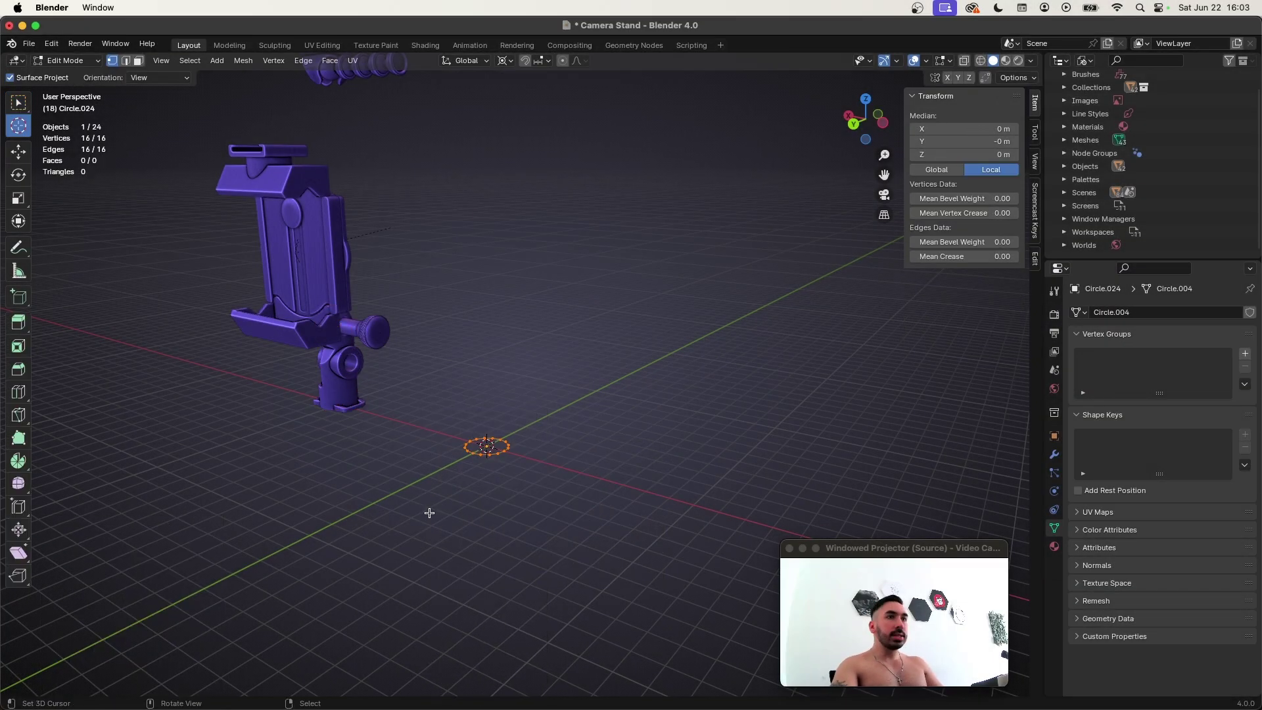
text(rx90)
key(Return)
- Move the upright circle 1.3 m along Y in the top view
middle_drag(434, 514, 474, 502)
key(KP_7)
key(g)
key(y)
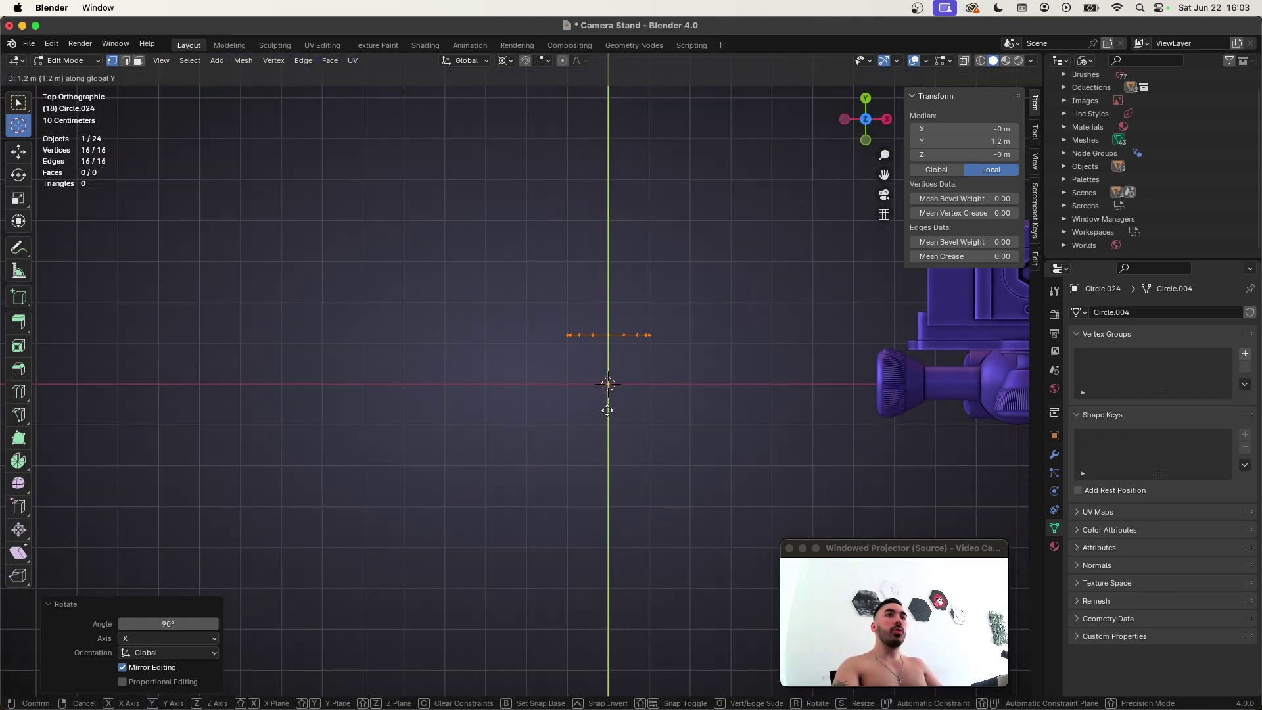
click(605, 394)
- Activate the Shear tool and snap the 3D cursor to the selected circle's centre
middle_drag(606, 395, 9, 567)
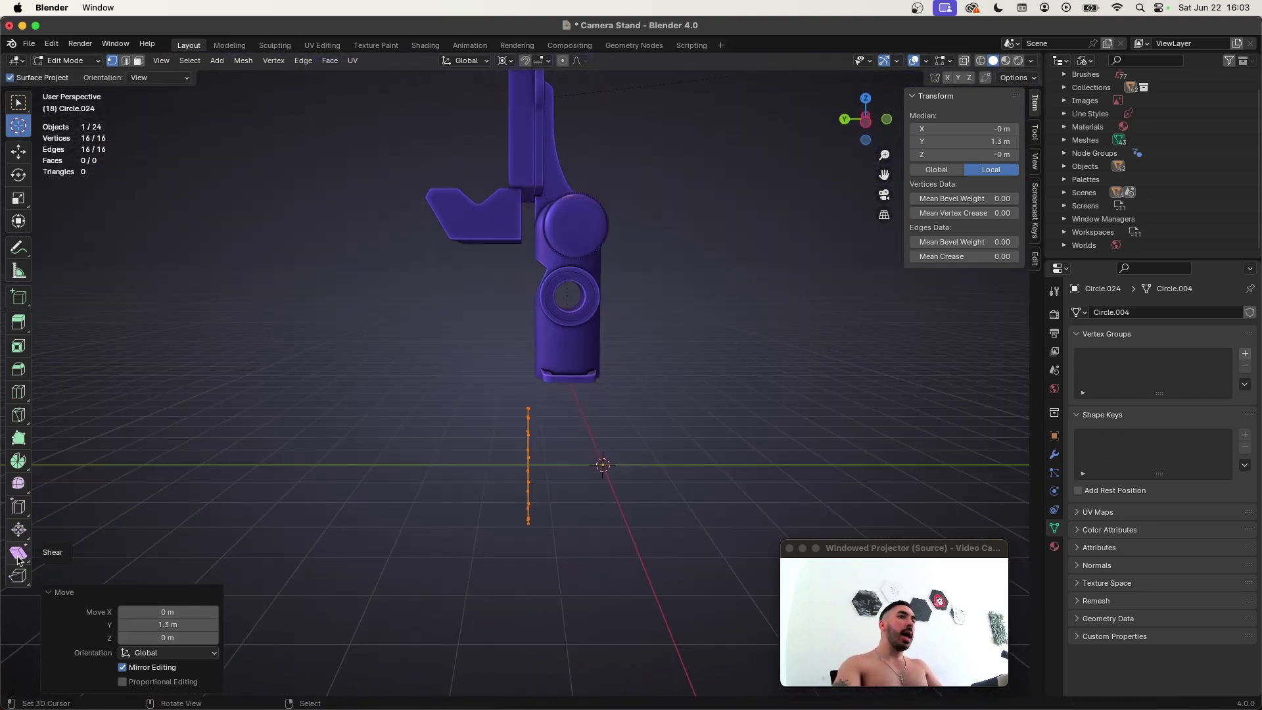
click(18, 560)
middle_drag(371, 526, 493, 497)
key(shift+s)
click(483, 494)
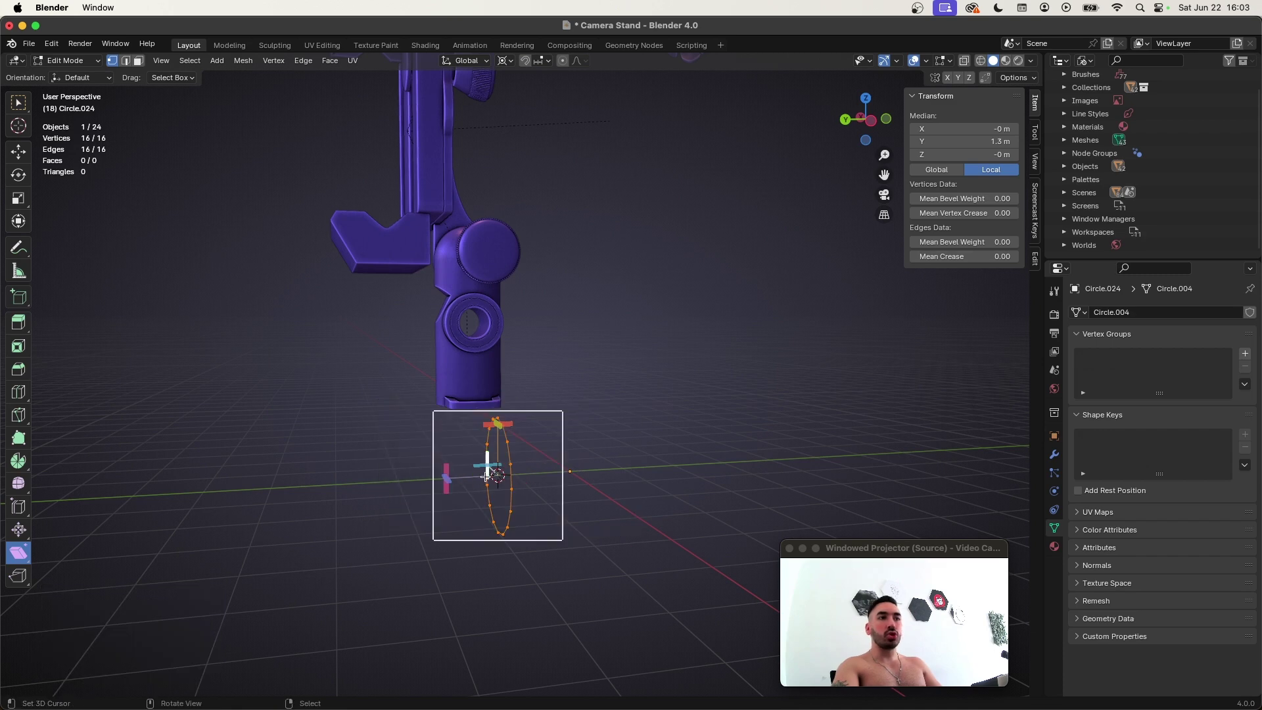
- Shear the circle by -0.5 with the transform pivot point set to 3D Cursor
click(505, 60)
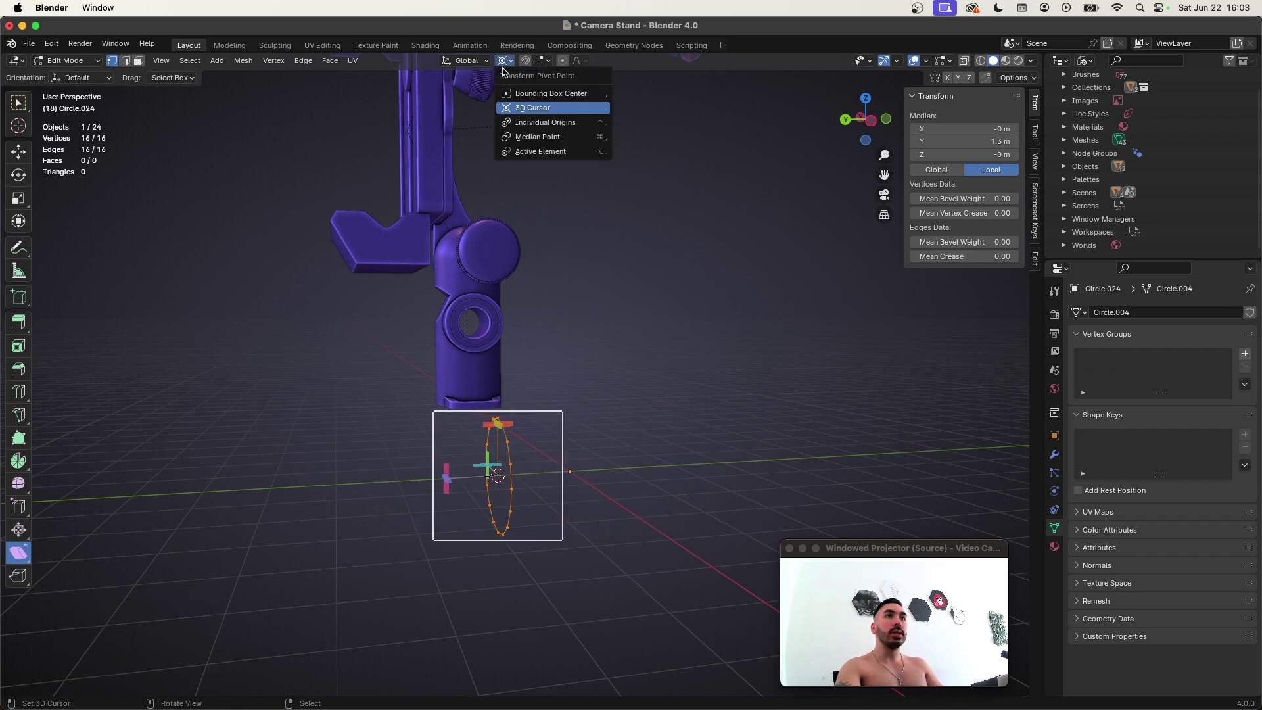
click(530, 109)
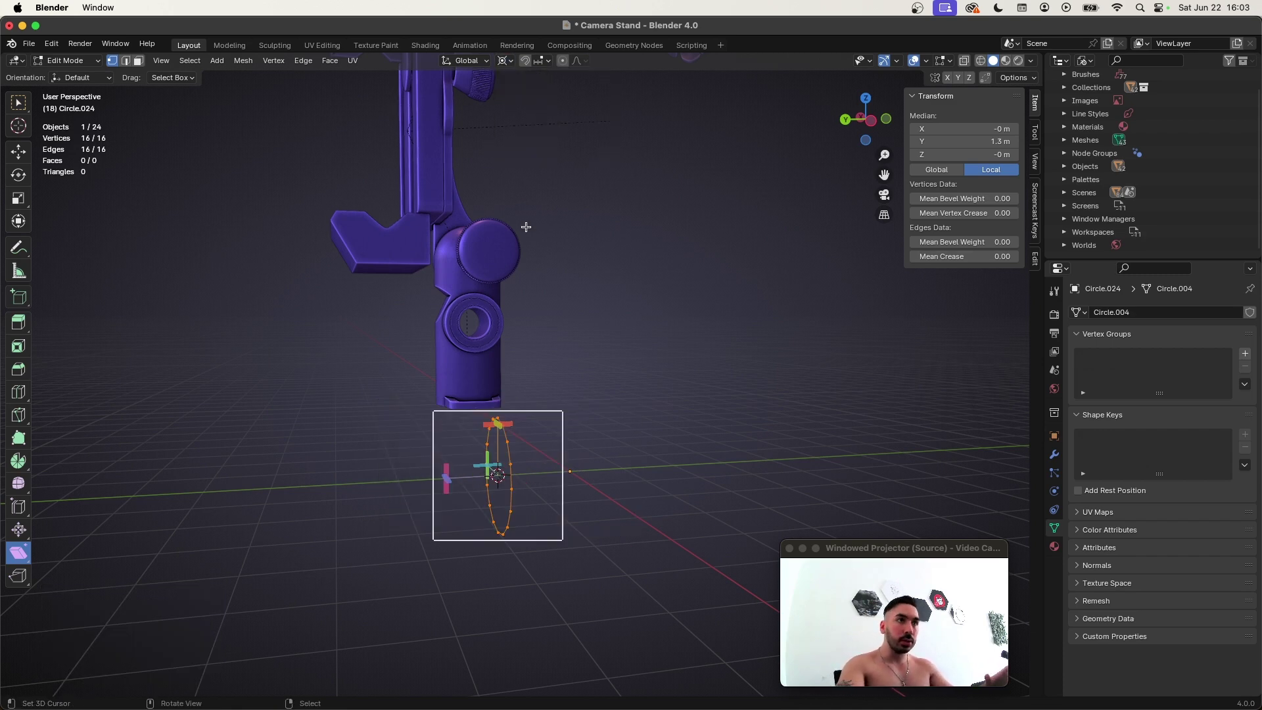
drag(495, 407, 298, 488)
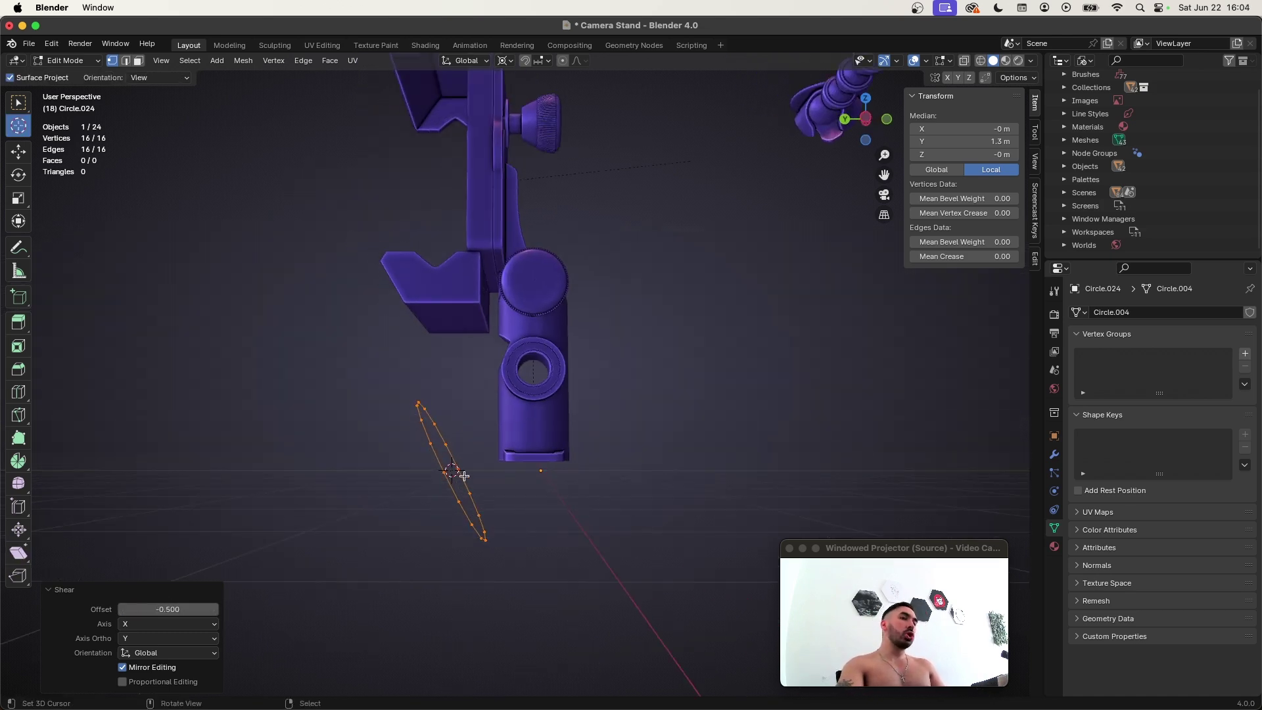
- Delete the five lowest vertices of the slanted circle to leave an open arch
middle_drag(442, 440, 424, 552)
right_click(472, 526)
shift+right_click(485, 510)
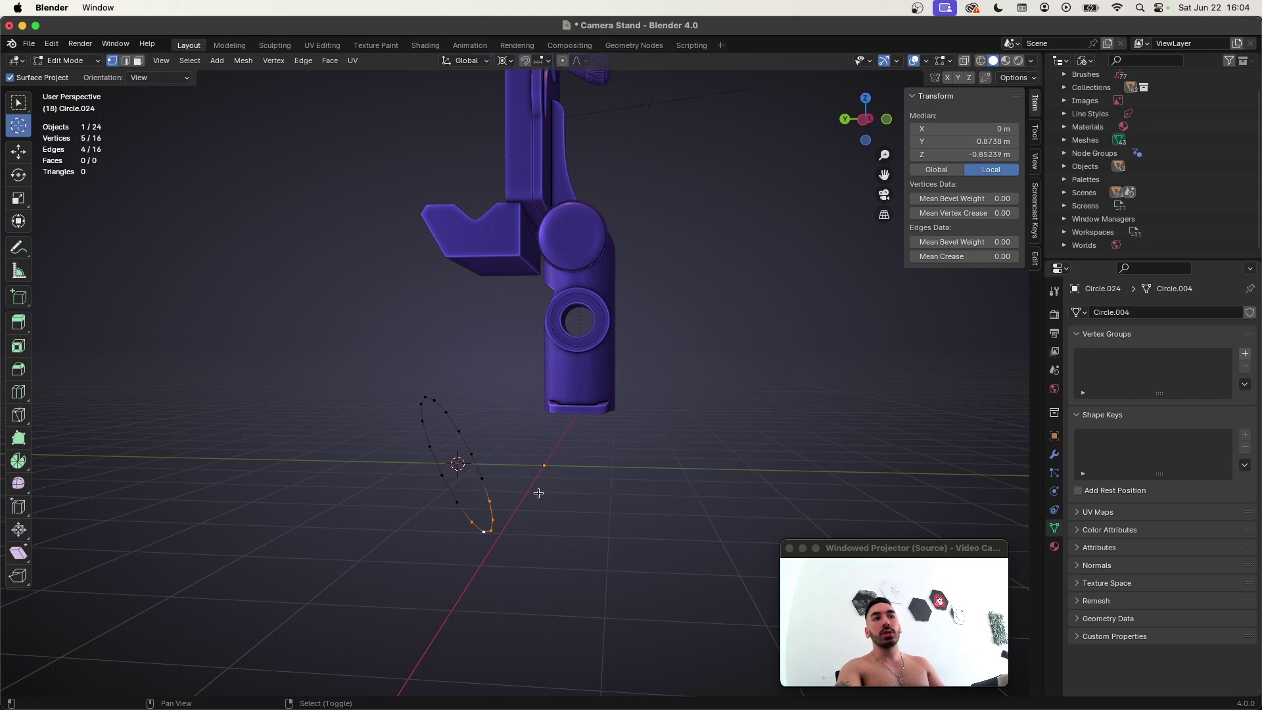
key(x)
click(584, 357)
- Reset the 3D cursor to the world origin and spin the arch in 3 steps through 360° with Use Duplicates enabled
key(a)
key(shift+s)
middle_drag(589, 403, 603, 494)
click(611, 471)
key(KP_7)
key(alt+e)
click(615, 497)
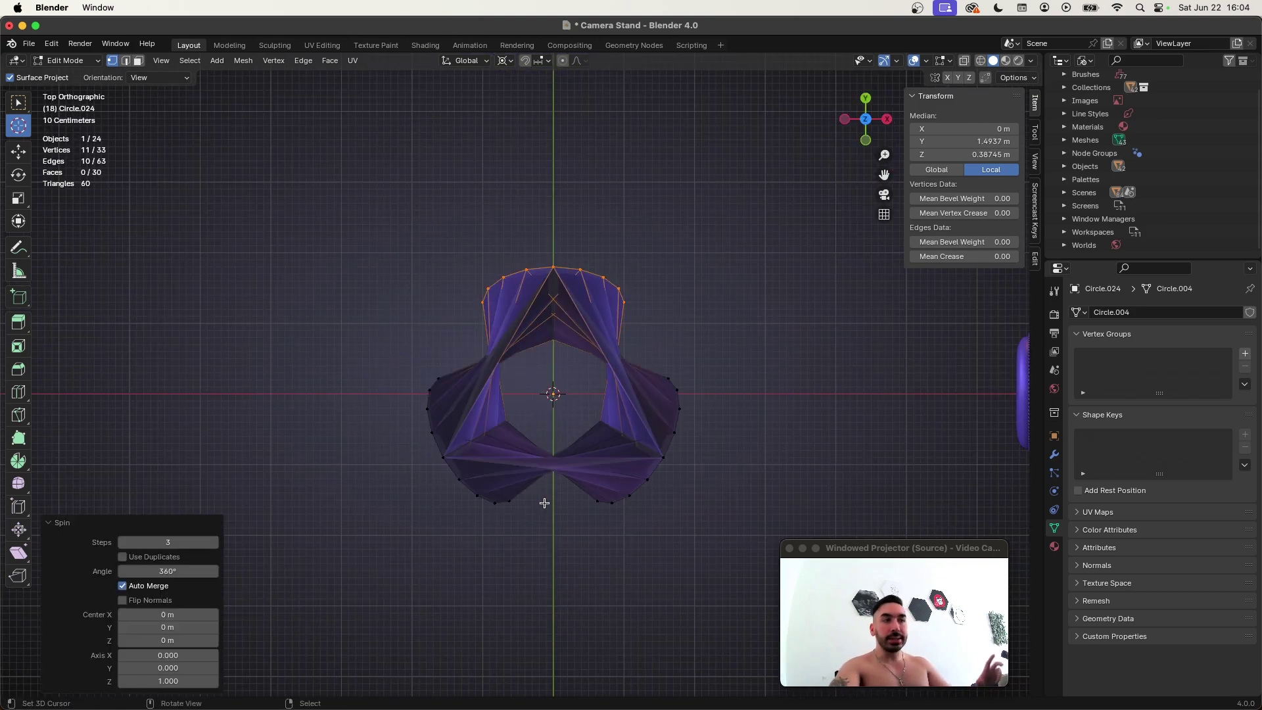
click(141, 557)
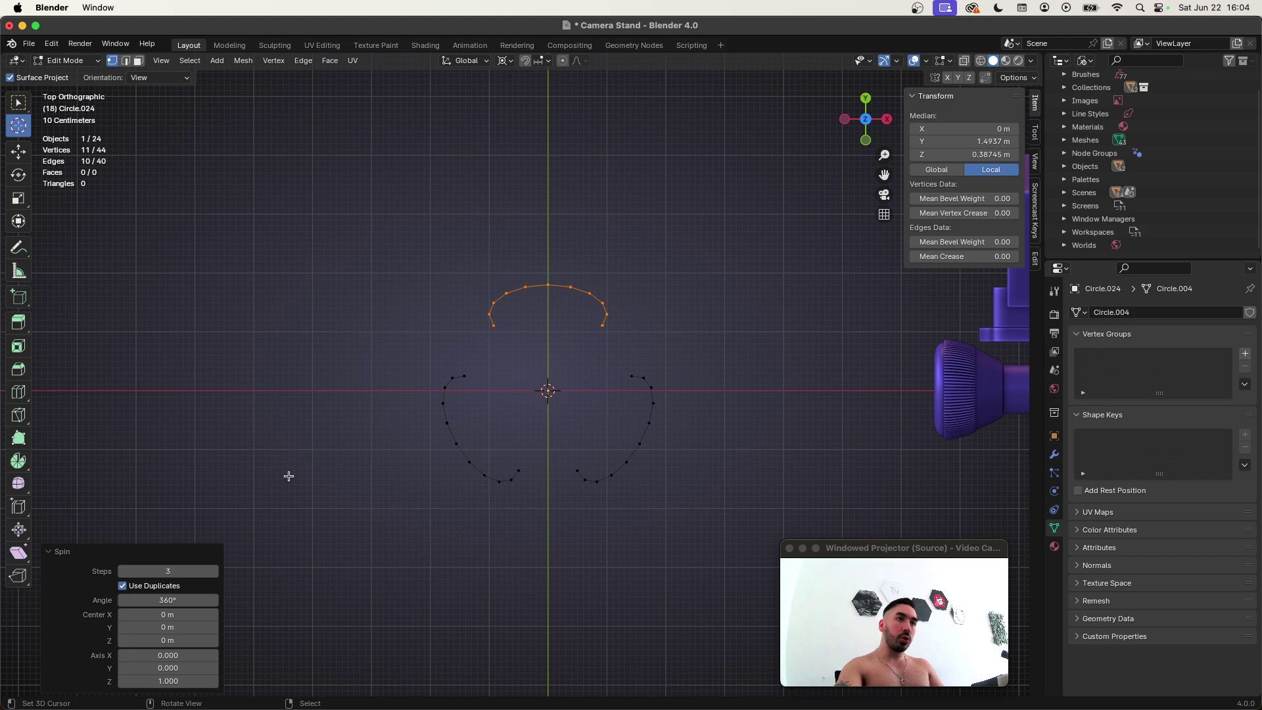
- Select all arches and merge their overlapping vertices by distance
middle_drag(310, 462, 510, 447)
key(a)
key(a)
key(m)
key(b)
- Set the pivot point to Individual Origins and scale the three arches about their own centres
click(514, 64)
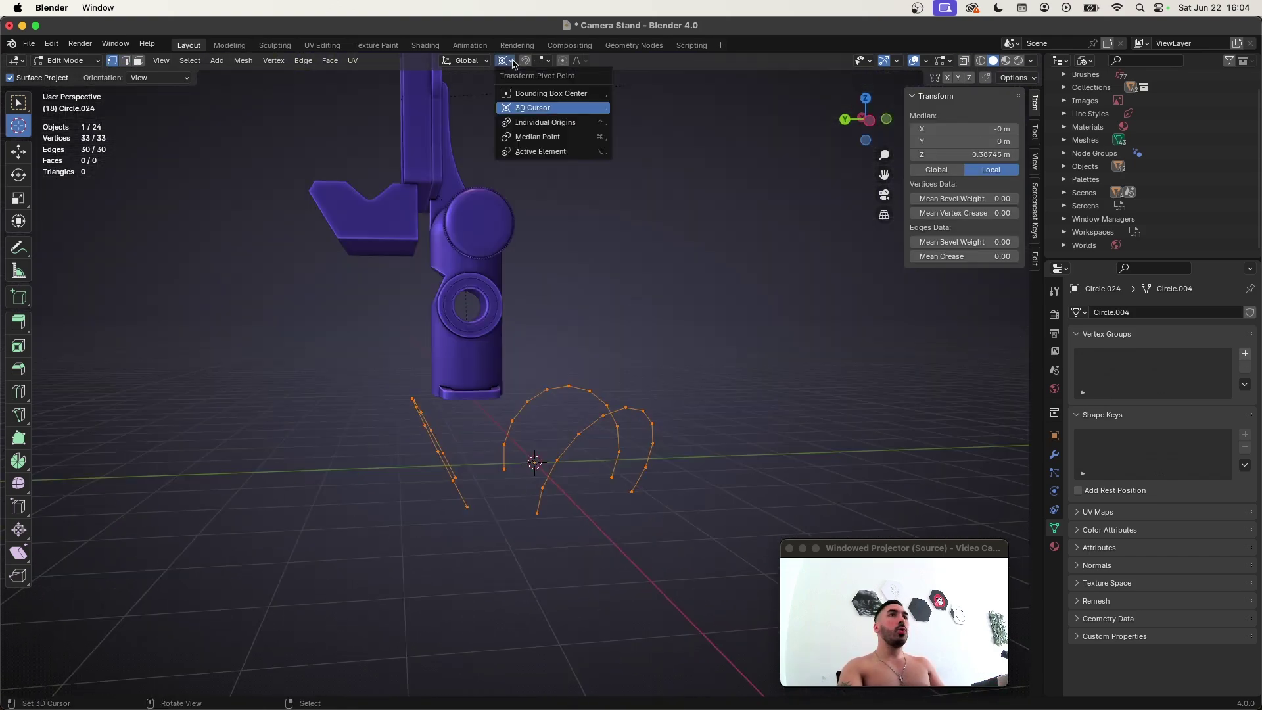
click(538, 124)
middle_drag(523, 211, 569, 491)
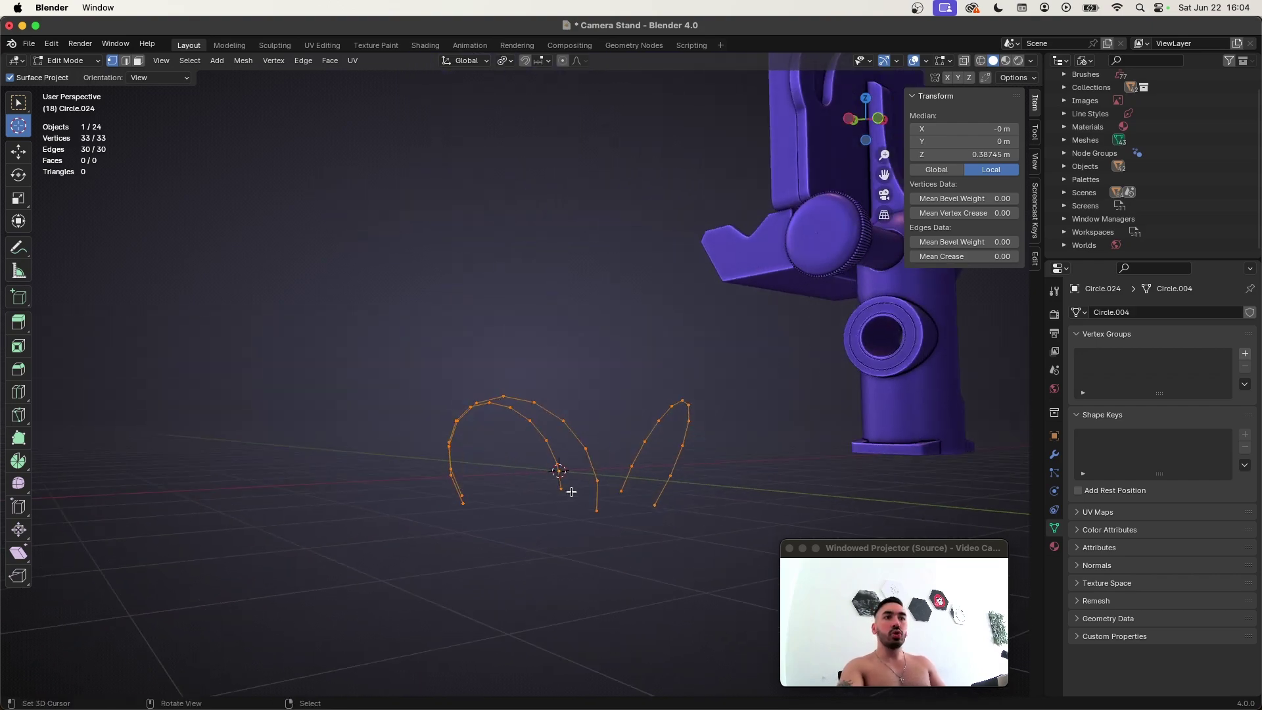
key(s)
click(618, 527)
middle_drag(617, 530, 534, 510)
key(s)
click(589, 535)
- Fill the gap between the facing sides of two neighbouring arches with a strip of faces
key(2)
right_click(528, 506)
shift+click(444, 494)
key(f)
middle_drag(443, 494, 394, 499)
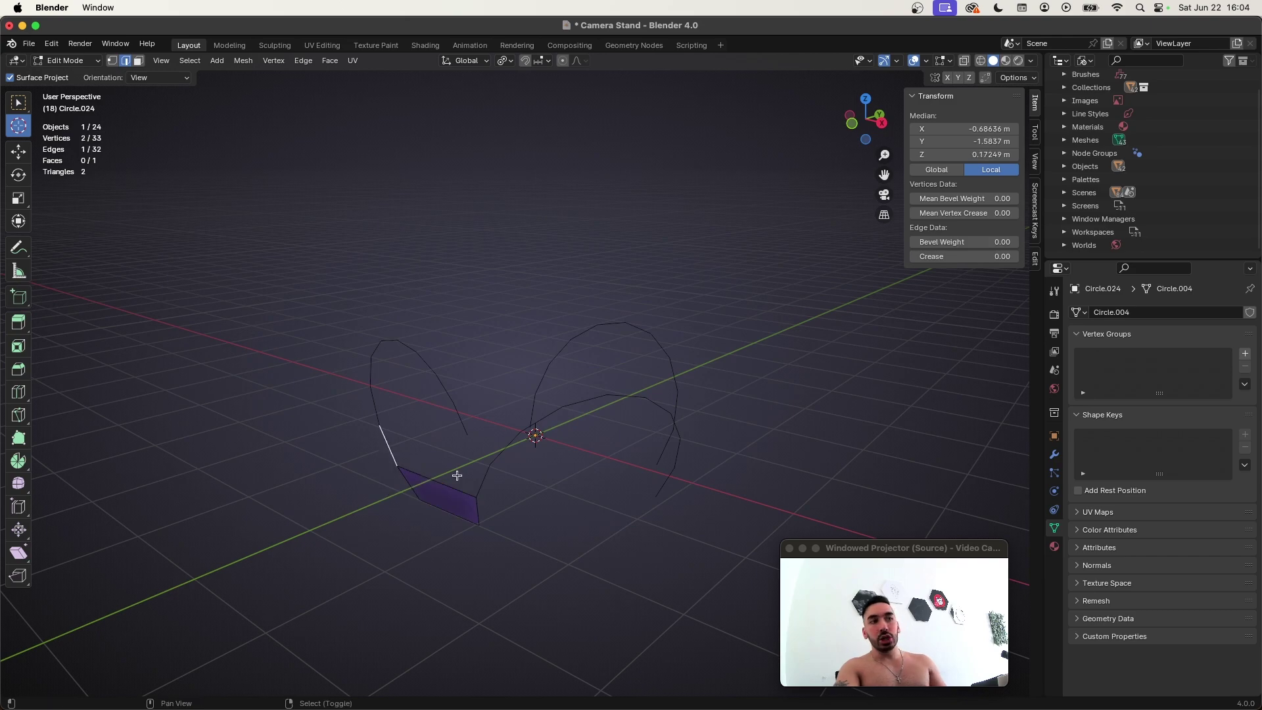
right_click(541, 420)
shift+right_click(372, 372)
key(f)
- Add one centred vertical loop cut down the new panel between the arches
key(3)
right_click(501, 421)
middle_drag(460, 434, 504, 480)
shift+right_click(505, 468)
click(499, 428)
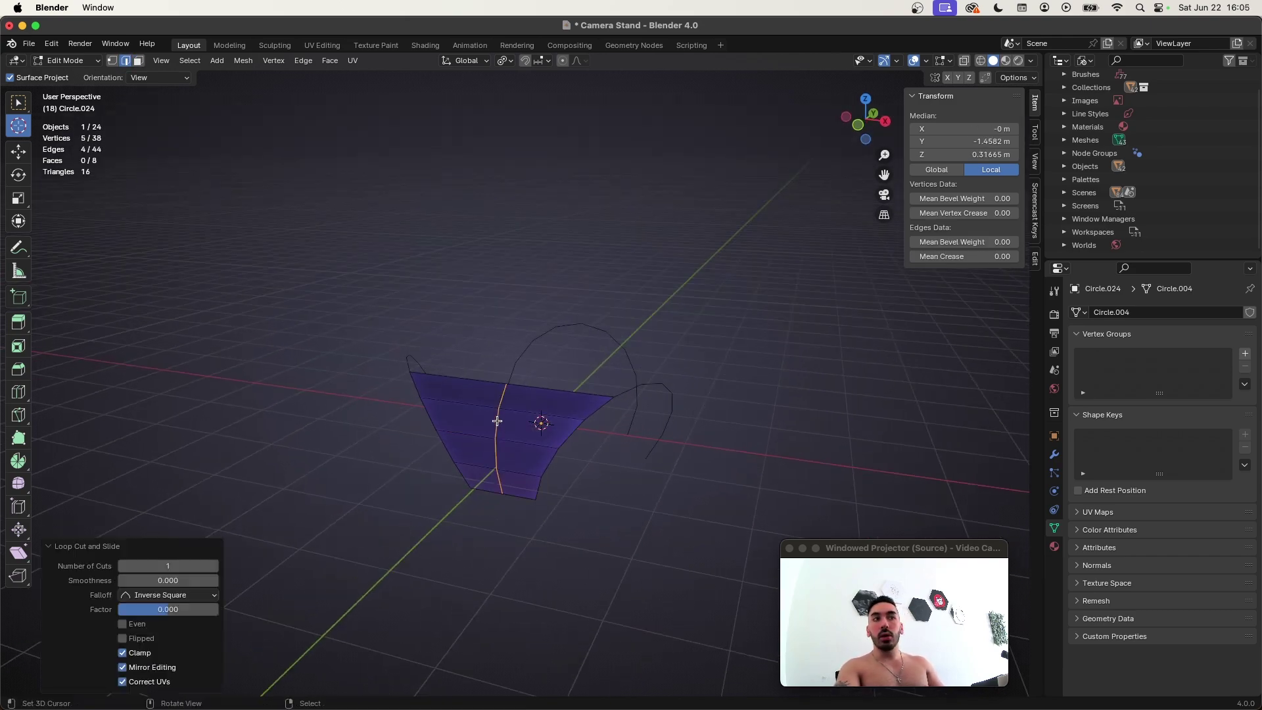
- Spin the panel's faces around the world origin in 3 steps through 360° with Use Duplicates enabled
middle_drag(496, 423, 487, 446)
key(a)
key(KP_7)
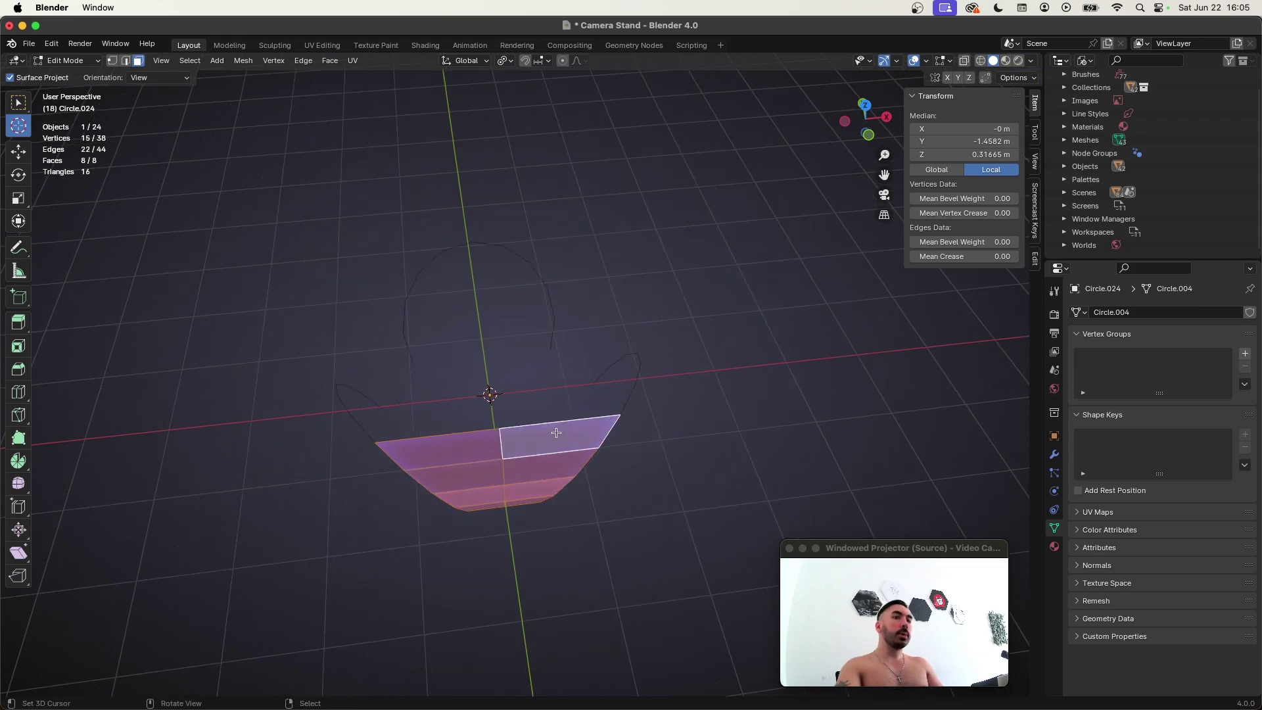
key(alt+e)
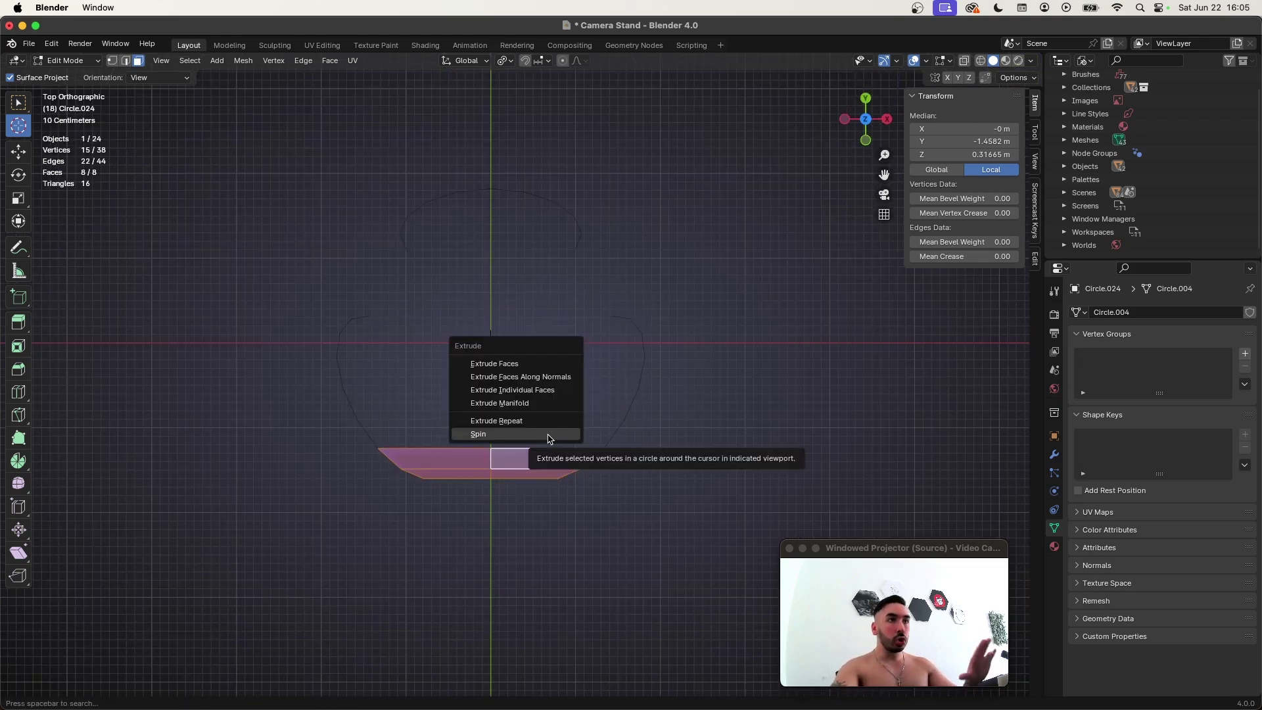
click(549, 435)
click(157, 559)
scroll(487, 428, down, 2)
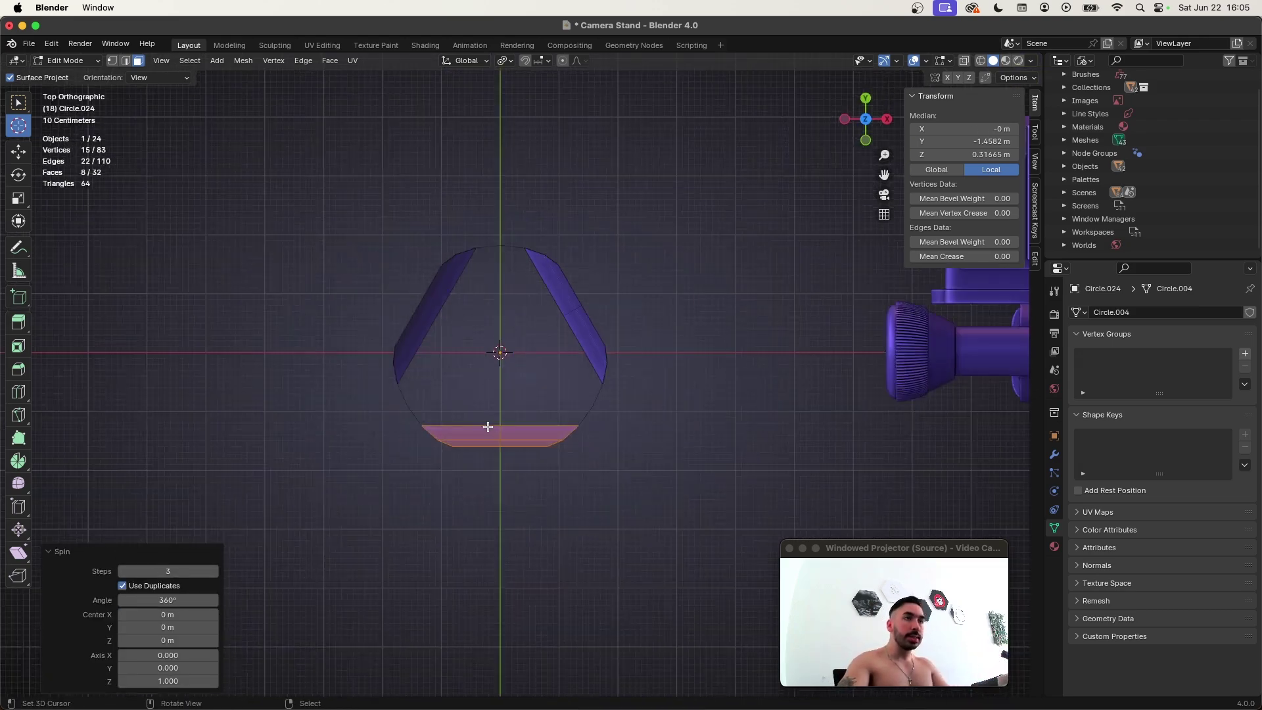
- Merge all vertices by distance and add a level 2 subdivision surface to the three-panel shape
middle_drag(488, 428, 522, 443)
key(a)
key(m)
key(b)
key(Tab)
key(ctrl+2)
key(Tab)
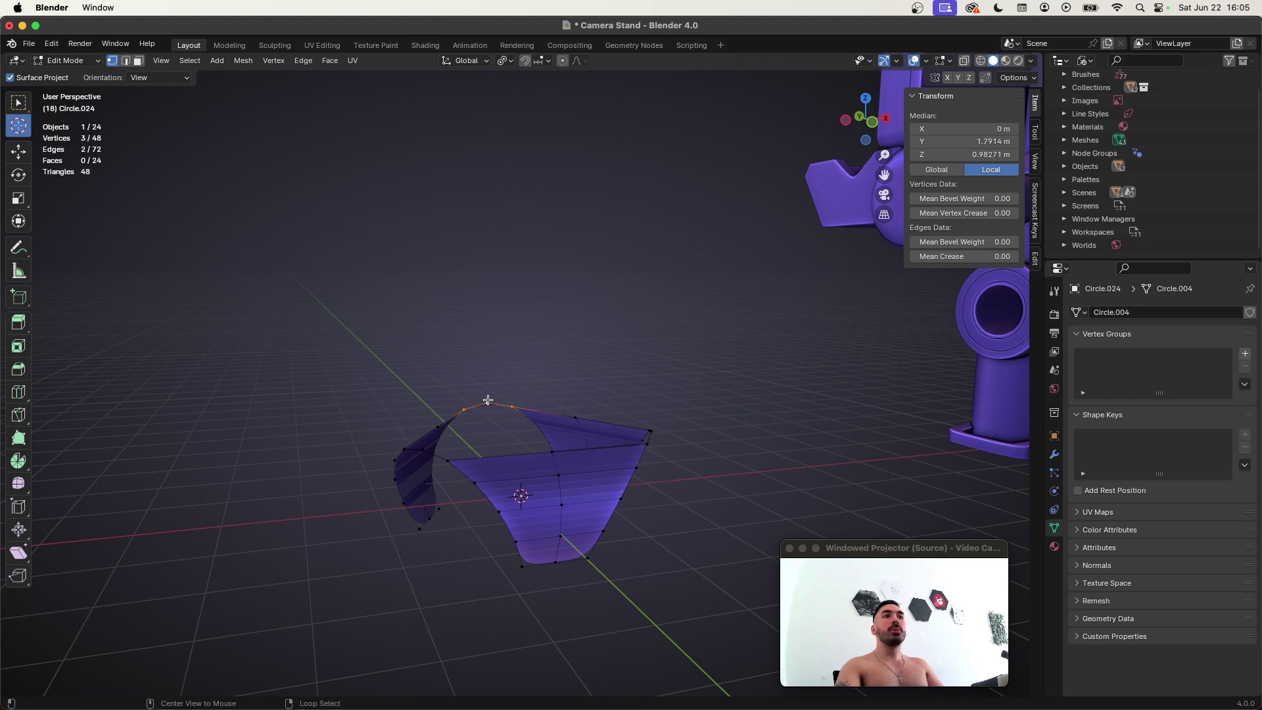
- Select the complete edge loop around the top opening and snap the 3D cursor to it
middle_drag(488, 400, 496, 458)
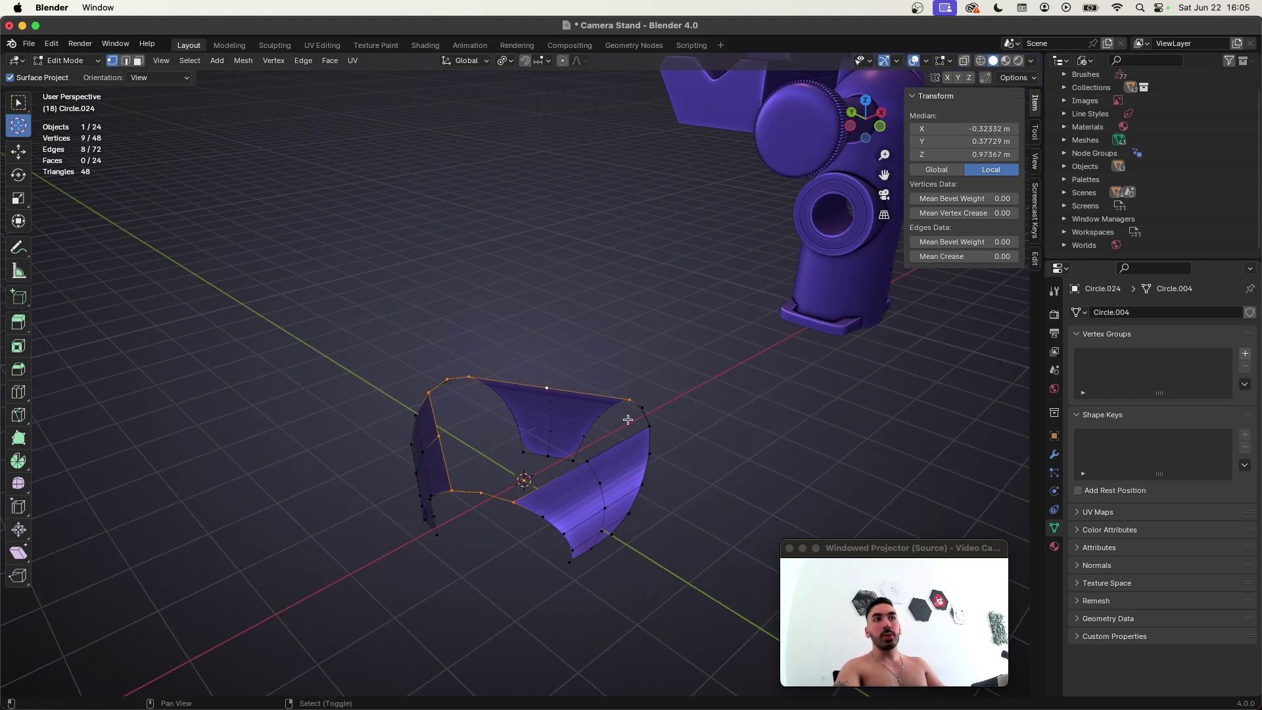
shift+right_click(646, 409)
middle_drag(646, 410, 626, 432)
key(shift+s)
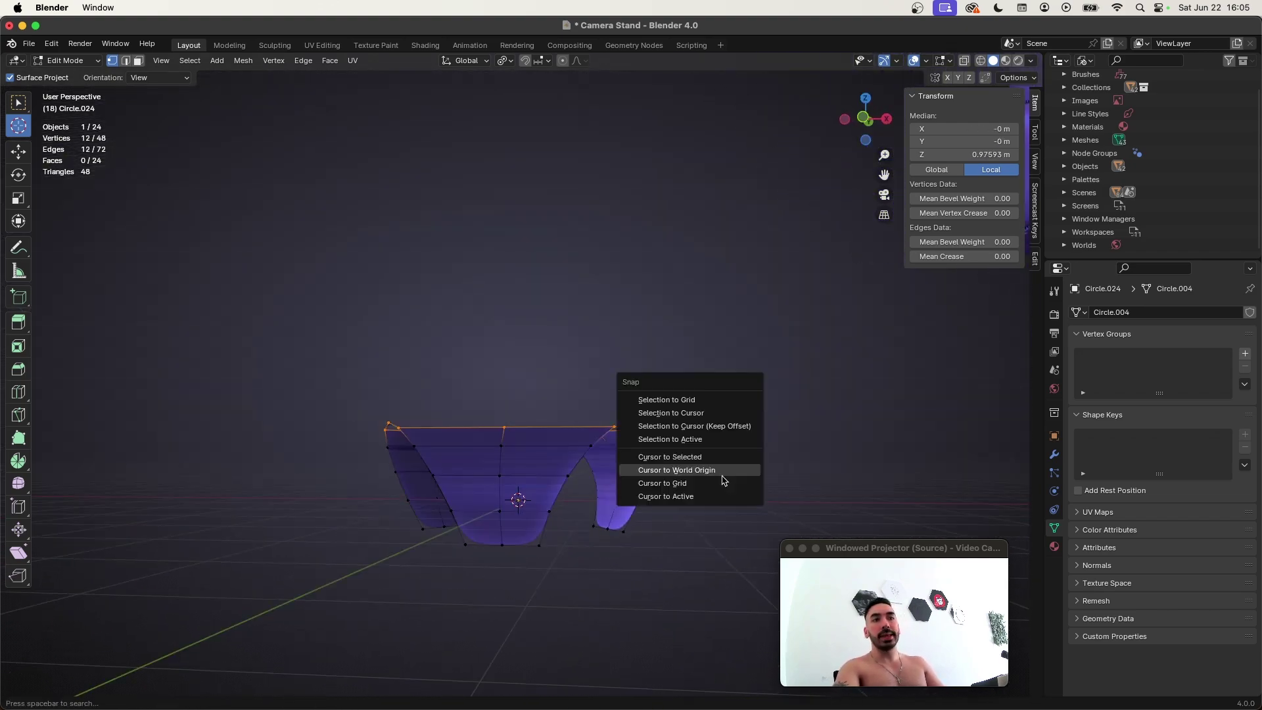
click(696, 458)
- Extrude the top edge loop and raise it about 0.27 m along Z
key(e)
right_click(656, 479)
key(g)
key(z)
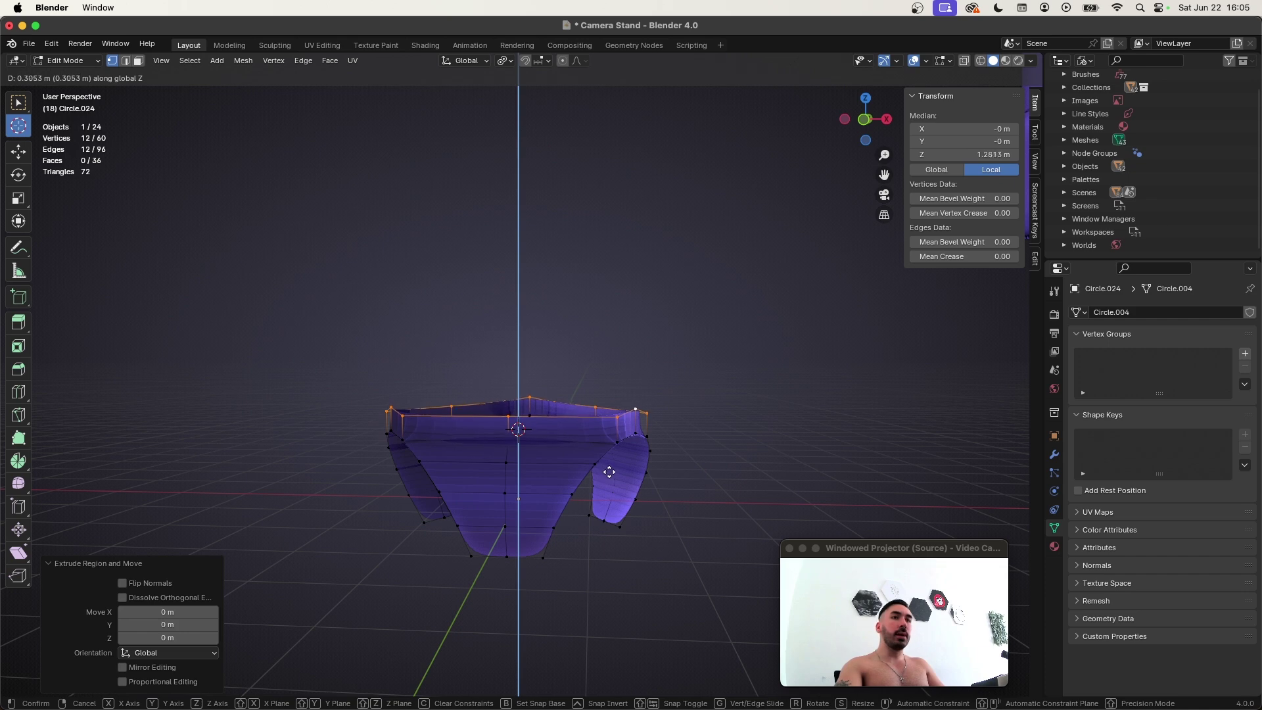
click(609, 474)
- Flatten the extruded top rim by scaling it to 0 along Z, and adjust its overall size
mouse_move(609, 474)
middle_down()
mouse_move(620, 488)
mouse_move(621, 470)
middle_up()
scroll(631, 473, up, 2)
key(s)
key(z)
click(706, 492)
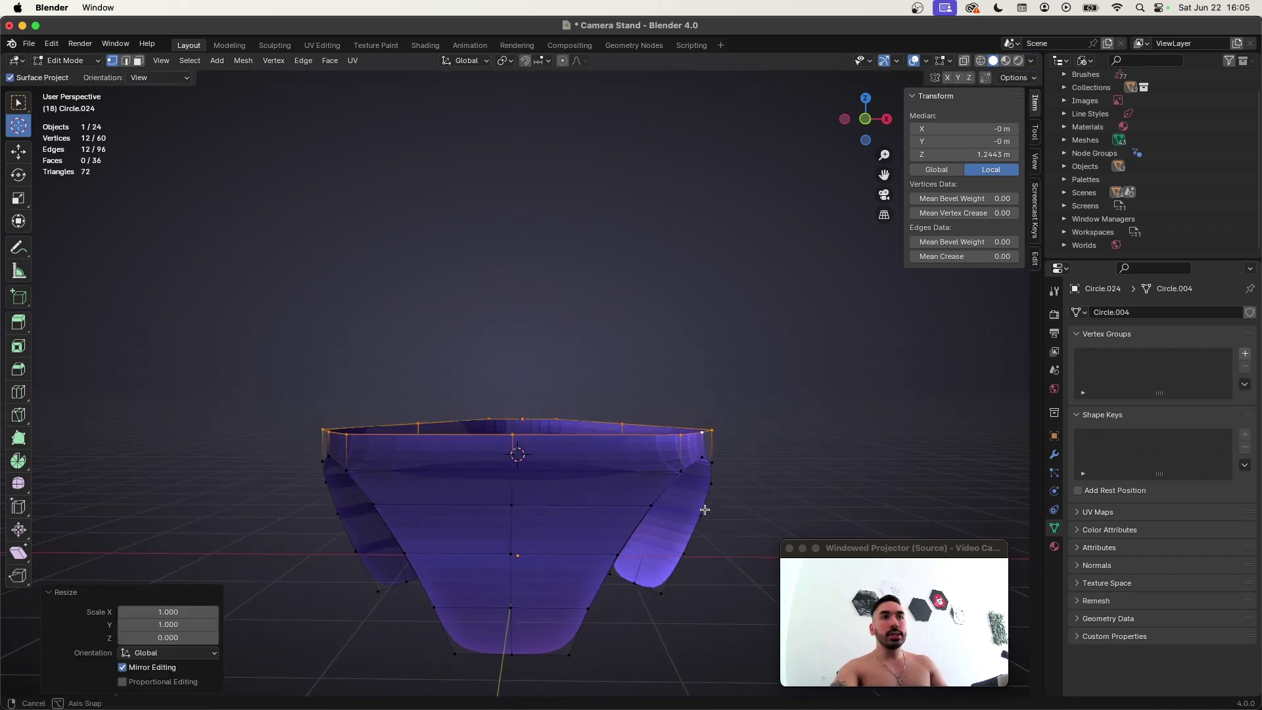
middle_drag(706, 491, 688, 545)
key(s)
click(681, 542)
- Select the three corner vertices above the arches on the top rim and scale them together
middle_drag(441, 456, 430, 402)
right_click(672, 449)
middle_drag(611, 450, 637, 481)
shift+right_click(366, 473)
middle_drag(485, 429, 464, 449)
shift+right_click(510, 338)
middle_drag(602, 496, 419, 475)
key(s)
click(761, 539)
key(s)
click(595, 450)
- Scale the rim's three corner vertices outward by a factor of about 1.05, using X-ray display
key(Tab)
key(Tab)
key(alt+z)
key(s)
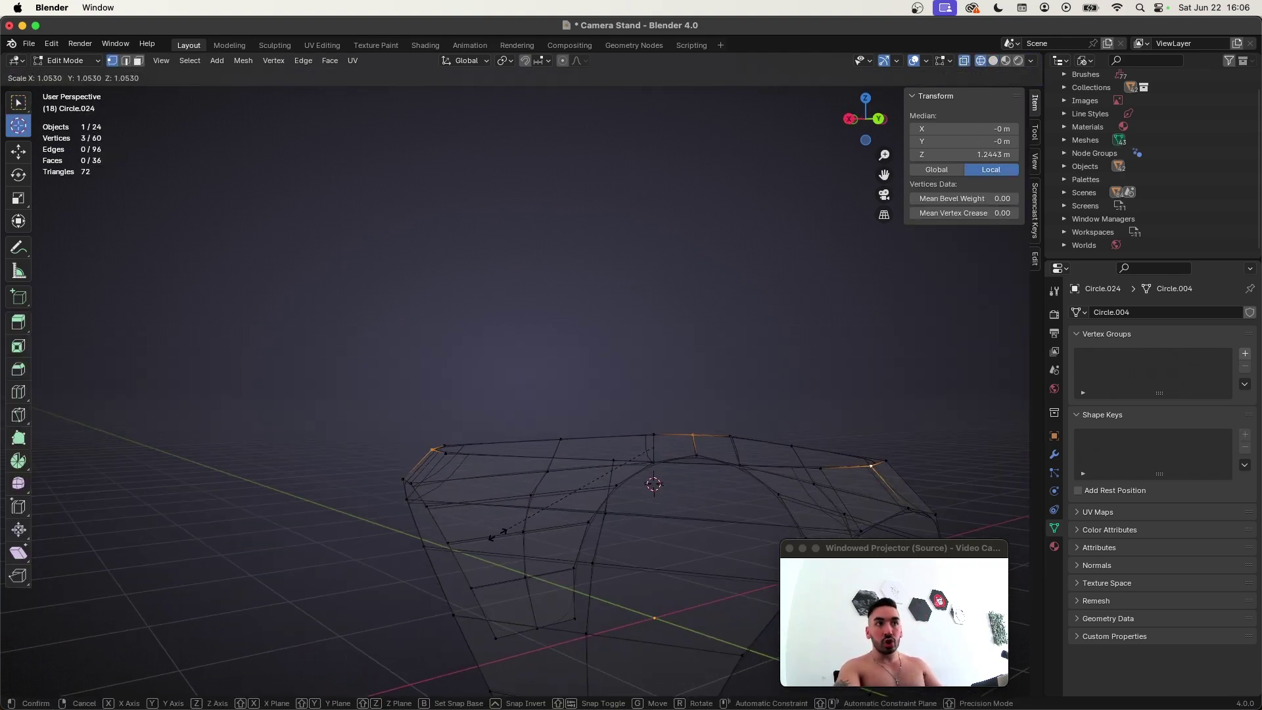
click(492, 537)
key(Tab)
key(alt+z)
- Select the middle vertex at the tip of each of the three legs, lower them along Z and scale them together
middle_drag(535, 499, 602, 457)
key(Tab)
middle_drag(609, 454, 591, 447)
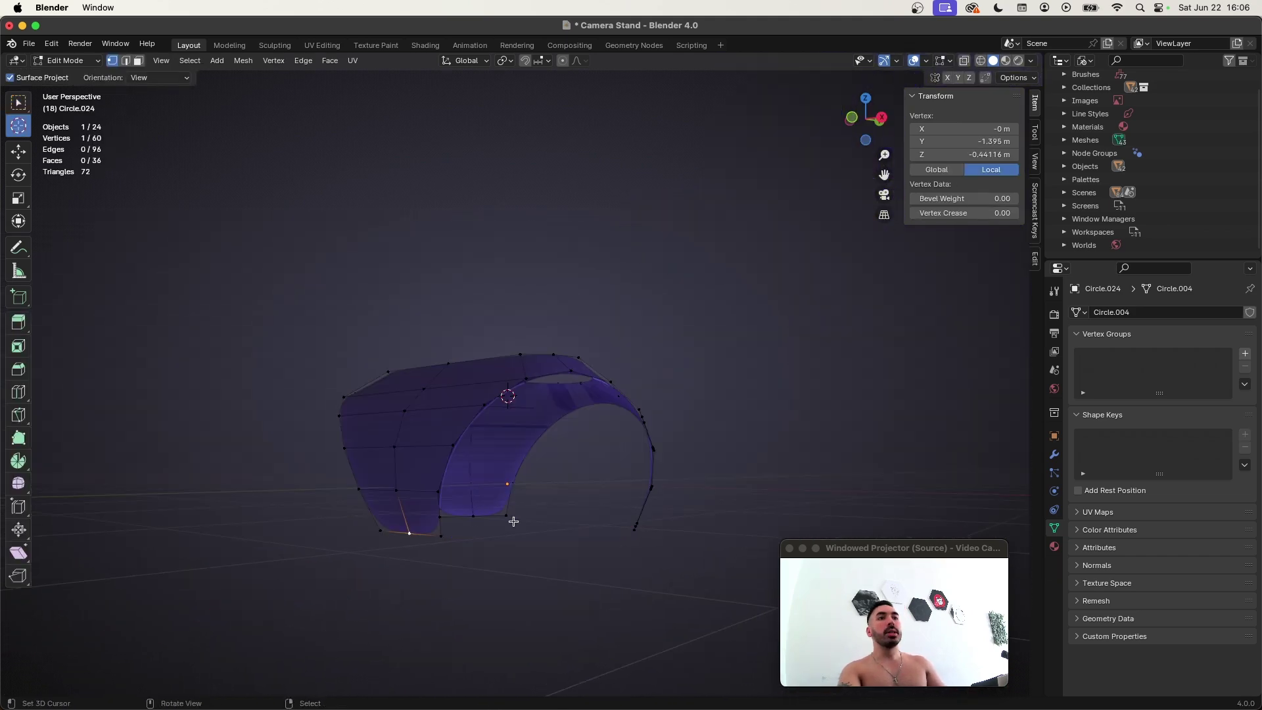
shift+click(473, 518)
middle_drag(555, 526, 611, 478)
shift+click(585, 520)
key(g)
key(z)
click(560, 555)
key(s)
click(643, 511)
- Try to add vertical loop cuts on either side of the legs' centre lines
key(3)
click(594, 476)
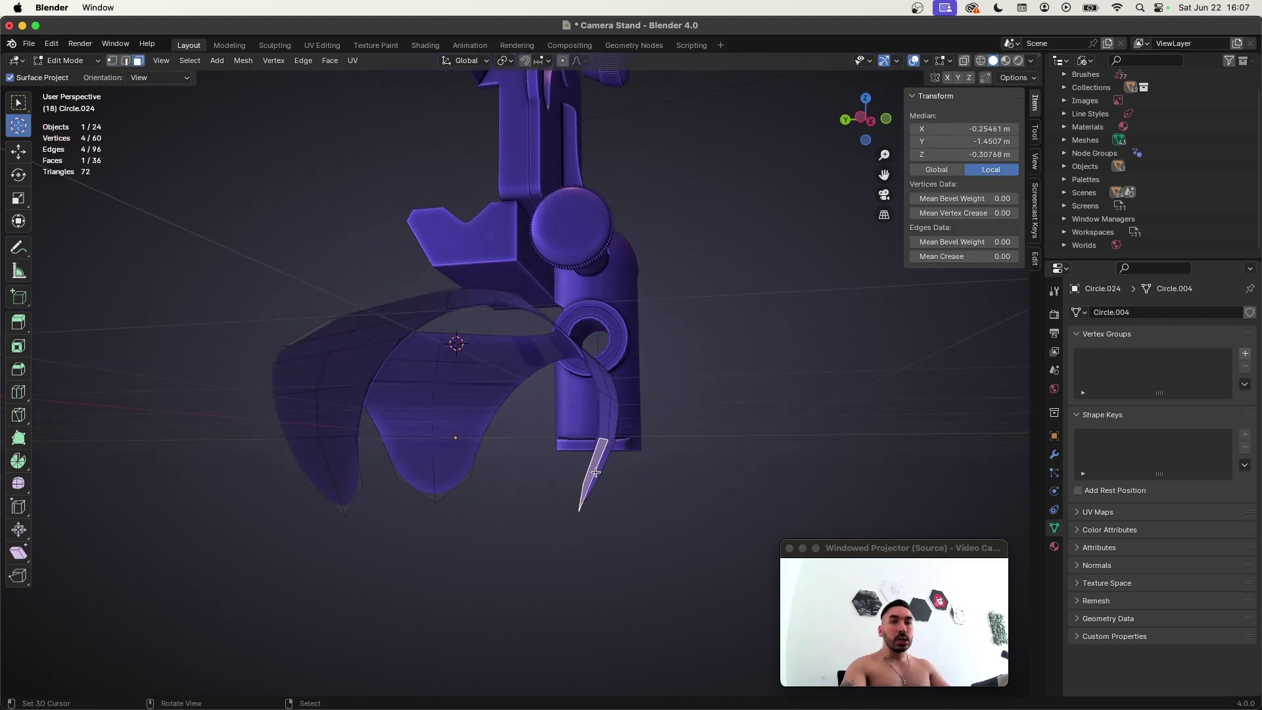
click(428, 391)
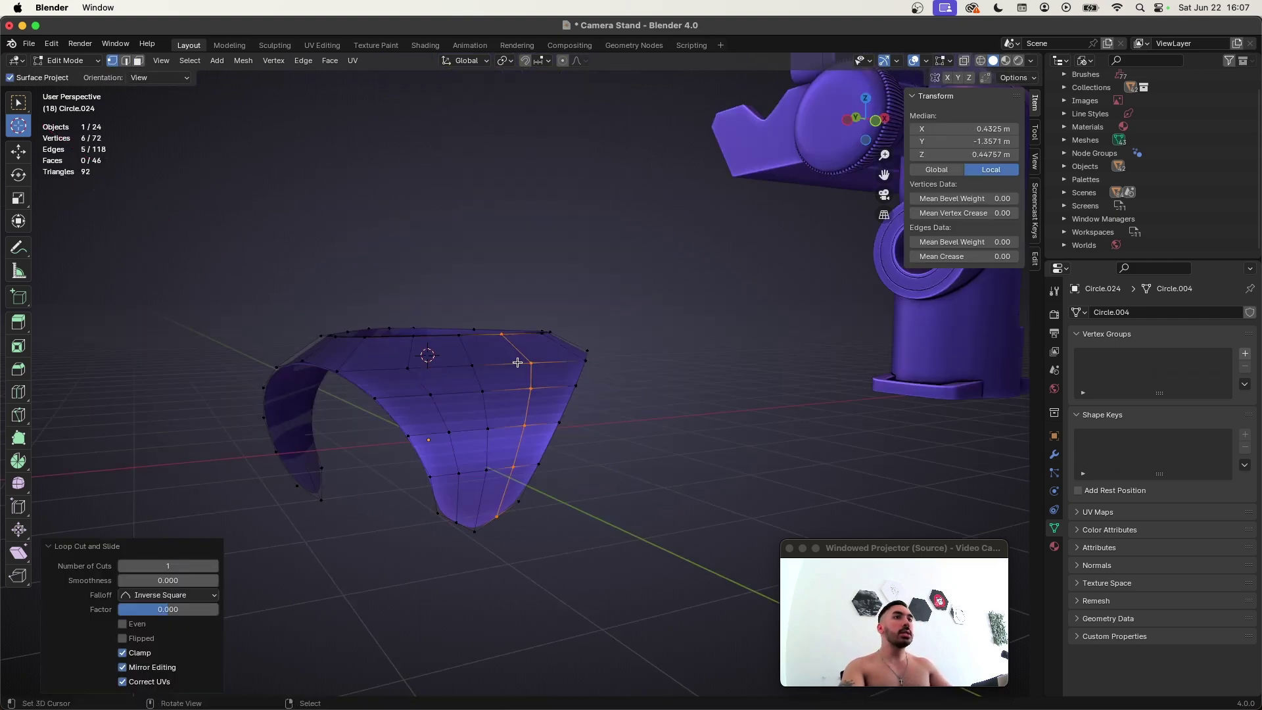
middle_drag(518, 363, 408, 422)
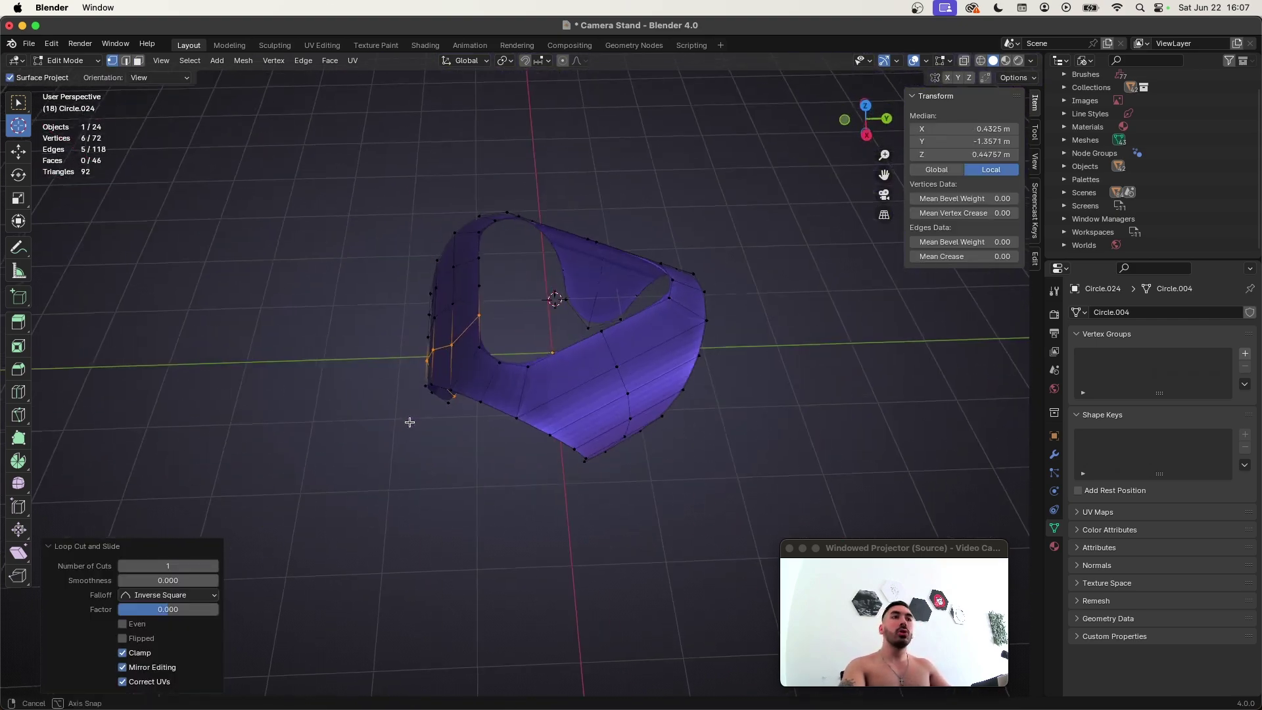
key(ctrl+r)
click(580, 353)
click(580, 353)
key(ctrl+r)
click(651, 349)
click(651, 349)
middle_drag(651, 349, 508, 358)
right_click(545, 458)
key(ctrl+z)
- Select the vertical centre edges of all three legs and scale them outward in the XY plane only
key(2)
alt+right_click(581, 426)
shift+right_click(475, 396)
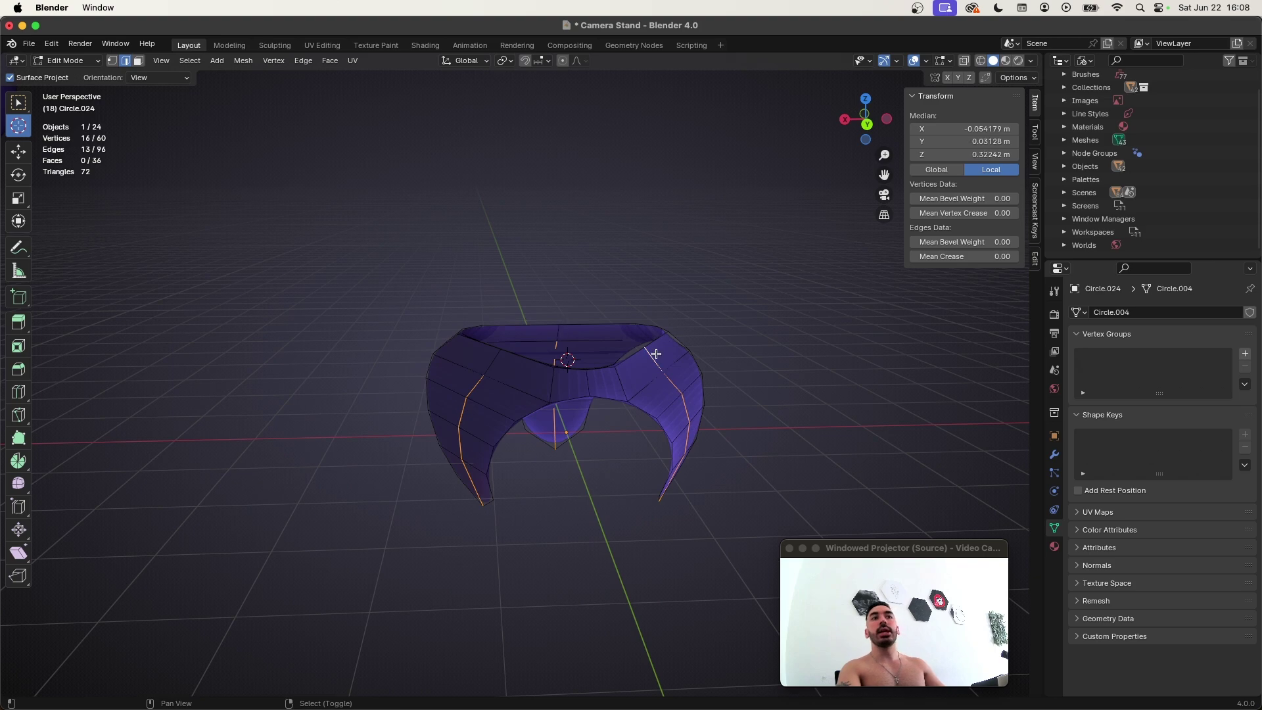
shift+click(656, 354)
middle_drag(656, 354, 494, 355)
key(s)
key(shift+z)
click(765, 410)
- Add centred vertical loop cuts on both sides of each leg's centre line
key(Tab)
key(Tab)
key(ctrl+r)
click(493, 338)
key(ctrl+r)
click(578, 327)
middle_drag(578, 327, 665, 327)
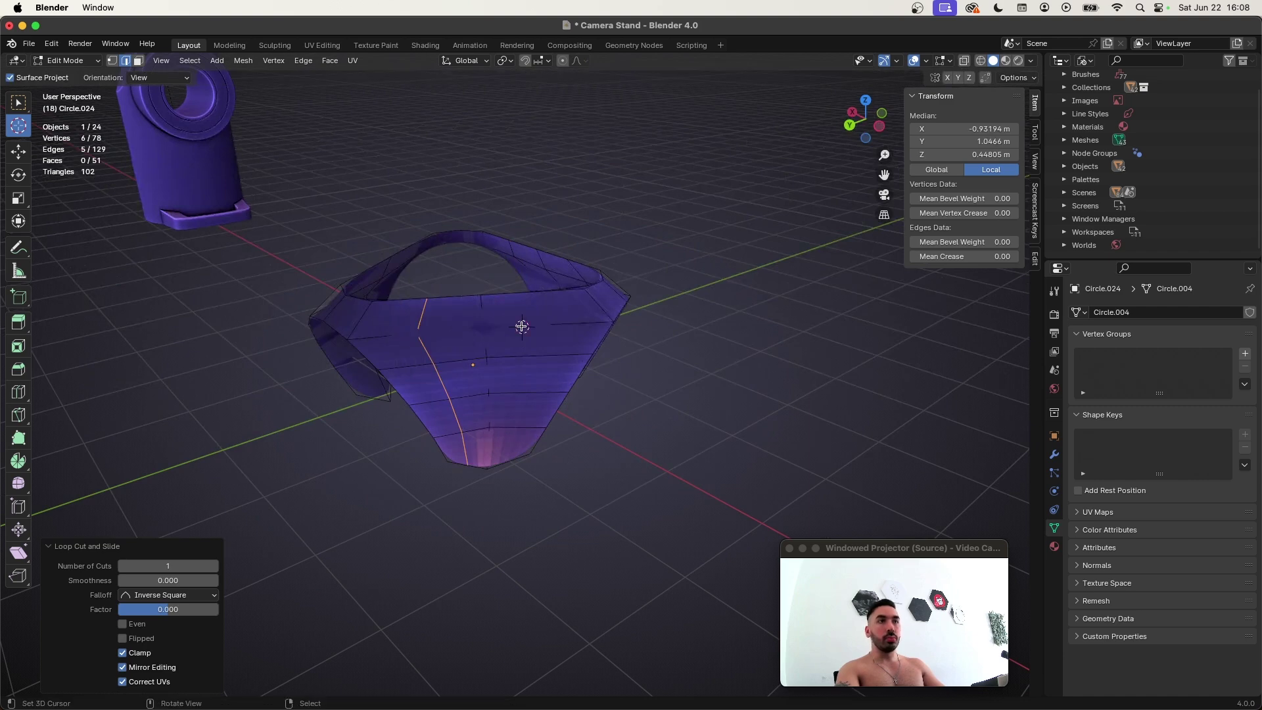
- Set the object's subdivision surface to level 2
key(Tab)
key(ctrl+2)
middle_drag(464, 343, 442, 411)
key(Tab)
- Extrude the whole shell in place and shrink/fatten it by about 0.18 m to give it thickness
key(a)
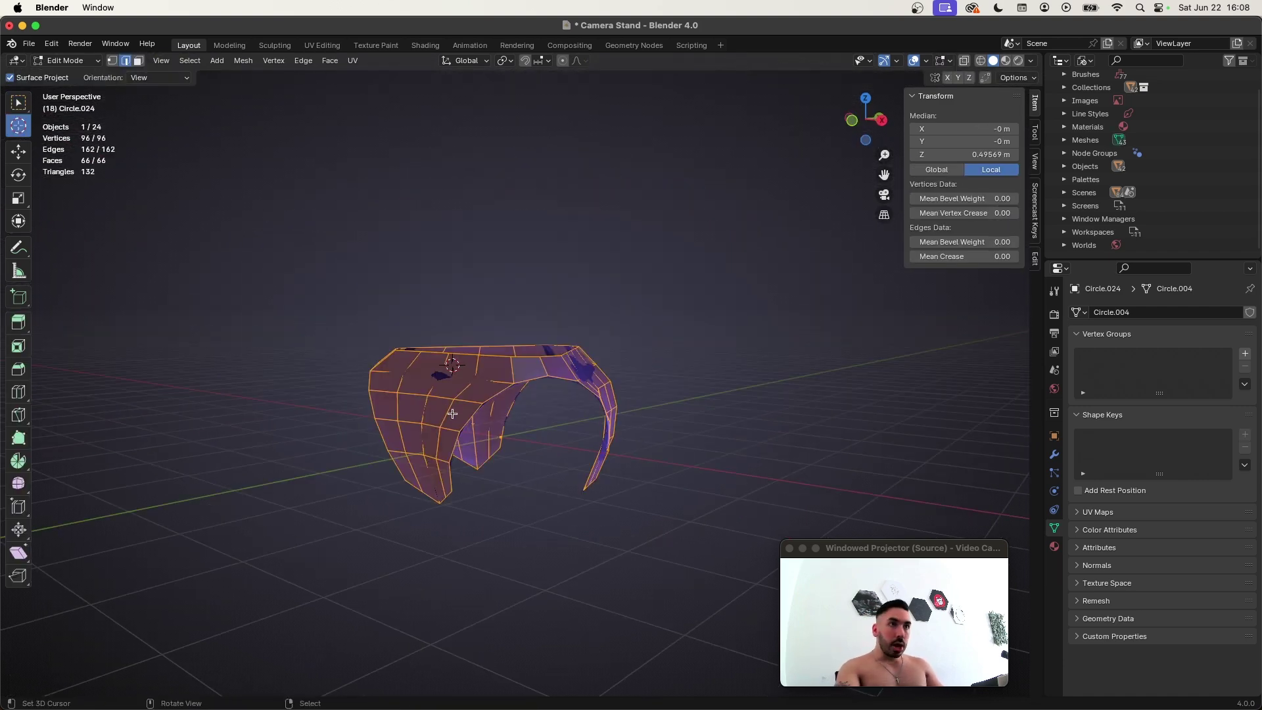
key(e)
key(Escape)
key(alt+s)
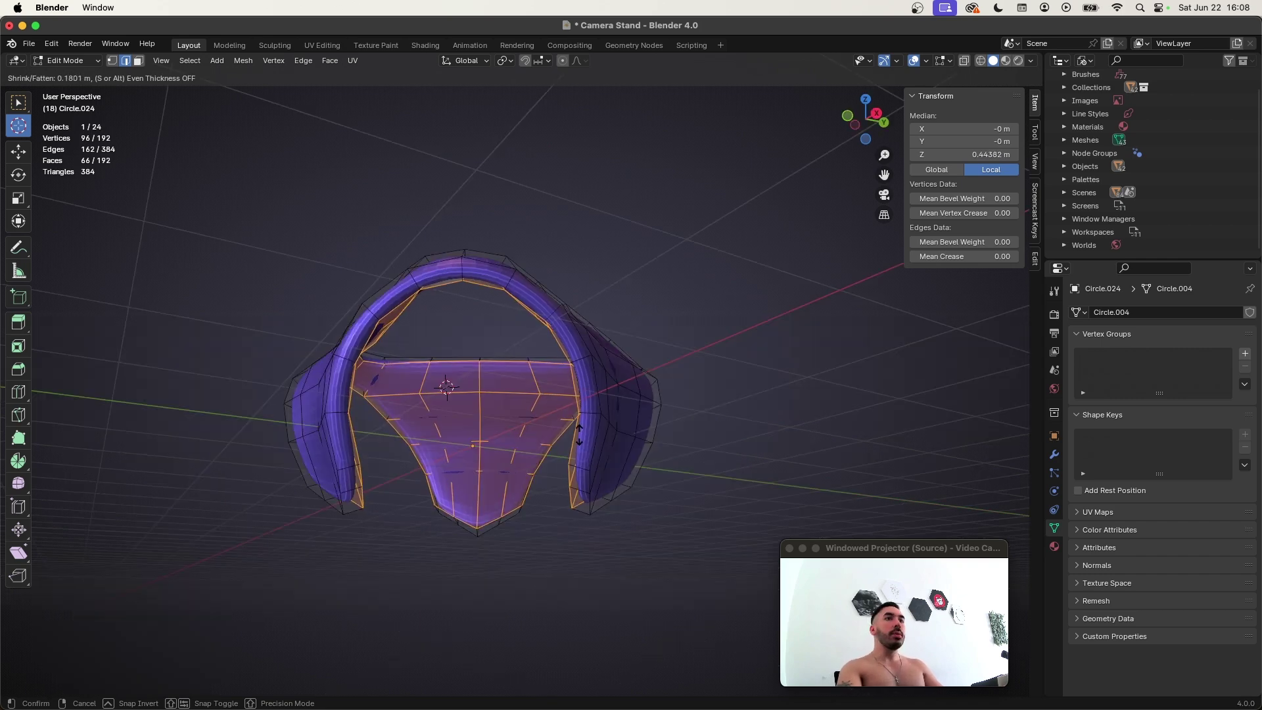
click(571, 426)
- Delete the ring of faces along the inner side of the shell's top rim
middle_drag(571, 426, 527, 424)
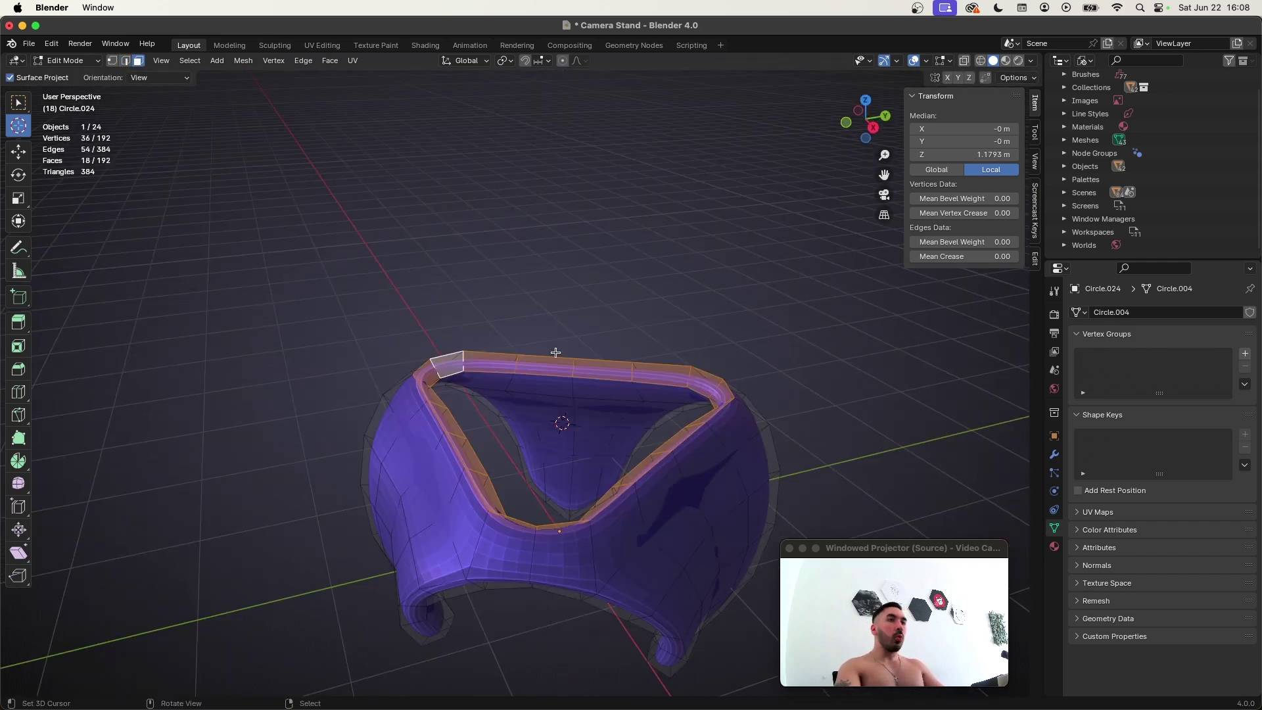
click(555, 358)
key(1)
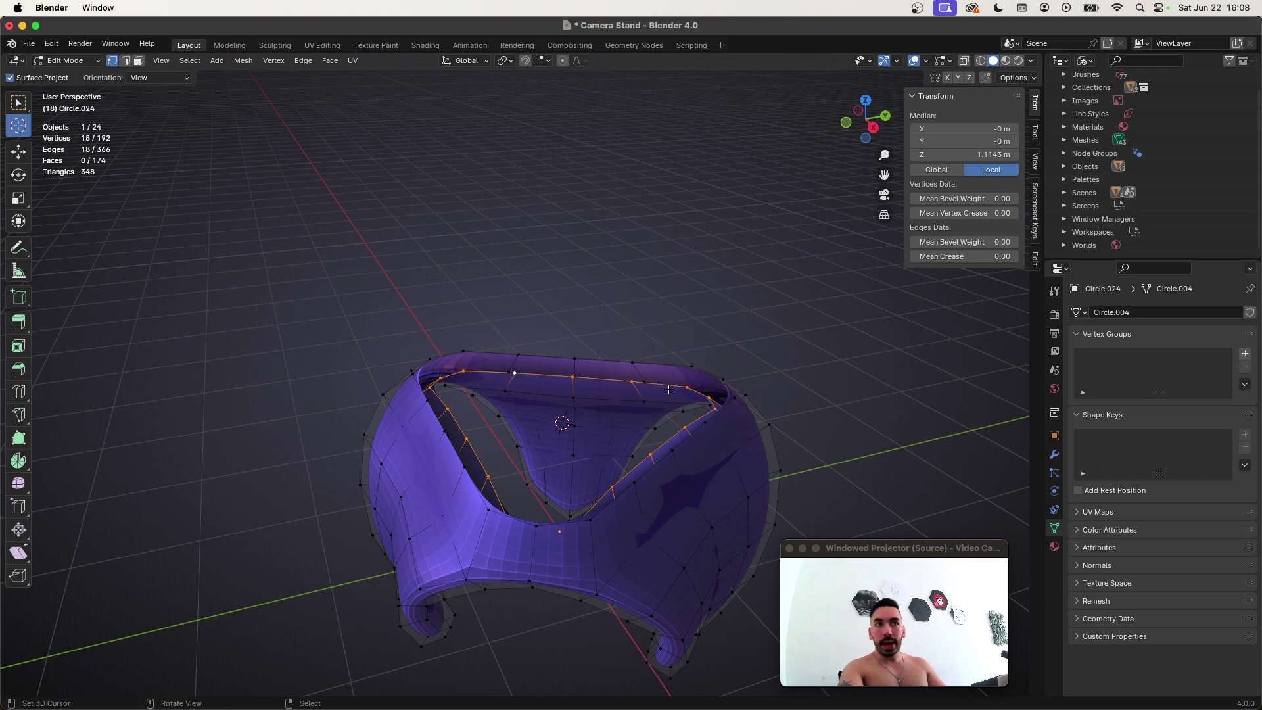
- Extrude the inner rim edge loop in place and scale it inward to about 0.706
middle_drag(523, 397, 487, 456)
key(e)
right_click(696, 475)
key(s)
click(642, 462)
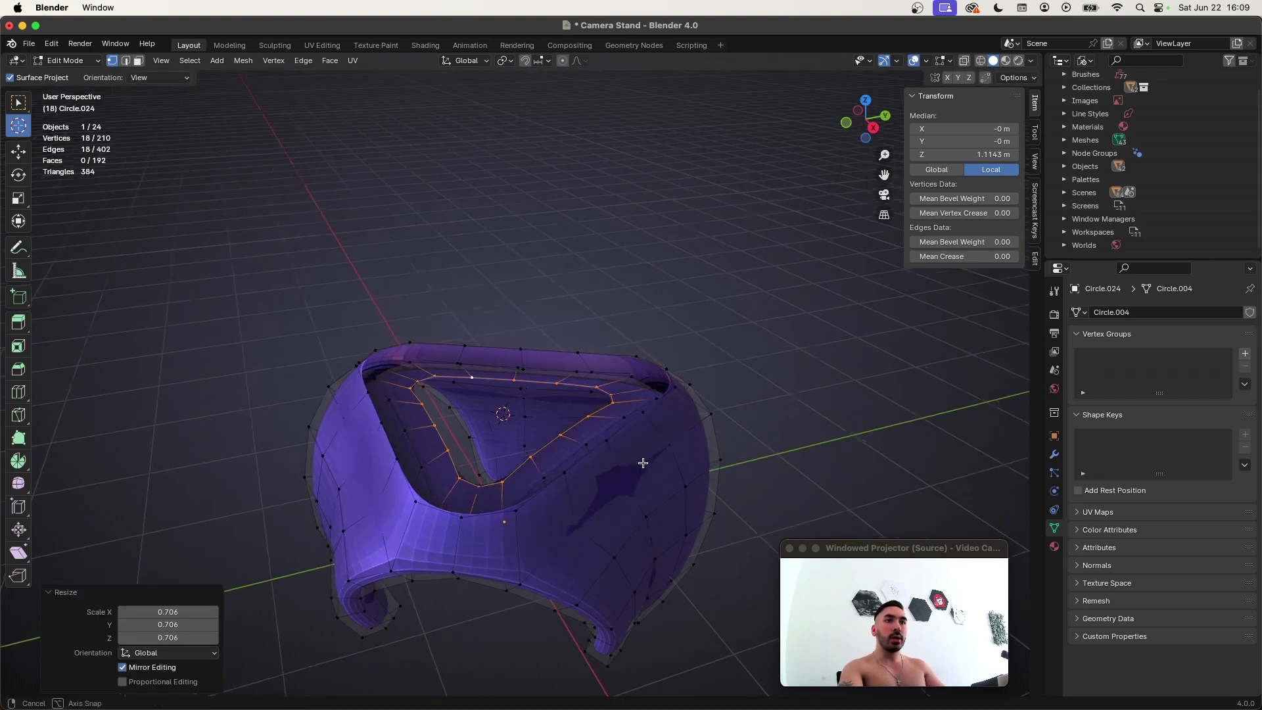
- Fill the remaining opening inside the shell with a grid of faces
middle_drag(643, 462, 534, 438)
middle_drag(440, 402, 395, 276)
click(330, 61)
click(370, 219)
middle_drag(515, 388, 519, 350)
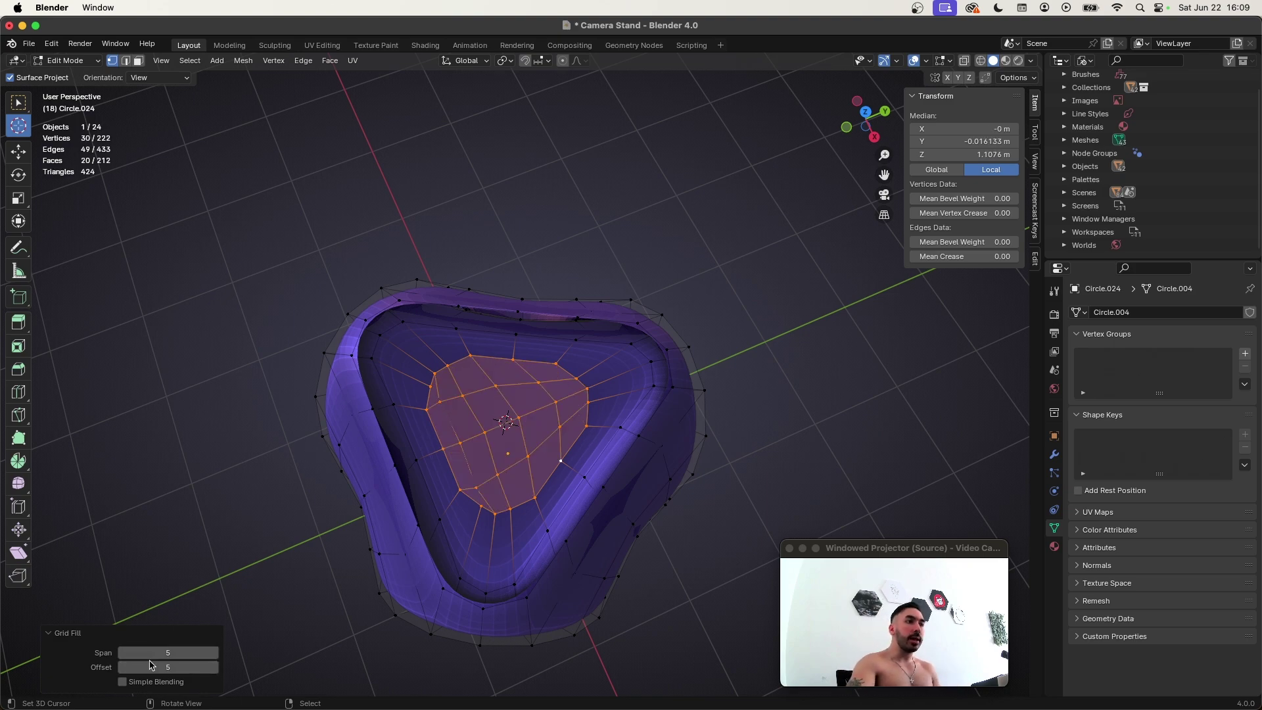
middle_drag(395, 474, 476, 397)
key(super+z)
key(f)
key(Tab)
scroll(485, 445, down, 3)
middle_drag(485, 445, 522, 421)
key(Tab)
right_click(484, 497)
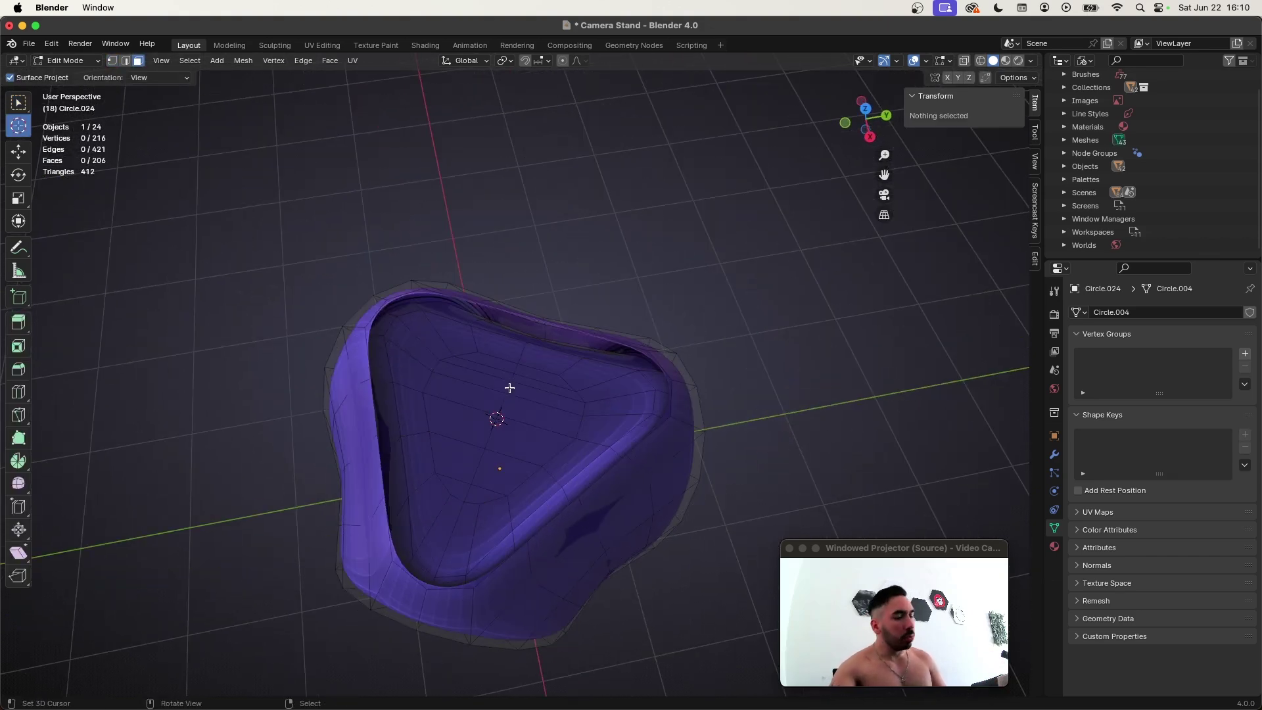
- Extrude the shell's outer top edge loop and raise it about 0.09 m along Z
middle_drag(510, 388, 521, 406)
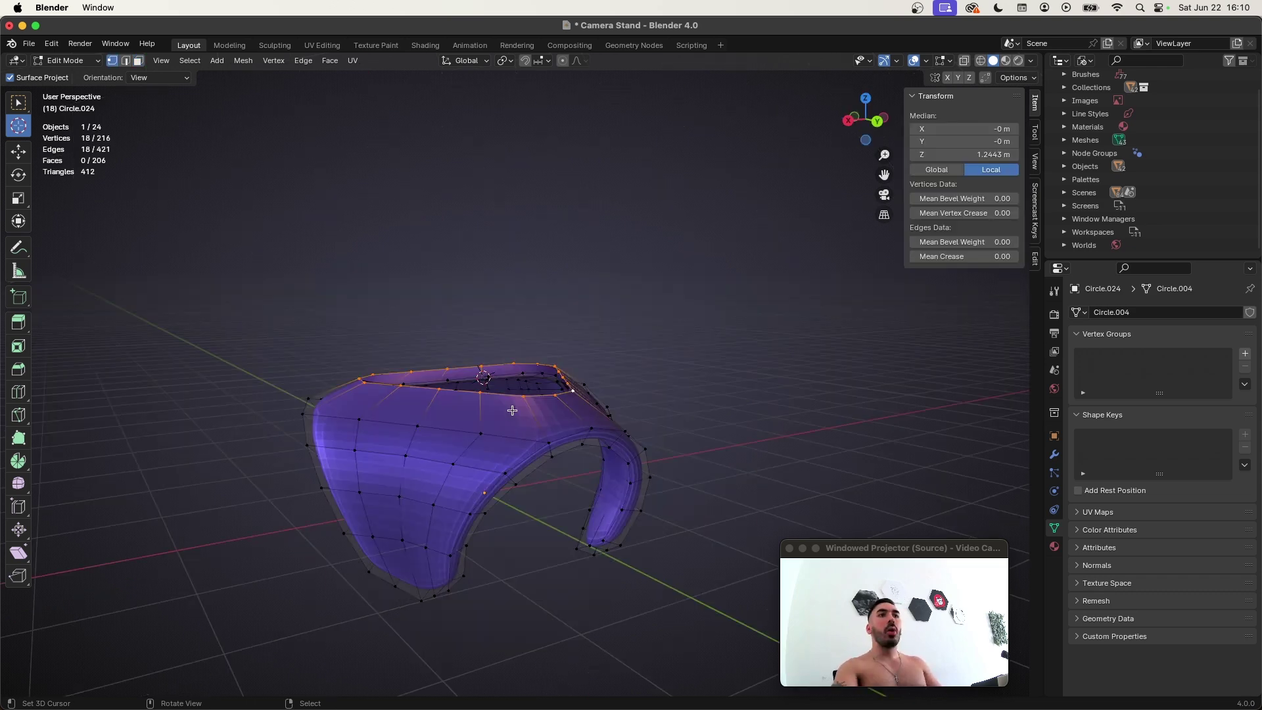
key(e)
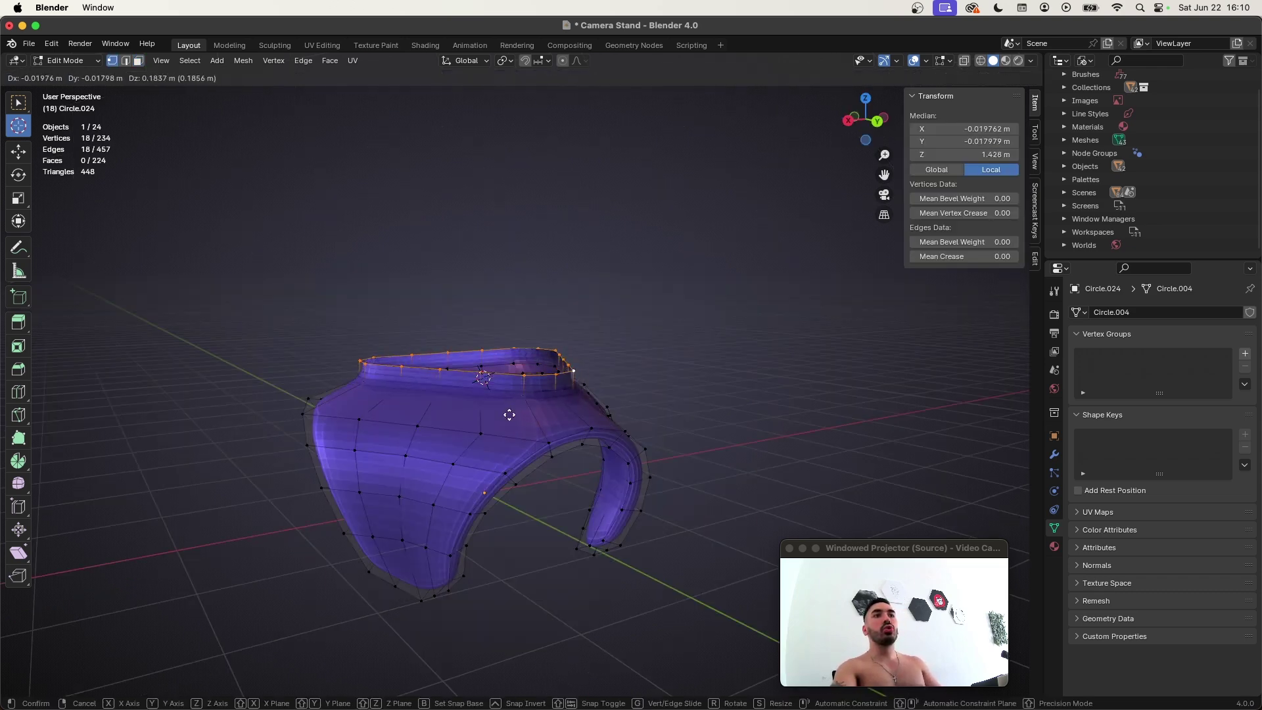
right_click(517, 414)
key(g)
key(z)
click(528, 413)
- Extrude the raised loop outward at a scale of about 1.567 and make it circular with LoopTools
middle_drag(528, 413, 614, 453)
key(e)
right_click(551, 437)
key(s)
click(502, 363)
key(w)
mouse_move(482, 346)
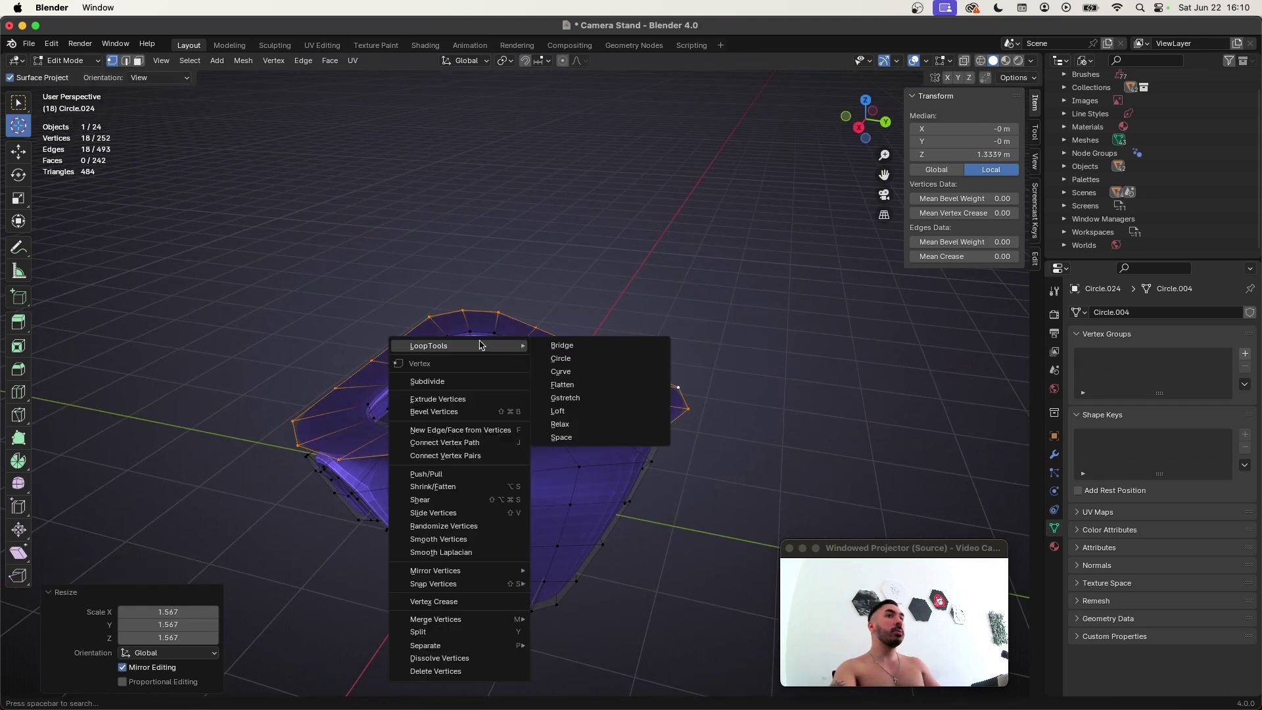
click(575, 361)
- Resize the circular loop, extrude it upward along Z into a disc wall and fill its top face
middle_drag(576, 361, 610, 443)
key(s)
click(615, 471)
key(e)
key(Escape)
key(g)
key(z)
click(611, 407)
key(f)
- Inset the disc's top face and bevel the disc's upper and lower outer edge loops with 2 segments
key(i)
click(569, 453)
key(2)
alt+click(564, 444)
alt+shift+click(554, 420)
scroll(612, 442, up, 1)
key(ctrl+b)
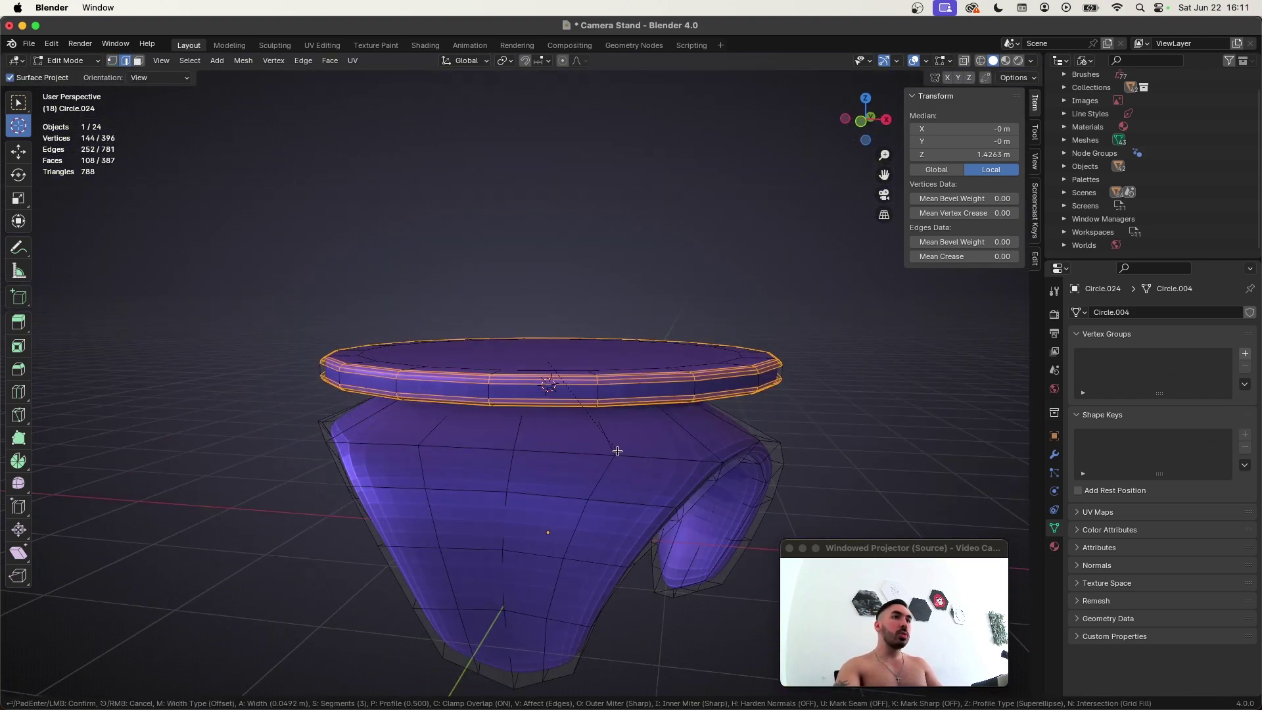
scroll(617, 451, down, 1)
- Scale the disc's inset top face by about 1.109 and extrude it about 0.03 m upward
key(s)
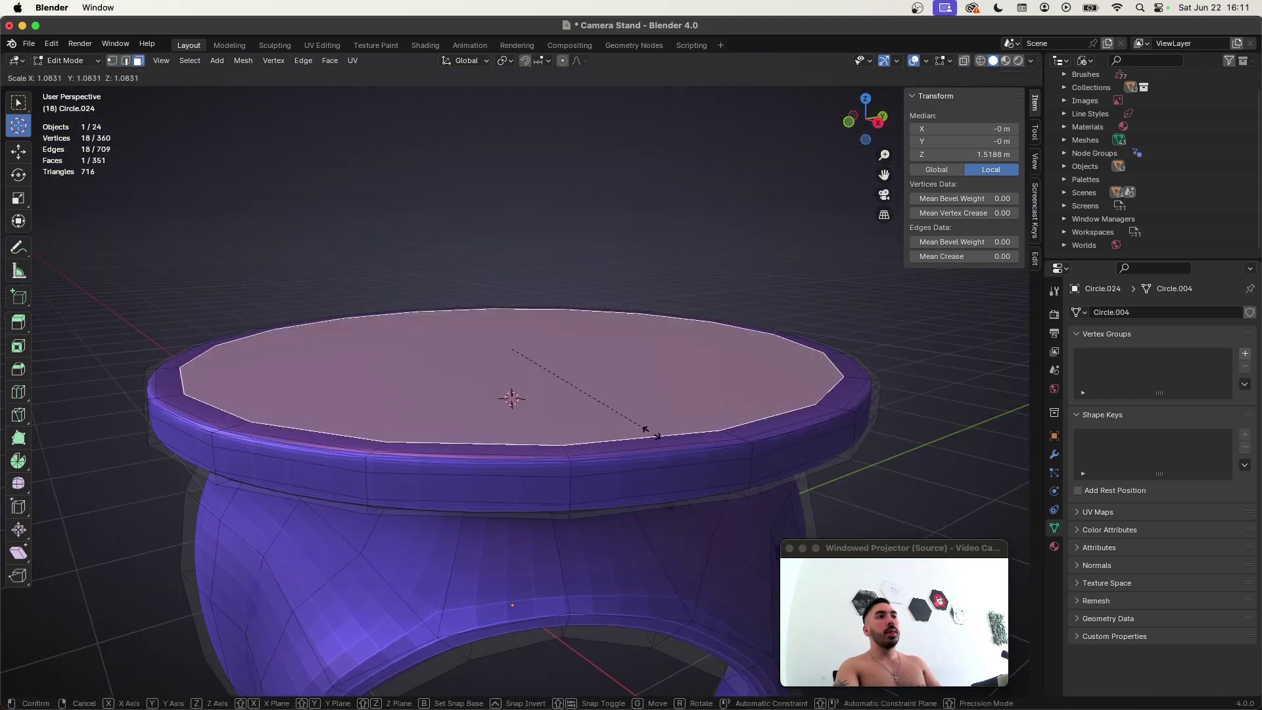
click(655, 434)
key(e)
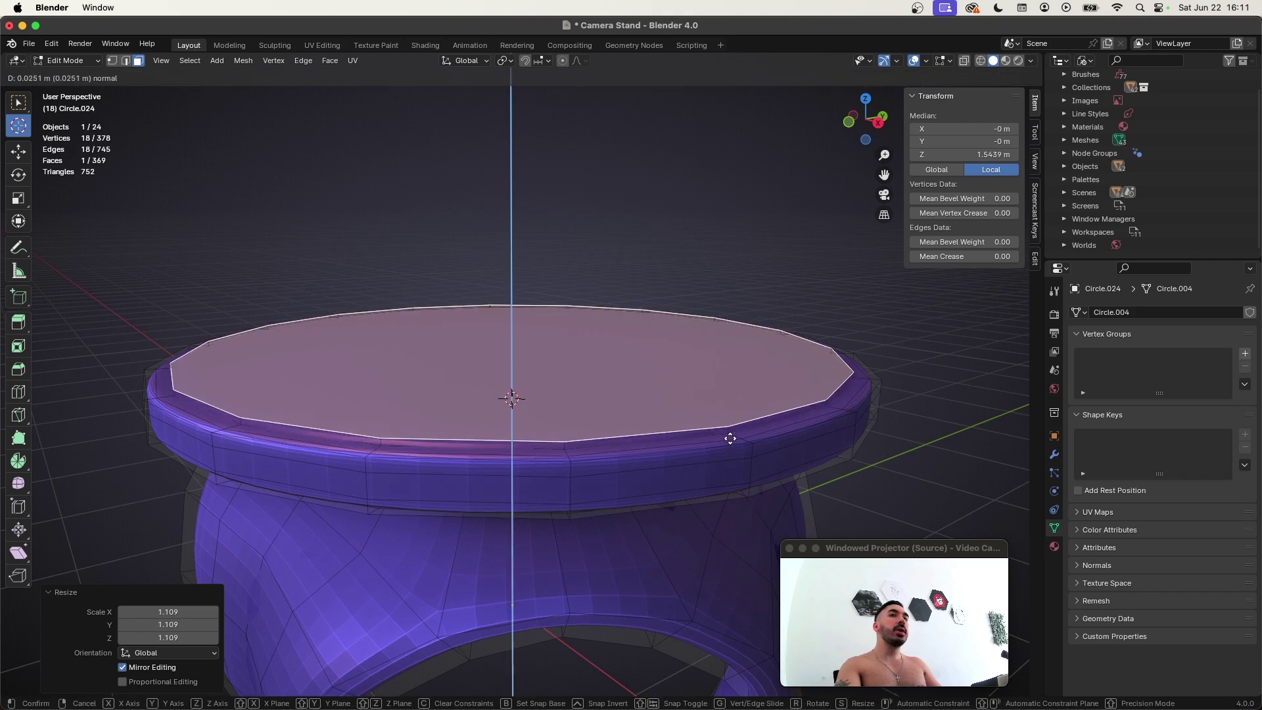
click(730, 438)
- Extrude the disc's top face in place and scale it inward twice, ending with a small central face
scroll(758, 464, down, 1)
key(e)
key(s)
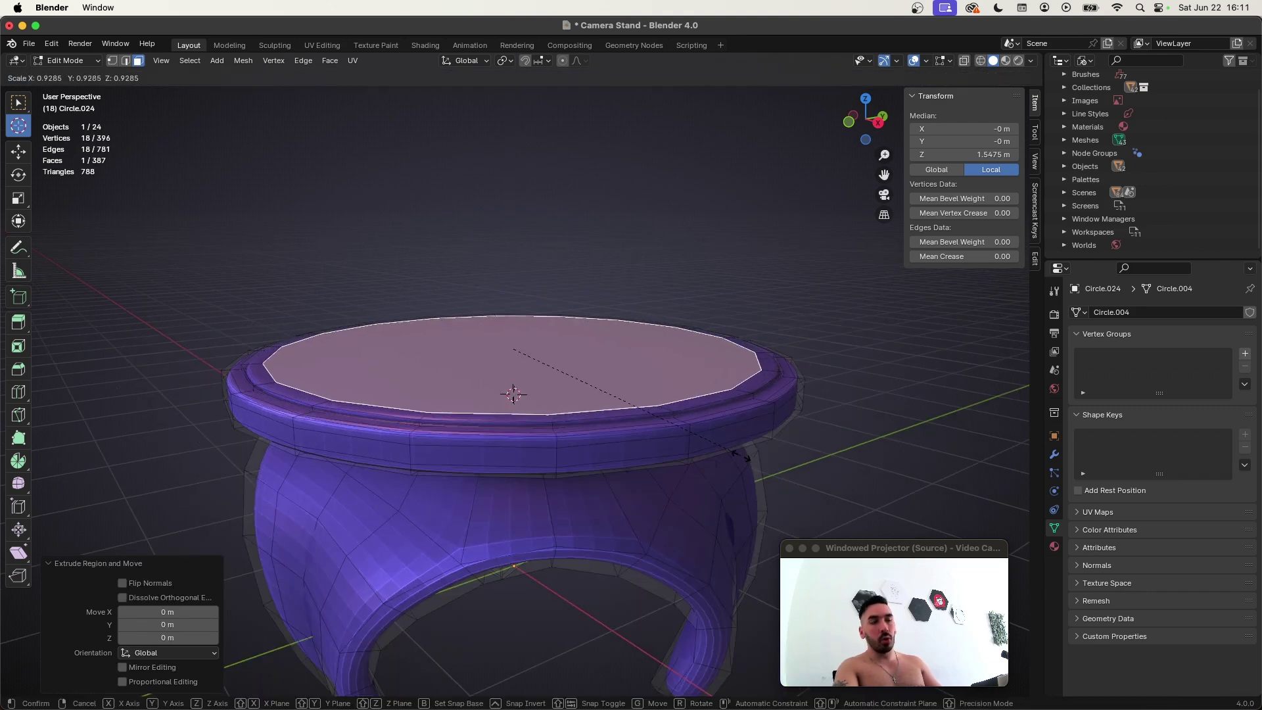
click(730, 451)
middle_drag(719, 444, 687, 475)
key(e)
key(s)
click(510, 405)
- Extrude the small central face about 0.08 m down into the disc and delete it to leave an open hole
key(e)
middle_drag(507, 400, 531, 431)
click(549, 394)
key(x)
click(554, 399)
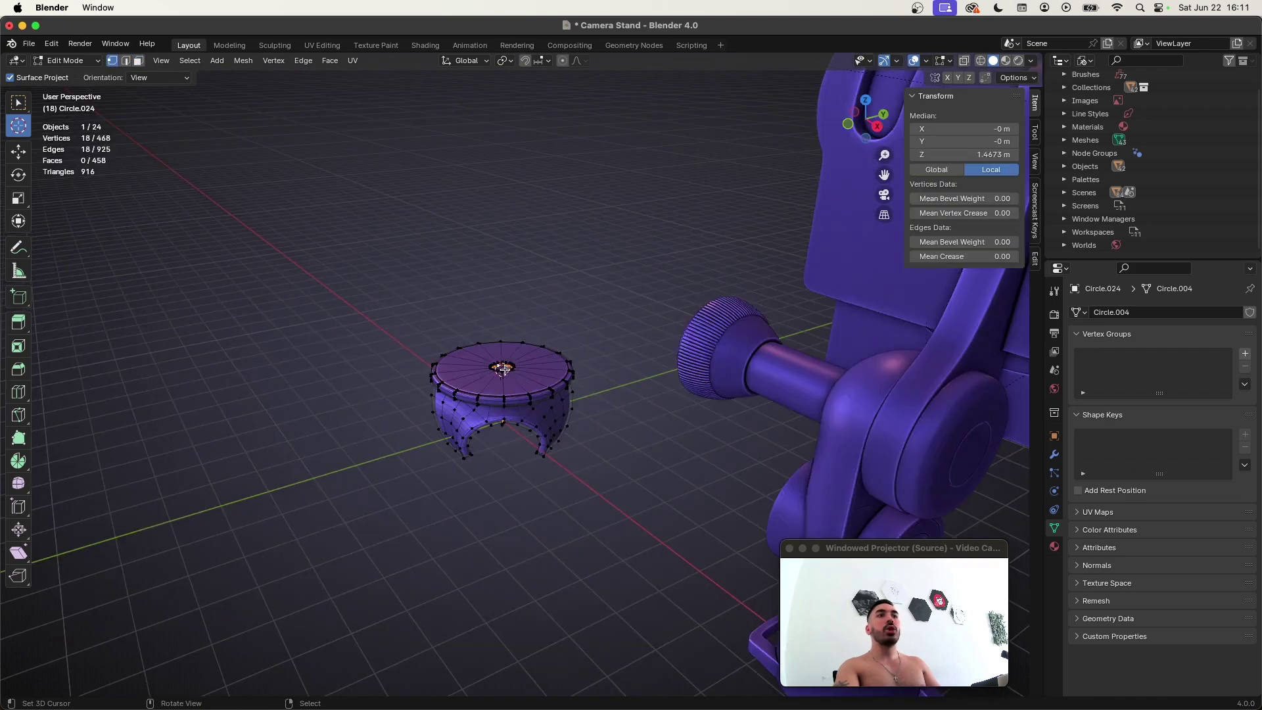
- Duplicate the threaded piece from the underside of the camera stand and place the copy between the stand and tripod
key(alt+a)
click(500, 357)
key(Tab)
middle_drag(504, 364, 374, 425)
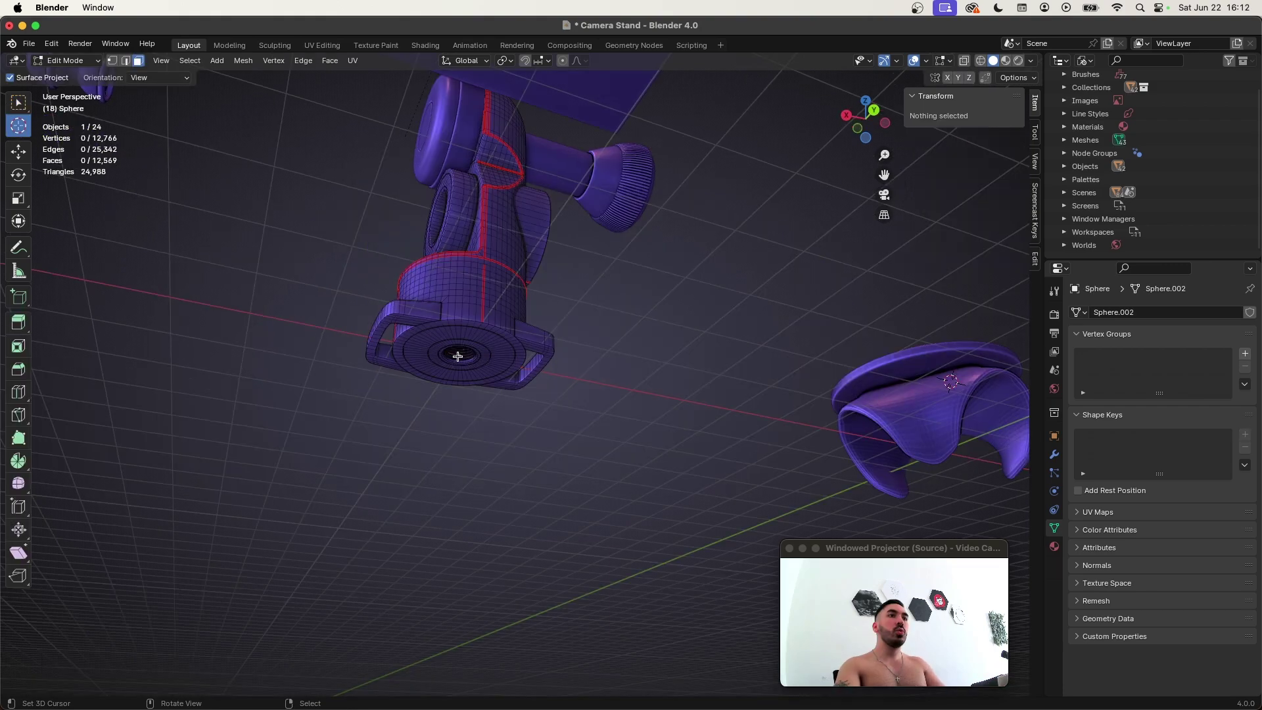
key(l)
middle_drag(456, 357, 437, 372)
scroll(427, 407, down, 4)
key(shift+d)
click(611, 367)
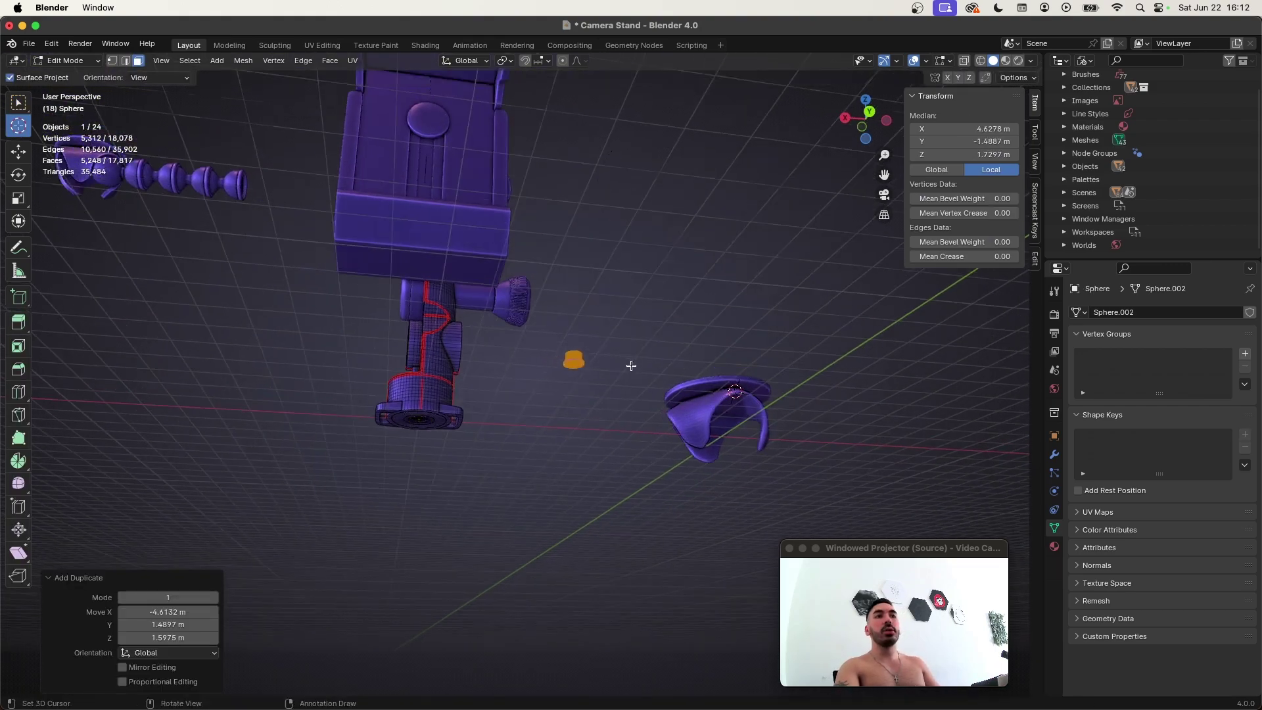
- Separate the duplicated threaded piece into its own object
middle_drag(631, 366, 620, 388)
scroll(620, 389, up, 4)
key(p)
click(618, 389)
- Set the threaded piece's origin to the 3D cursor at the centre of its lower rim loop
key(Tab)
right_click(597, 420)
key(Tab)
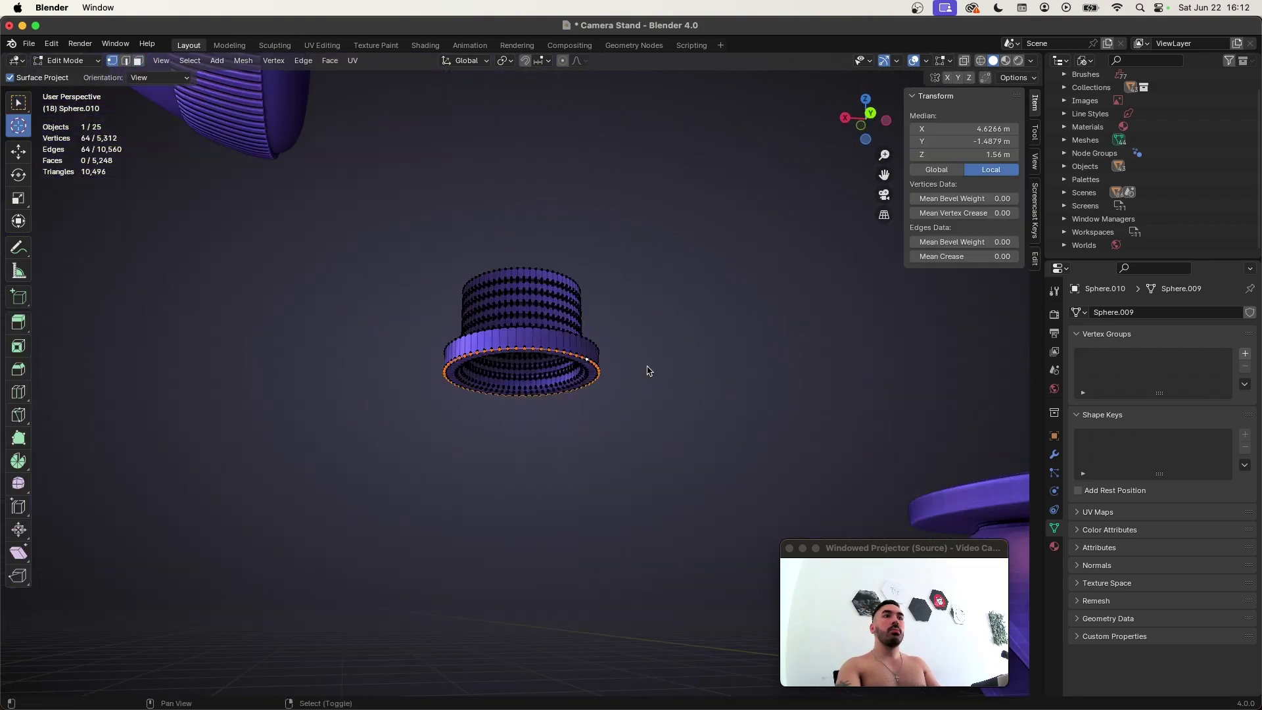
key(Tab)
middle_drag(534, 377, 507, 408)
scroll(507, 408, down, 3)
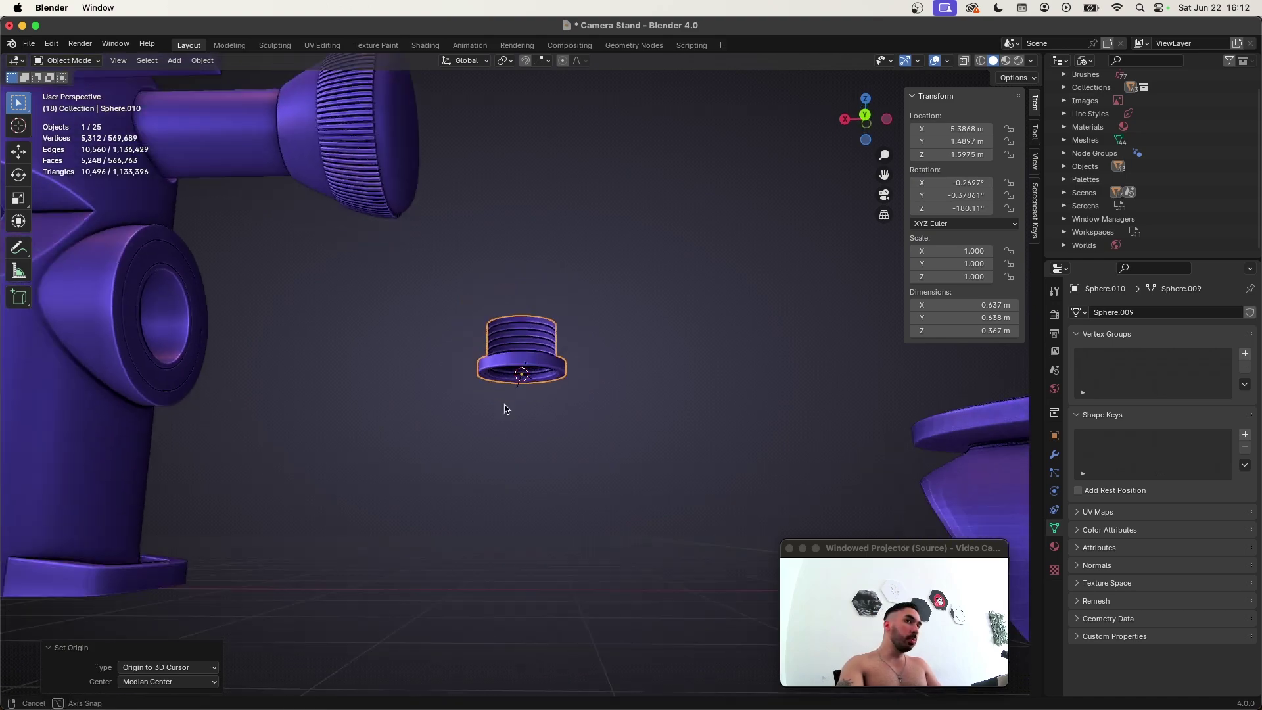
- Select the threaded piece's outer flange by growing from its edge loop and delete it
scroll(513, 355, up, 4)
key(Tab)
middle_drag(513, 355, 487, 383)
scroll(487, 383, up, 3)
alt+right_click(466, 444)
key(ctrl+KP_Add)
key(ctrl+KP_Add)
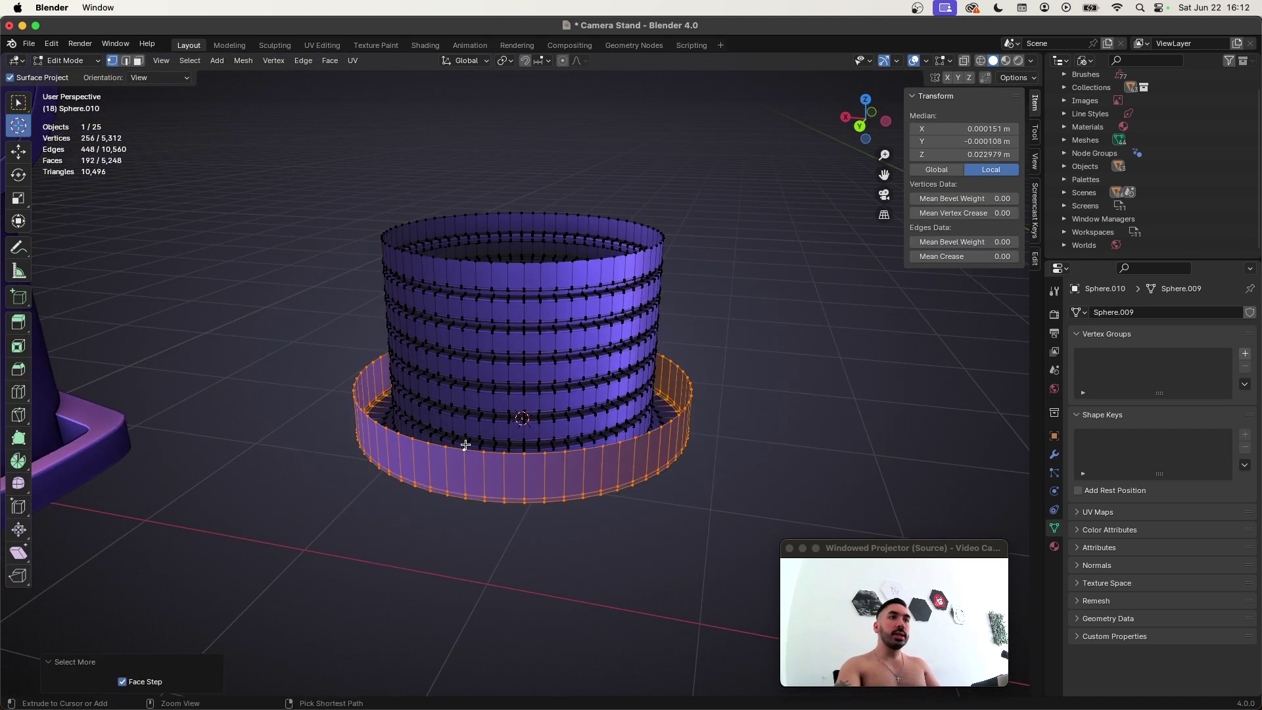
key(ctrl+KP_Add)
key(x)
click(467, 450)
- Cap the threaded piece's top opening with a face and bevel the cap's edge loop
middle_drag(468, 446, 563, 405)
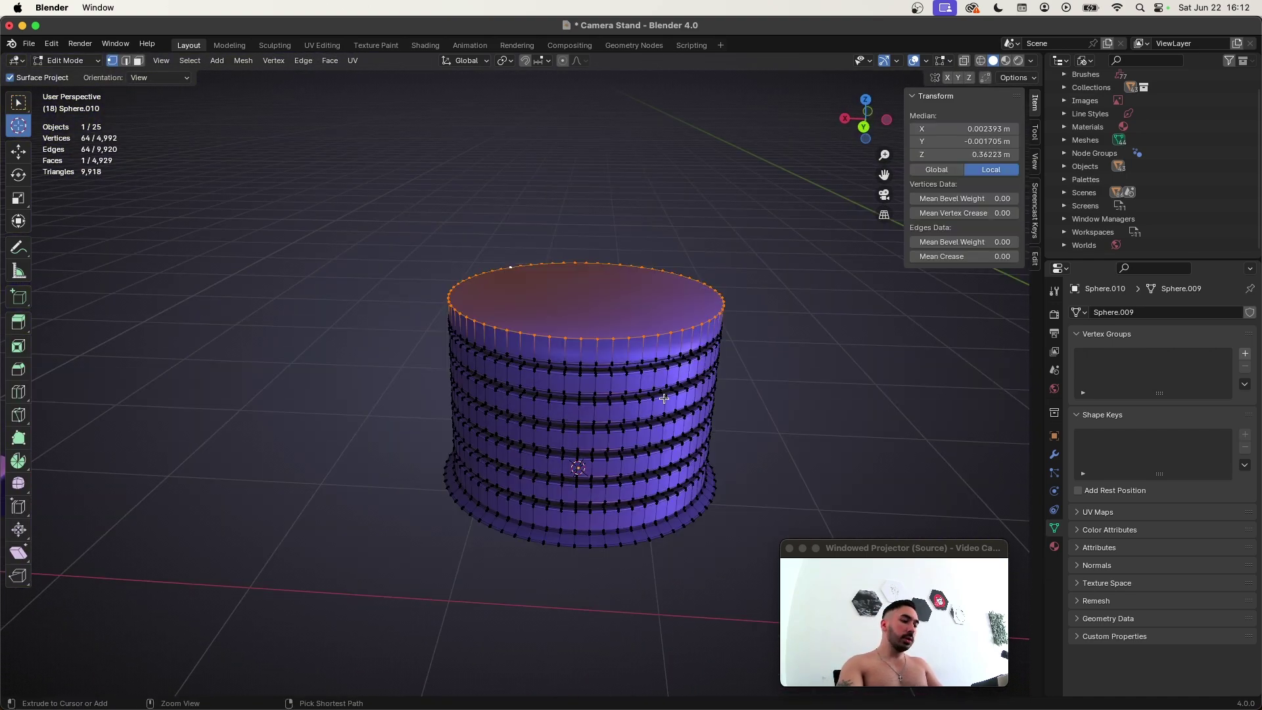
key(ctrl+b)
click(650, 408)
key(Tab)
key(Tab)
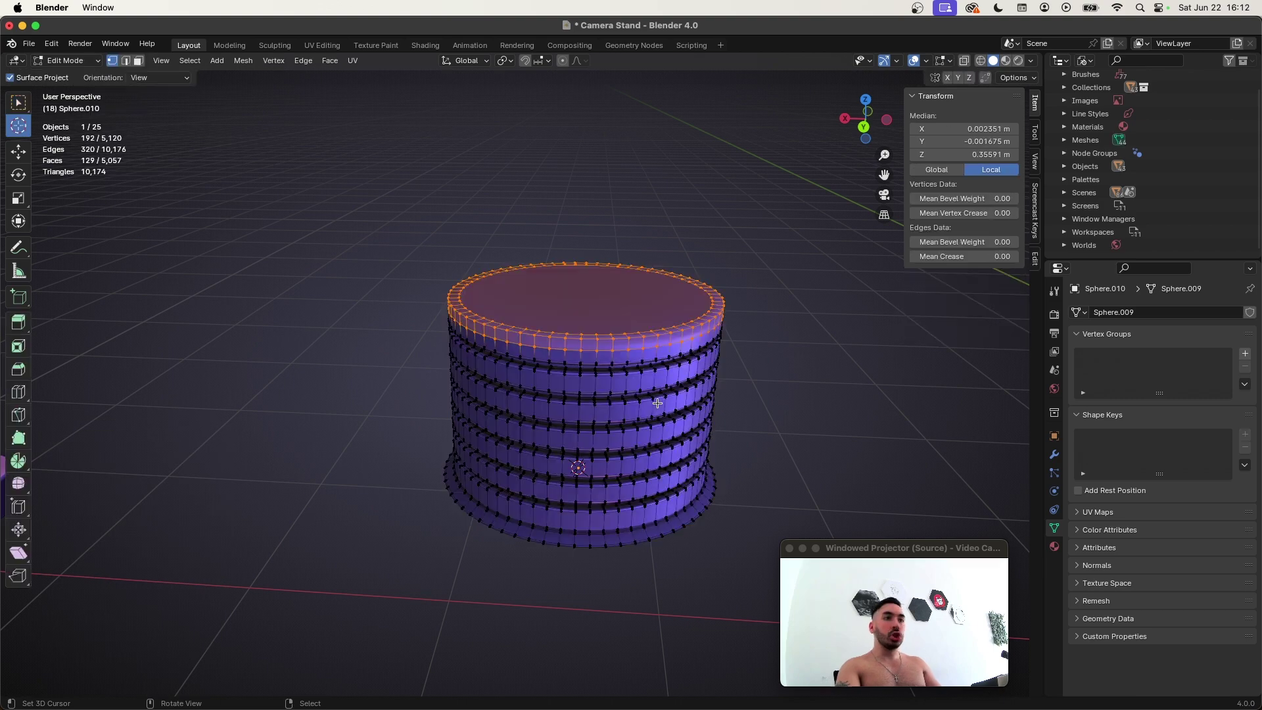
- Recalculate the normals of the whole threaded piece
key(a)
key(a)
key(shift+n)
key(Tab)
- Place the 3D cursor at the centre of the tripod disc's hole and snap the threaded piece to it
scroll(559, 431, down, 10)
middle_drag(559, 431, 558, 399)
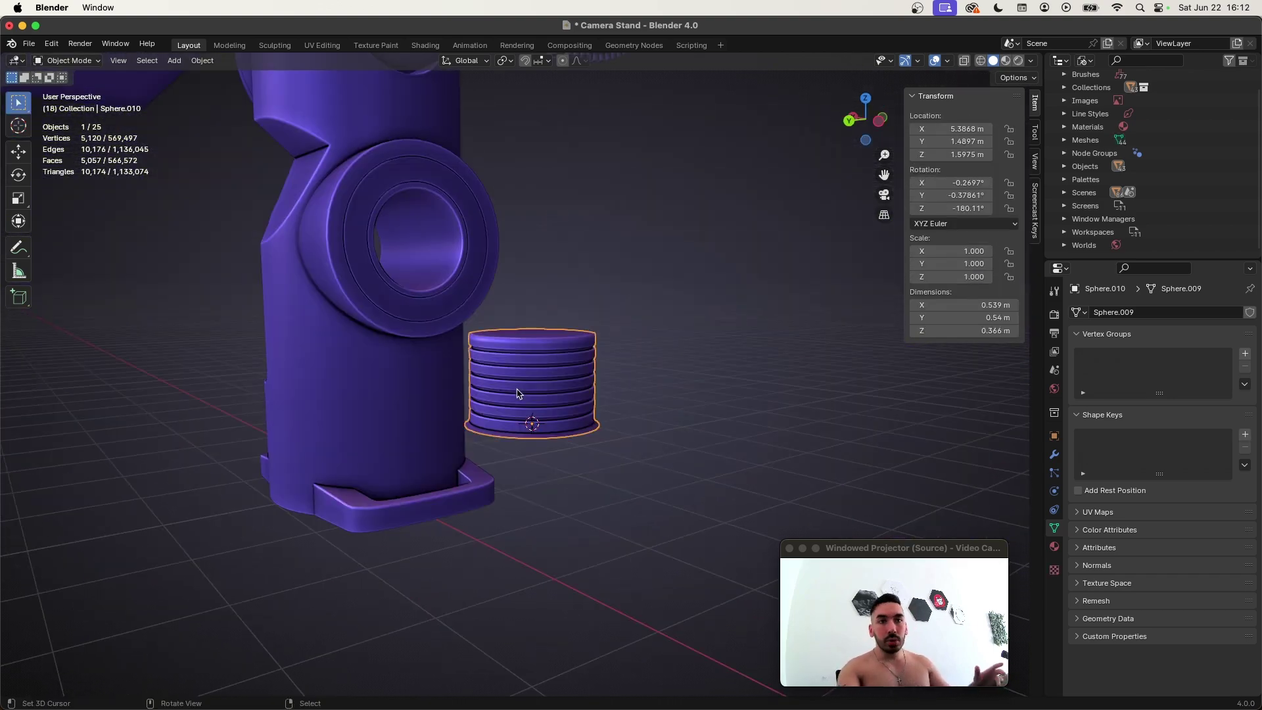
scroll(519, 394, down, 3)
middle_drag(519, 388, 579, 383)
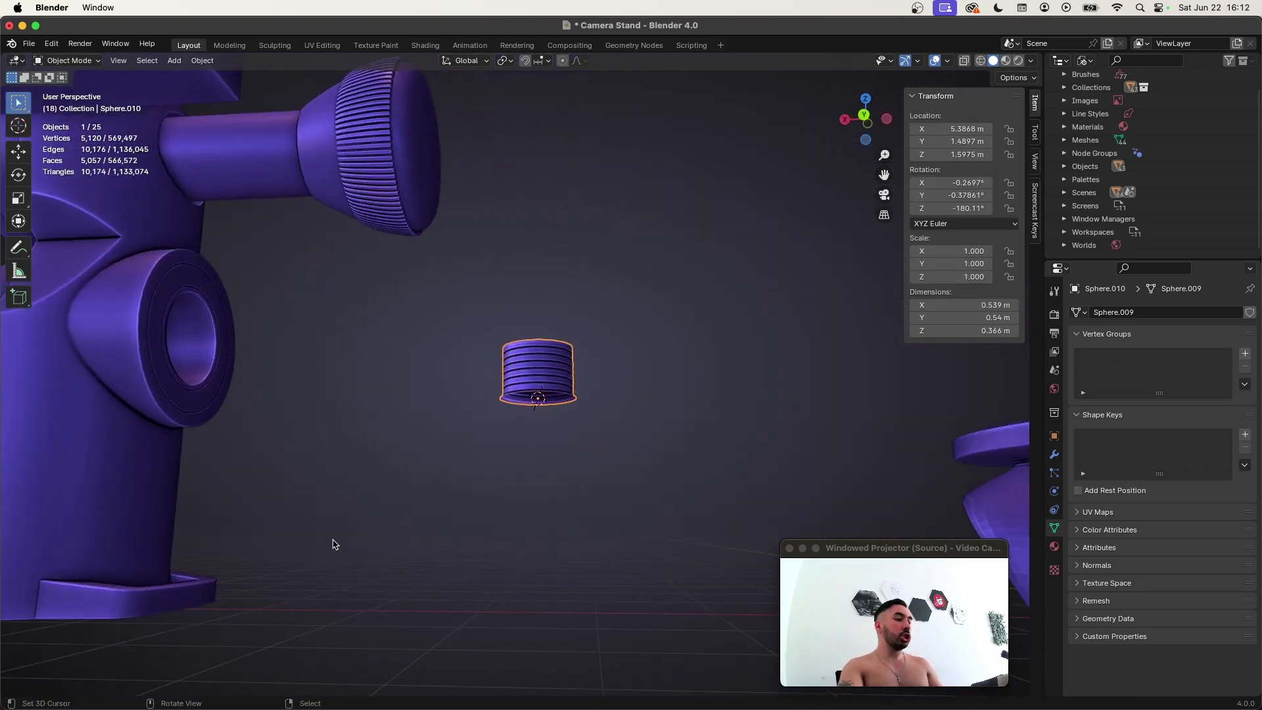
scroll(333, 543, down, 2)
middle_drag(333, 544, 424, 477)
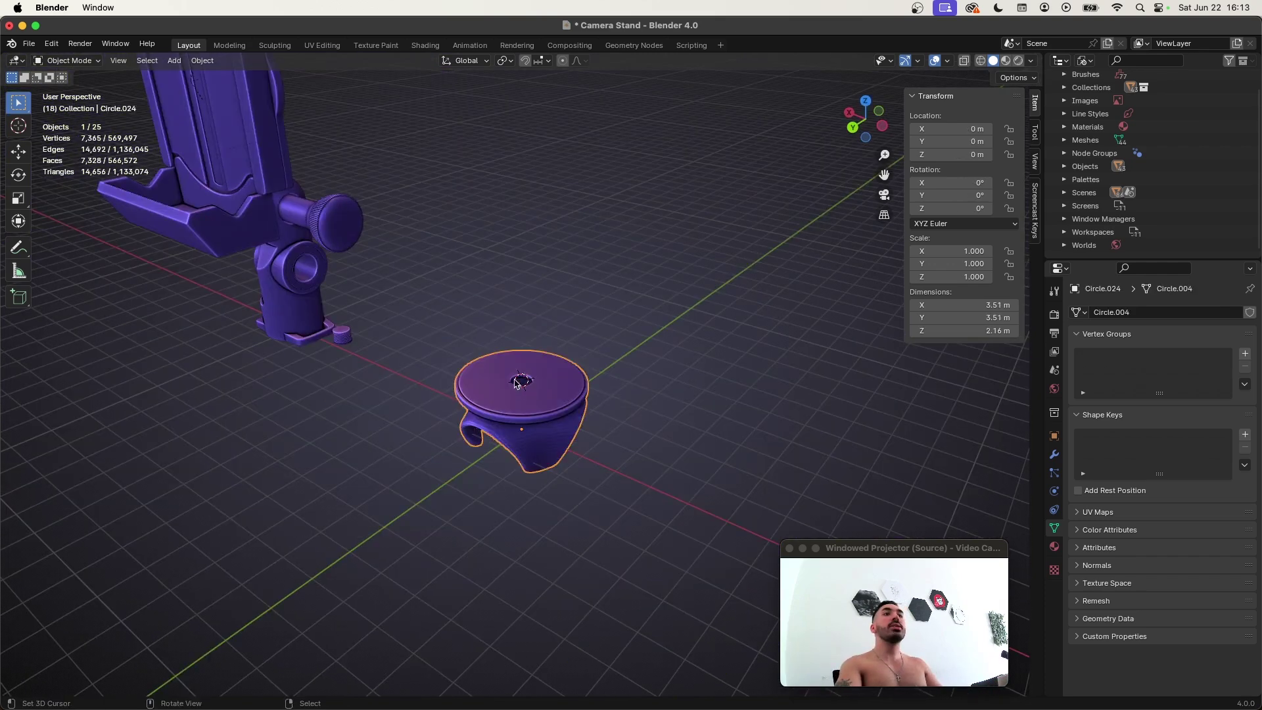
key(Tab)
scroll(524, 386, up, 3)
key(Tab)
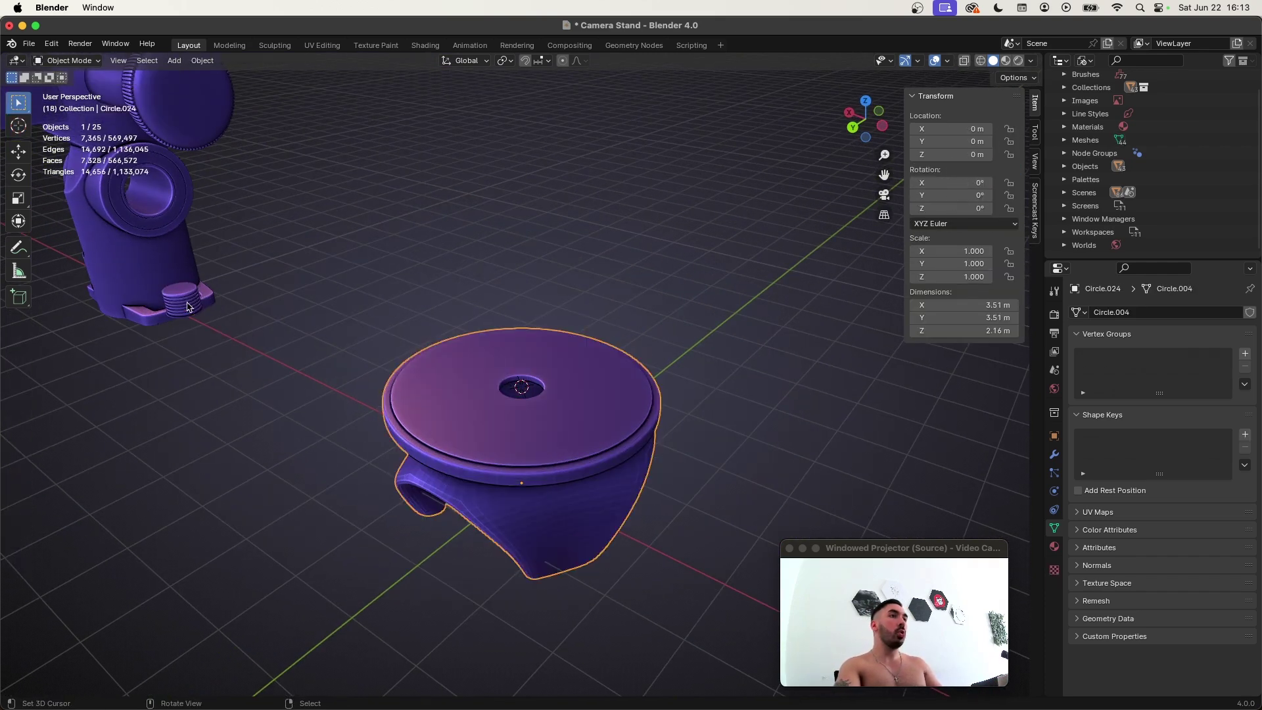
click(183, 301)
key(shift+s)
click(349, 360)
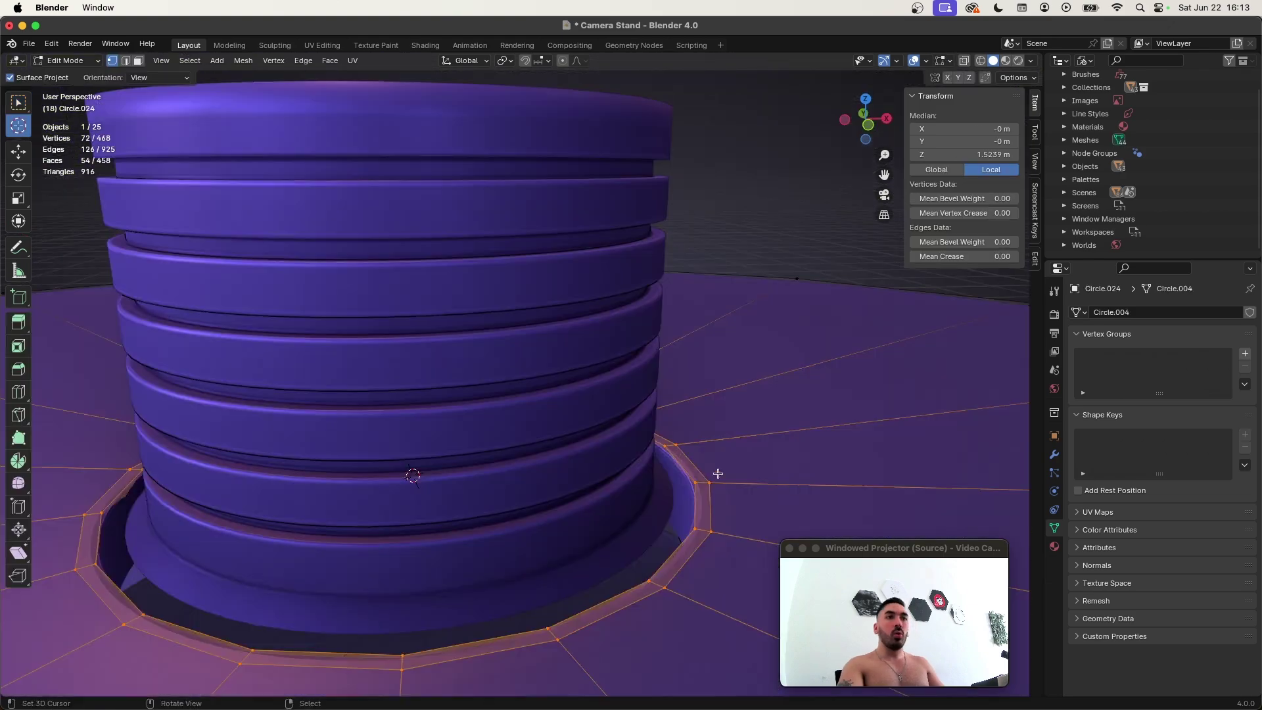
- Scale the disc hole's rim loops horizontally, excluding Z, to fit closely around the threaded piece
middle_drag(716, 474, 783, 479)
key(s)
key(shift+z)
click(743, 478)
key(Tab)
- Extrude the threaded piece's lower edge loop about 0.05 m straight down into the disc's hole
click(659, 510)
key(Tab)
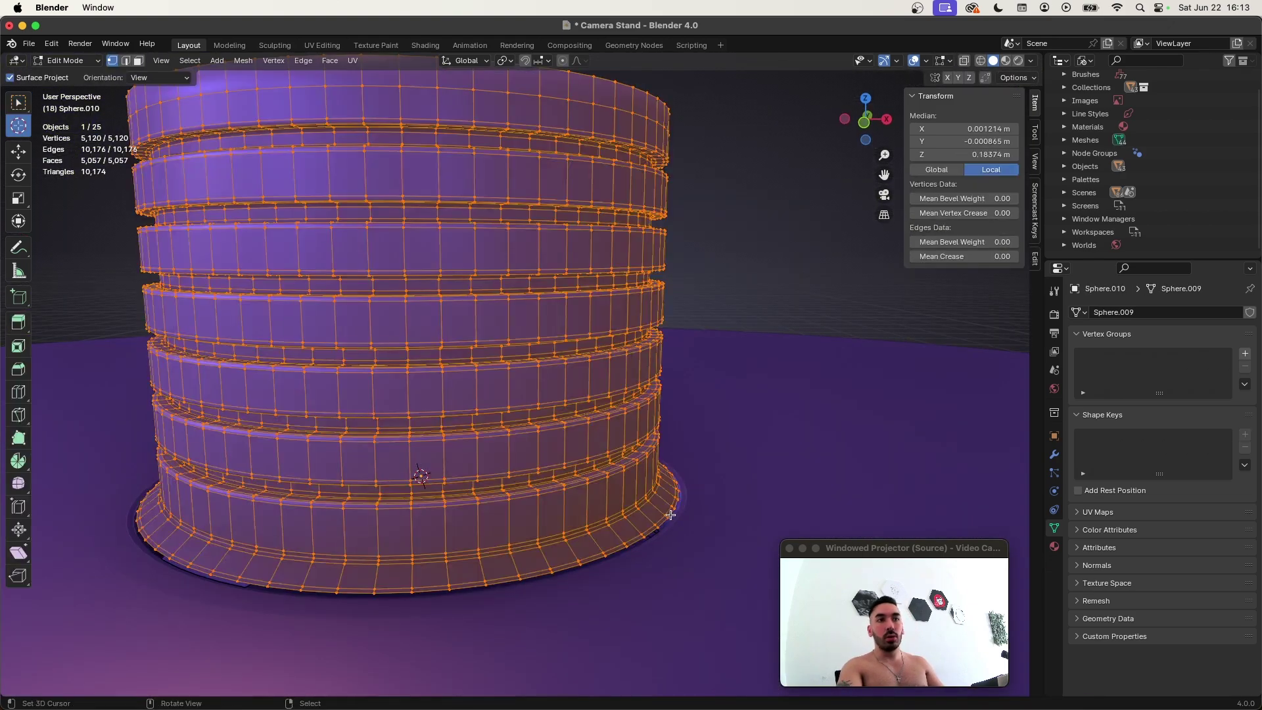
alt+click(677, 508)
key(e)
right_click(680, 508)
key(g)
key(z)
click(690, 528)
- Parent the threaded piece to the tripod base using Object (Keep Transform)
key(Tab)
scroll(562, 395, down, 10)
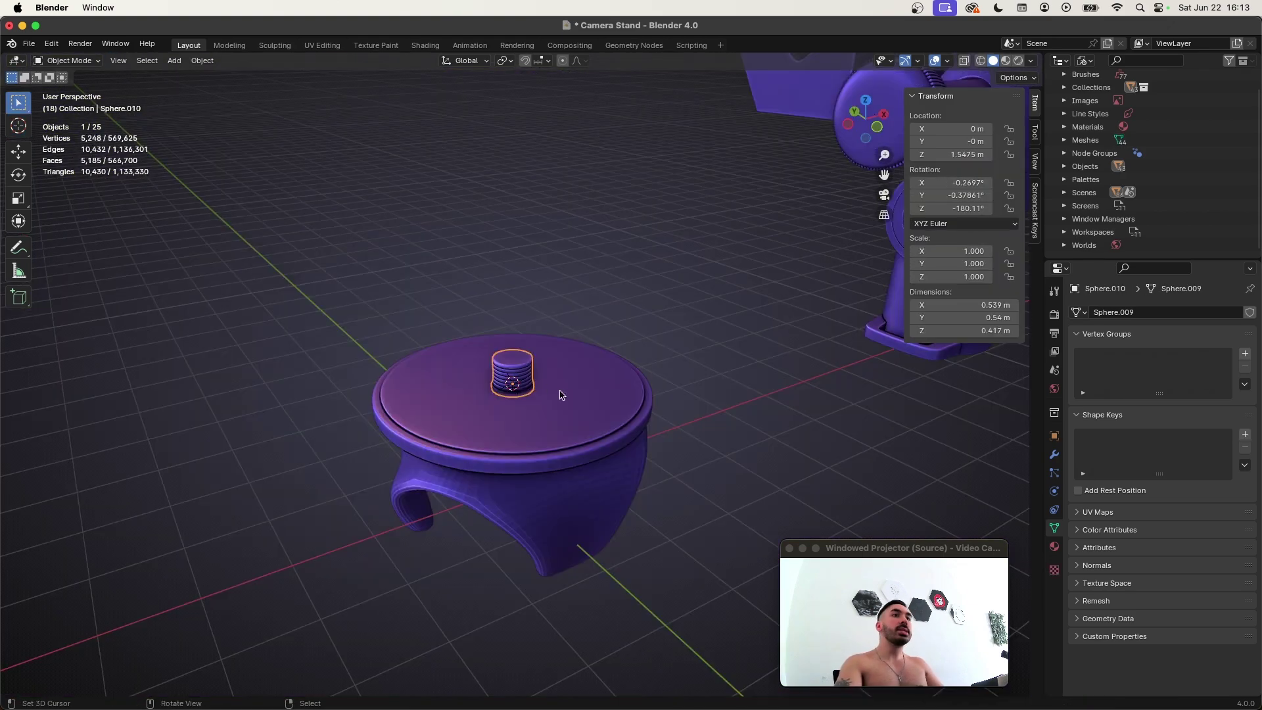
key(super+p)
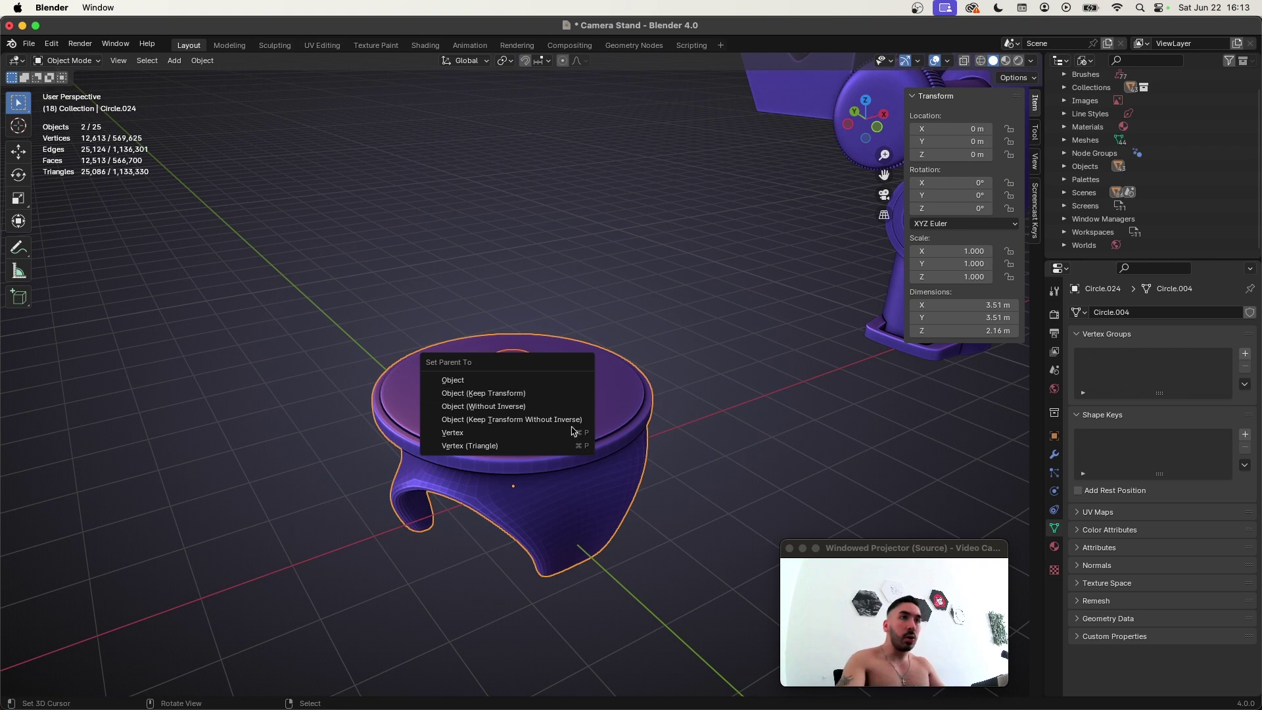
click(501, 394)
- Bevel the boundary edges of the face loop around the tripod's legs by about 0.042 m with 2 segments
alt+click(554, 460)
middle_drag(553, 460, 418, 403)
click(190, 61)
mouse_move(235, 268)
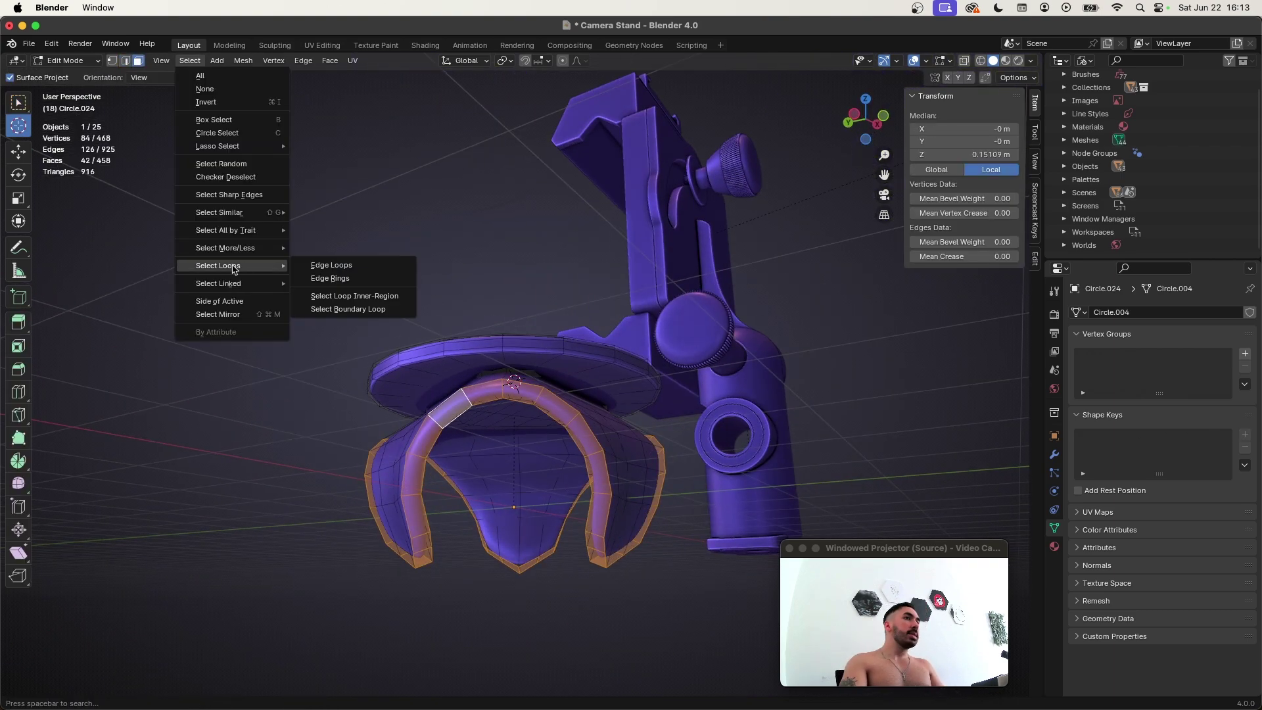
click(308, 313)
middle_drag(568, 436, 446, 418)
middle_drag(667, 411, 513, 541)
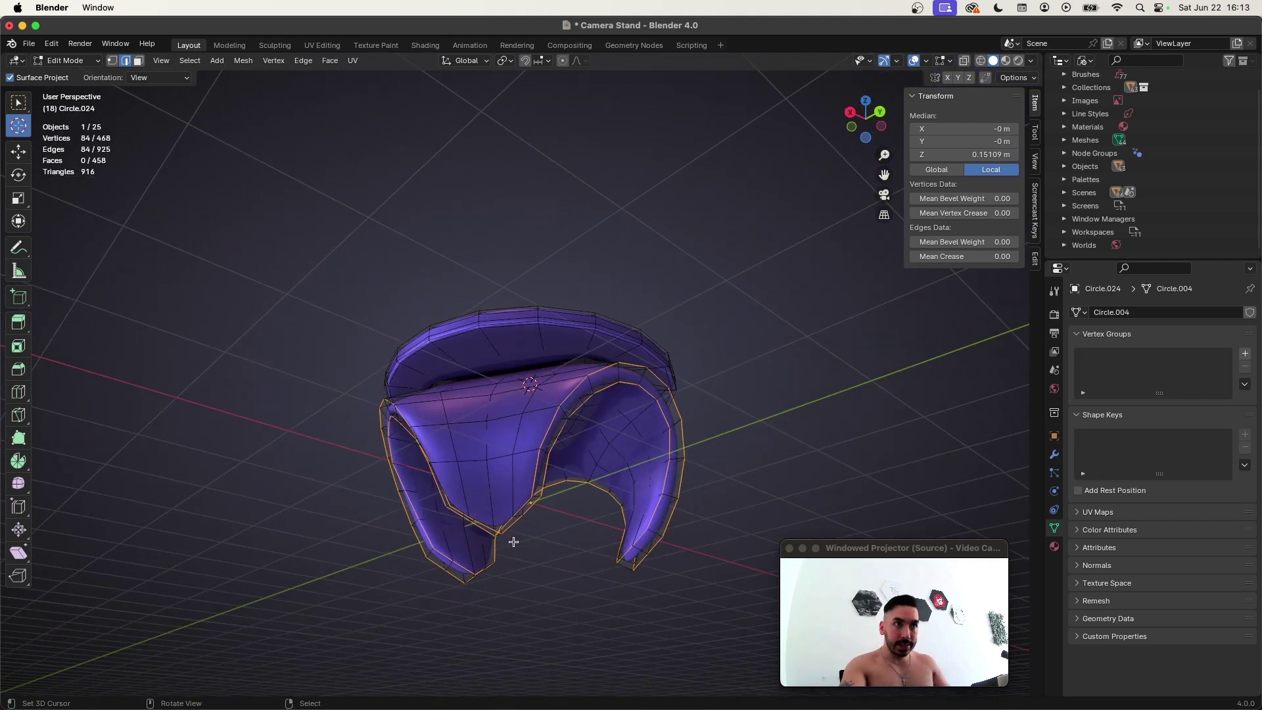
scroll(513, 542, up, 4)
scroll(564, 527, down, 3)
key(ctrl+b)
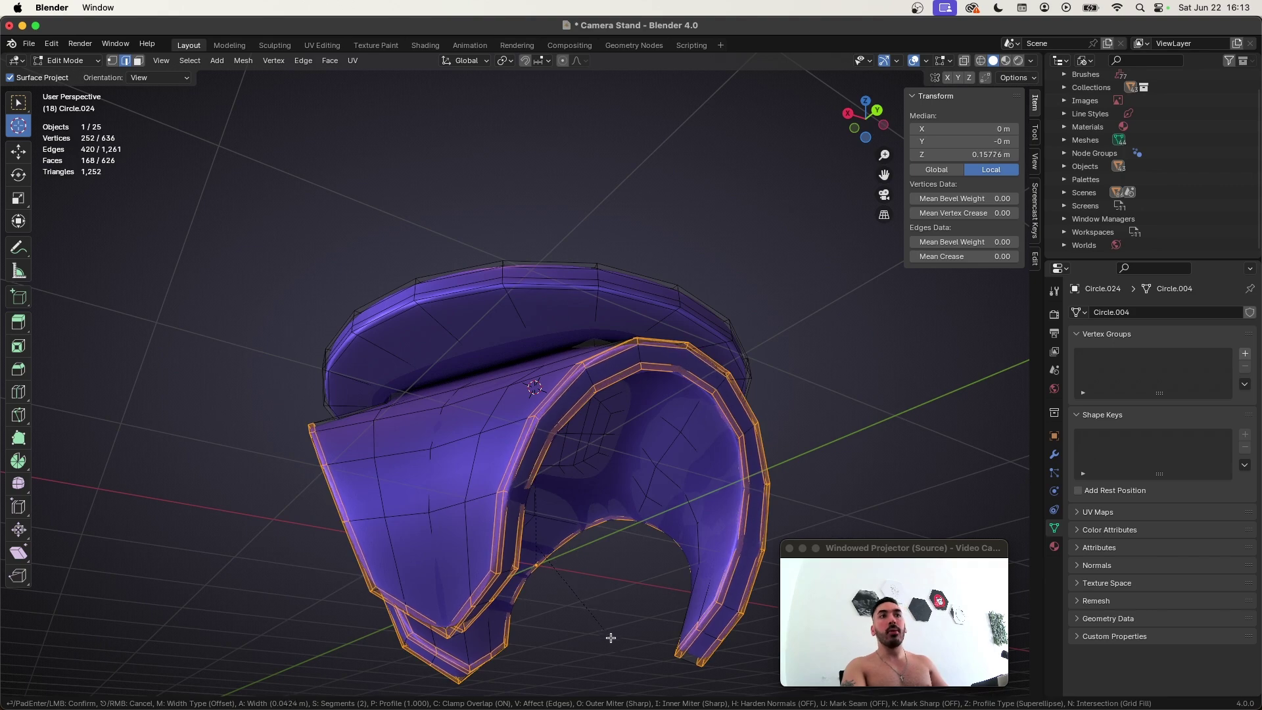
click(611, 637)
middle_drag(530, 539, 447, 551)
key(Tab)
- Snap the 3D cursor to the selected tripod base's origin
scroll(526, 465, down, 4)
middle_drag(526, 465, 539, 476)
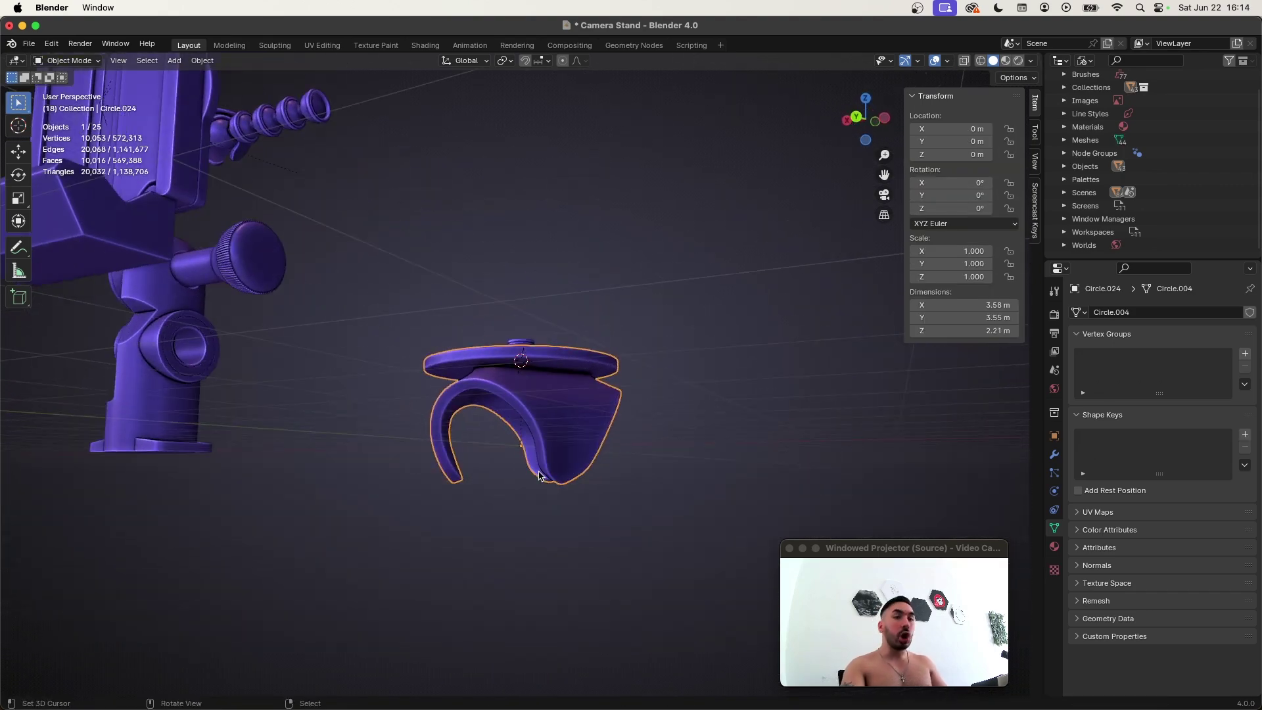
key(KP_1)
key(shift+s)
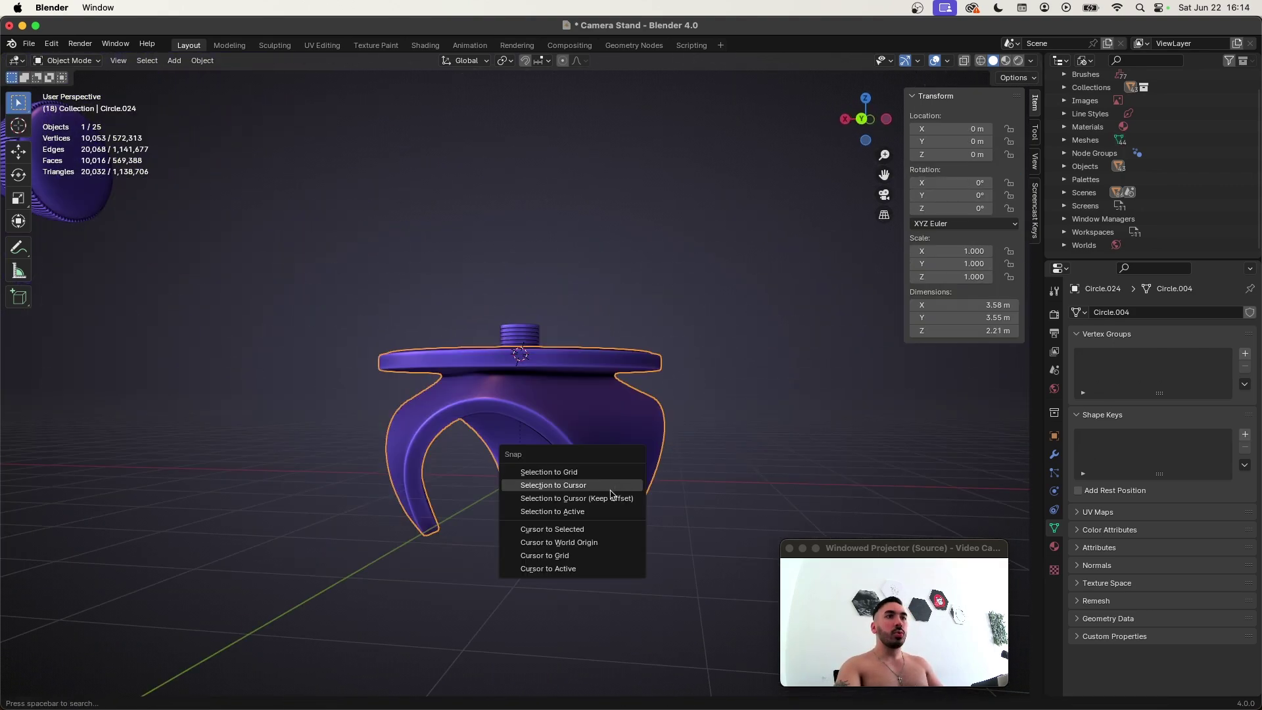
click(589, 530)
middle_drag(589, 529, 514, 488)
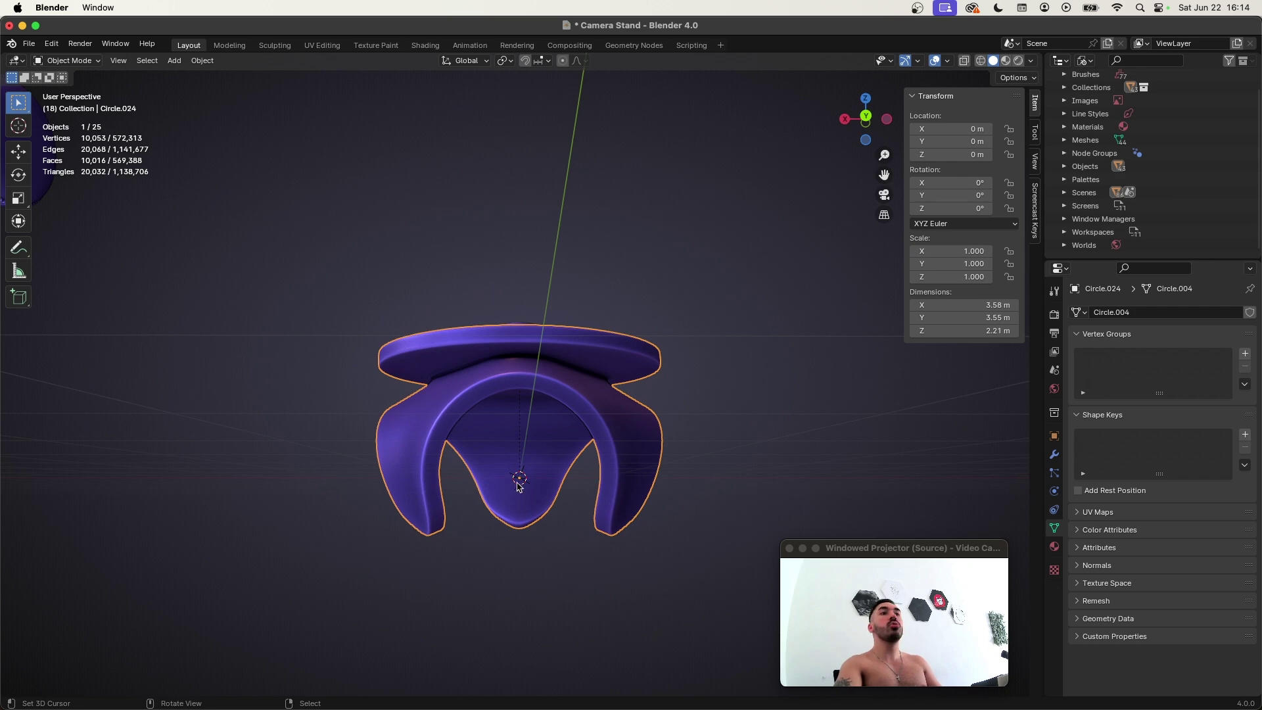
- Add a UV sphere at the 3D cursor and move it about 1.29 m along Y, toward one leg opening
key(shift+a)
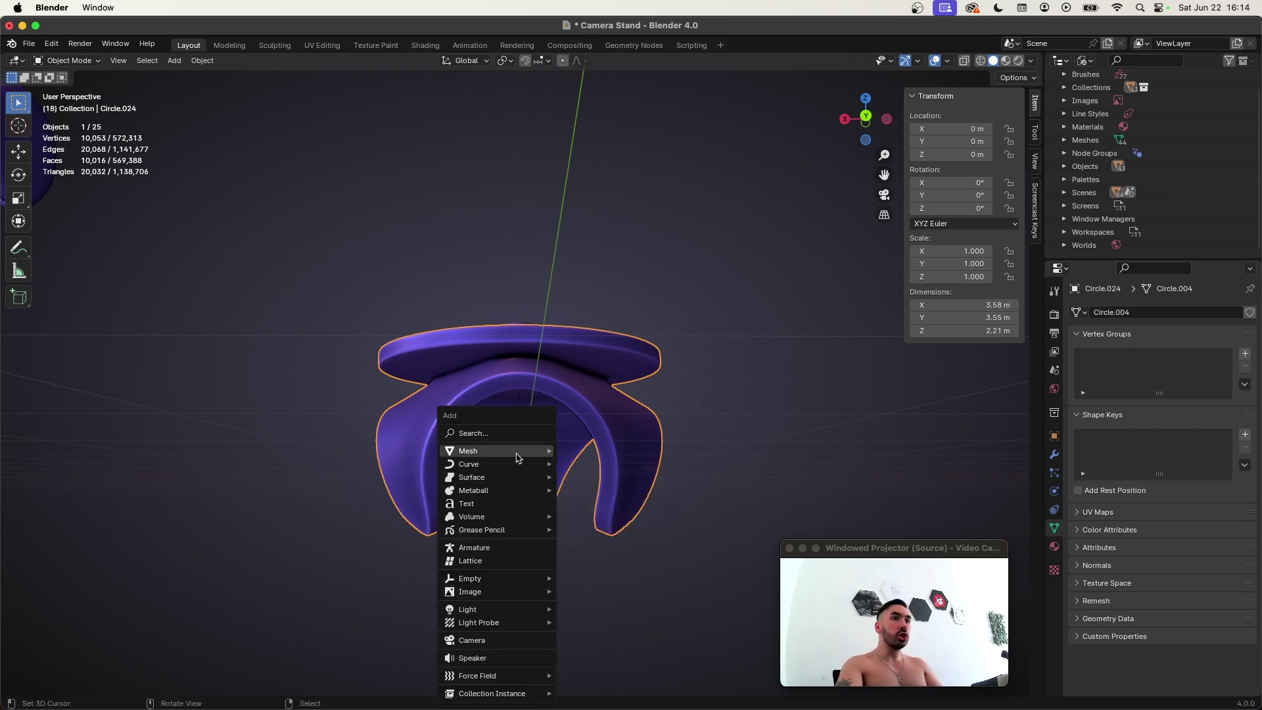
mouse_move(520, 451)
click(588, 491)
middle_drag(585, 493, 581, 487)
key(g)
key(y)
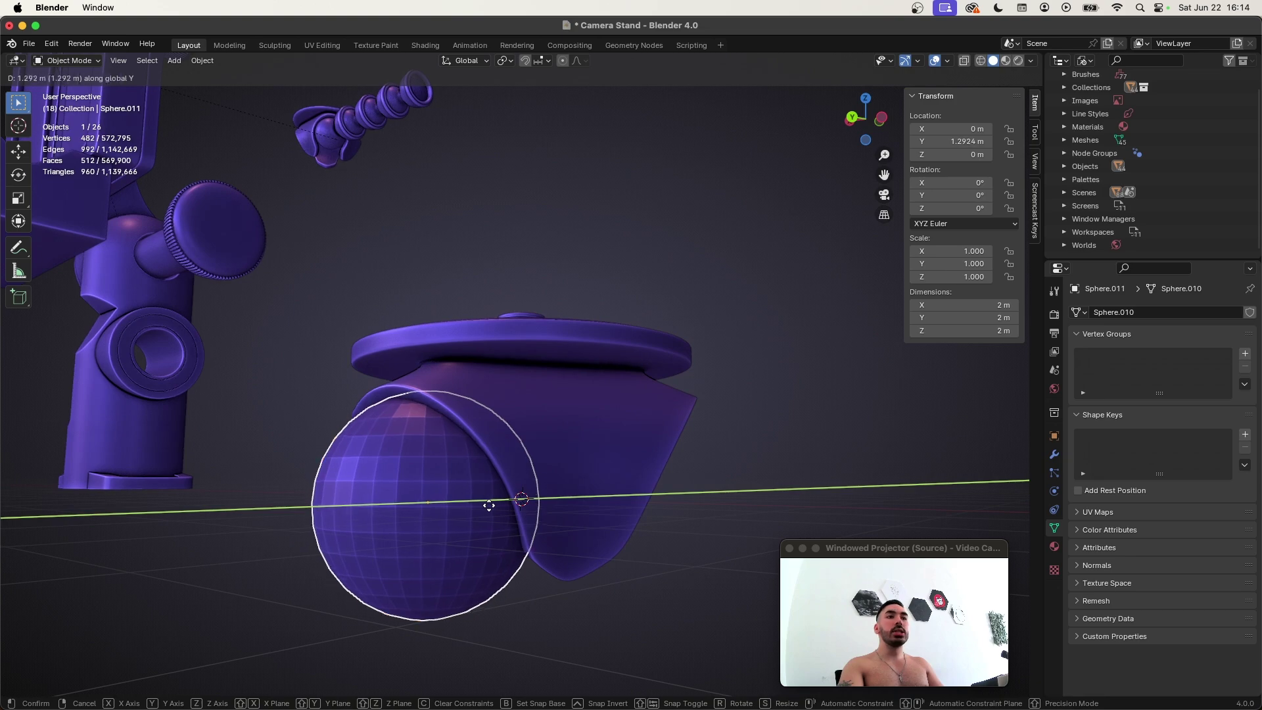
click(489, 505)
- Scale the sphere to about 0.893 and raise it about 0.06 m along Z
key(s)
middle_drag(563, 530, 552, 471)
click(590, 536)
key(g)
key(z)
click(436, 424)
middle_drag(437, 424, 577, 551)
key(r)
key(x)
right_click(570, 516)
- Rotate the sphere 90° about the X axis
text(r)
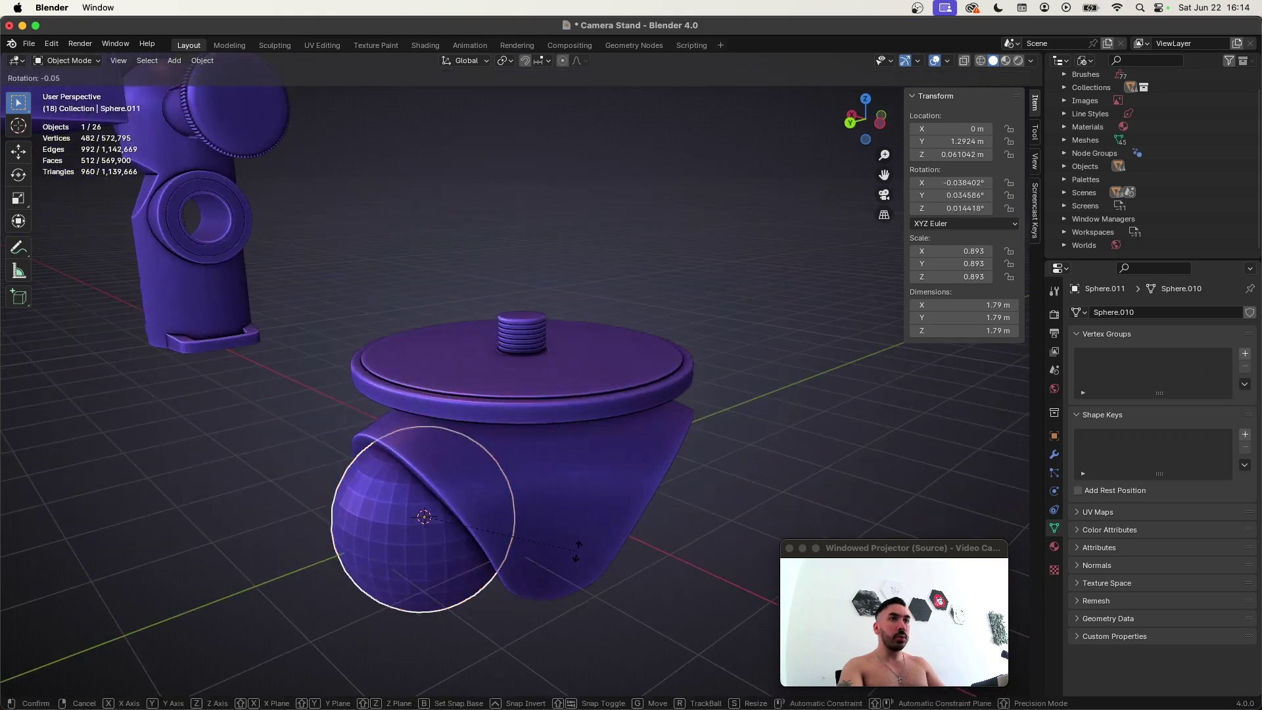
text(90)
key(Return)
- Duplicate the sphere and place the copy beside the tripod base at about X 2.36, Y 3.93, Z 1.61 m
middle_drag(482, 569, 464, 582)
shift+middle_drag(463, 582, 761, 502)
key(shift+d)
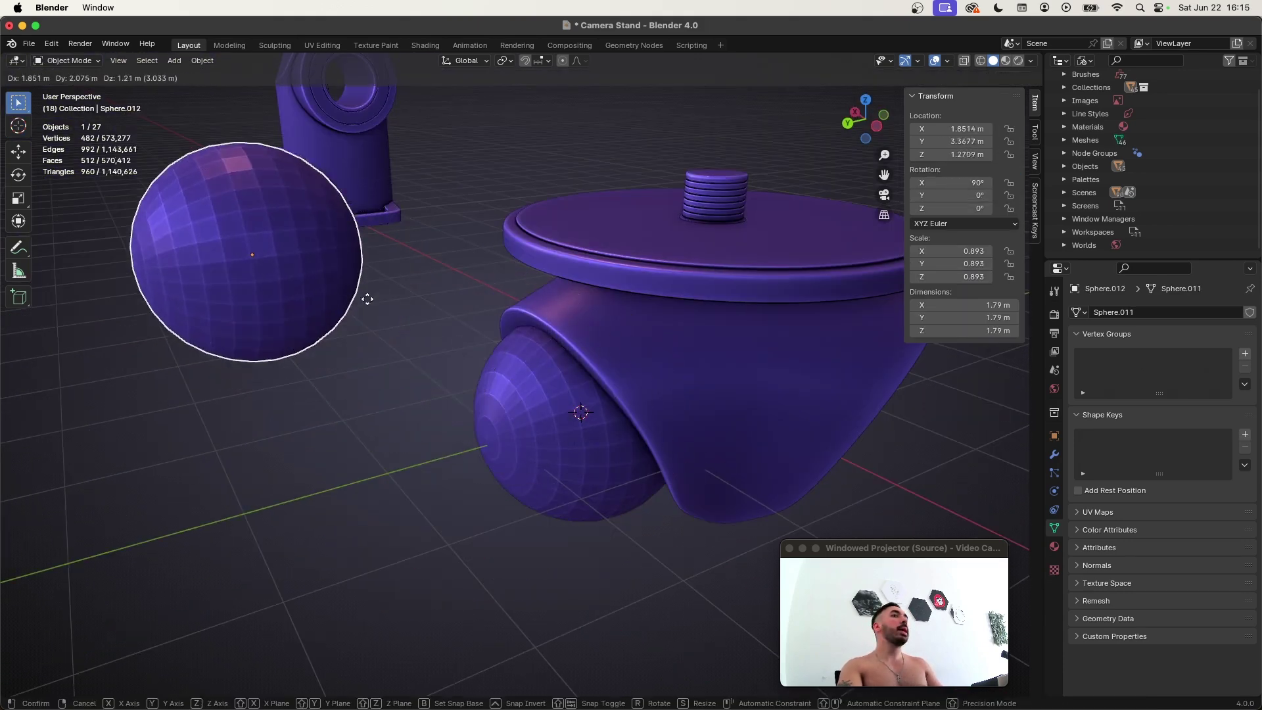
click(340, 294)
- Open the original sphere into a cup by deleting the seven face rings around its outward-facing pole
scroll(342, 296, down, 2)
right_click(503, 431)
scroll(503, 432, up, 1)
key(Tab)
scroll(503, 432, up, 2)
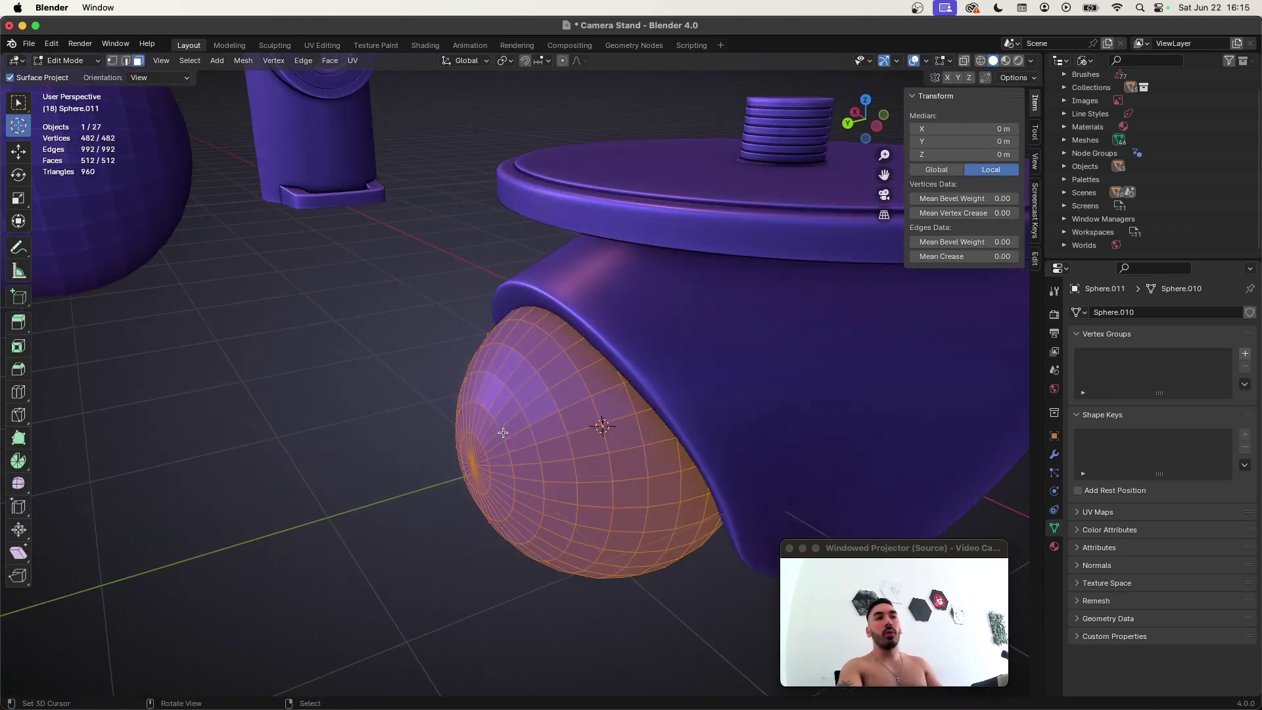
key(alt+a)
alt+right_click(474, 463)
key(alt+a)
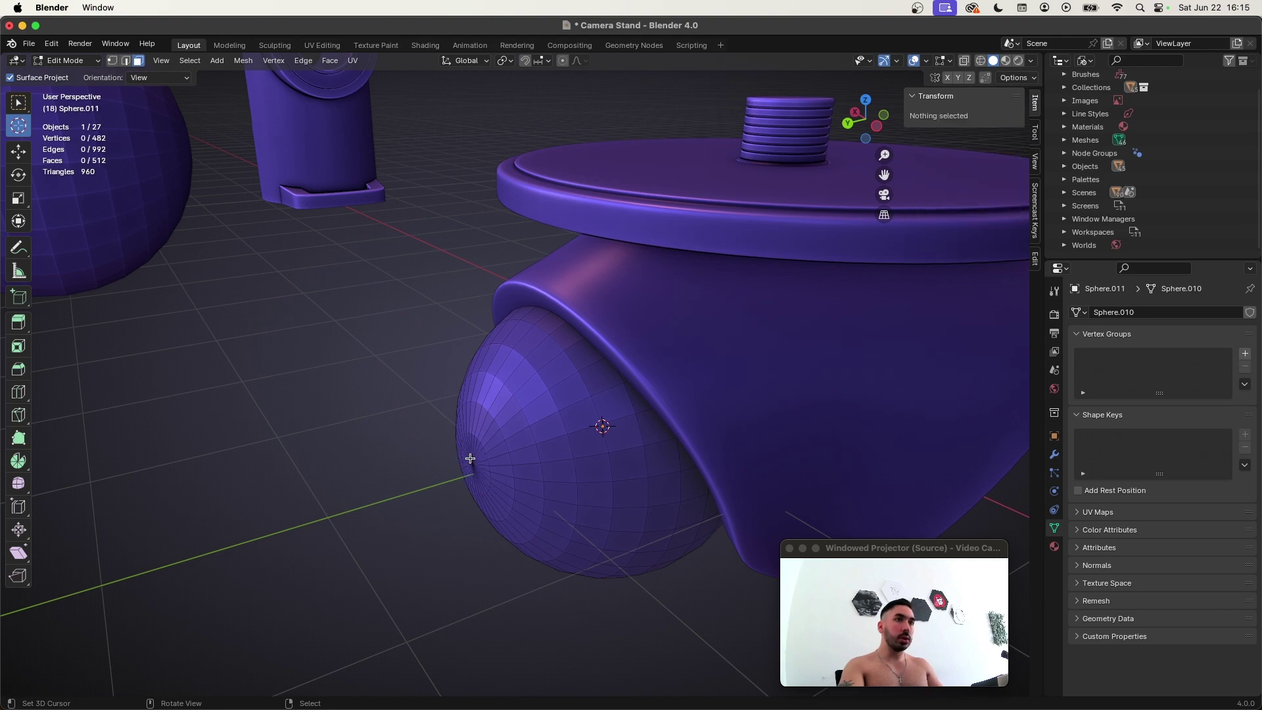
alt+right_click(475, 455)
key(ctrl+KP_Add)
key(ctrl+KP_Add)
key(ctrl+KP_Add)
key(shift+z)
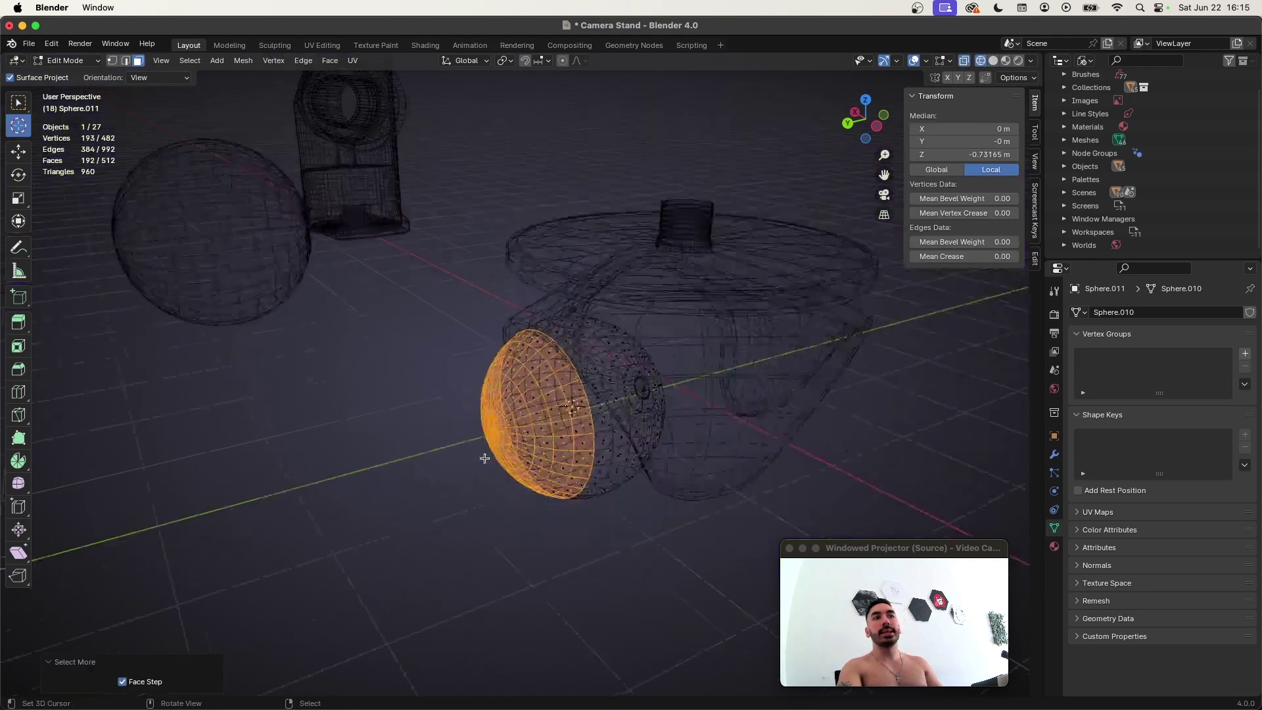
middle_drag(473, 447, 457, 430)
key(x)
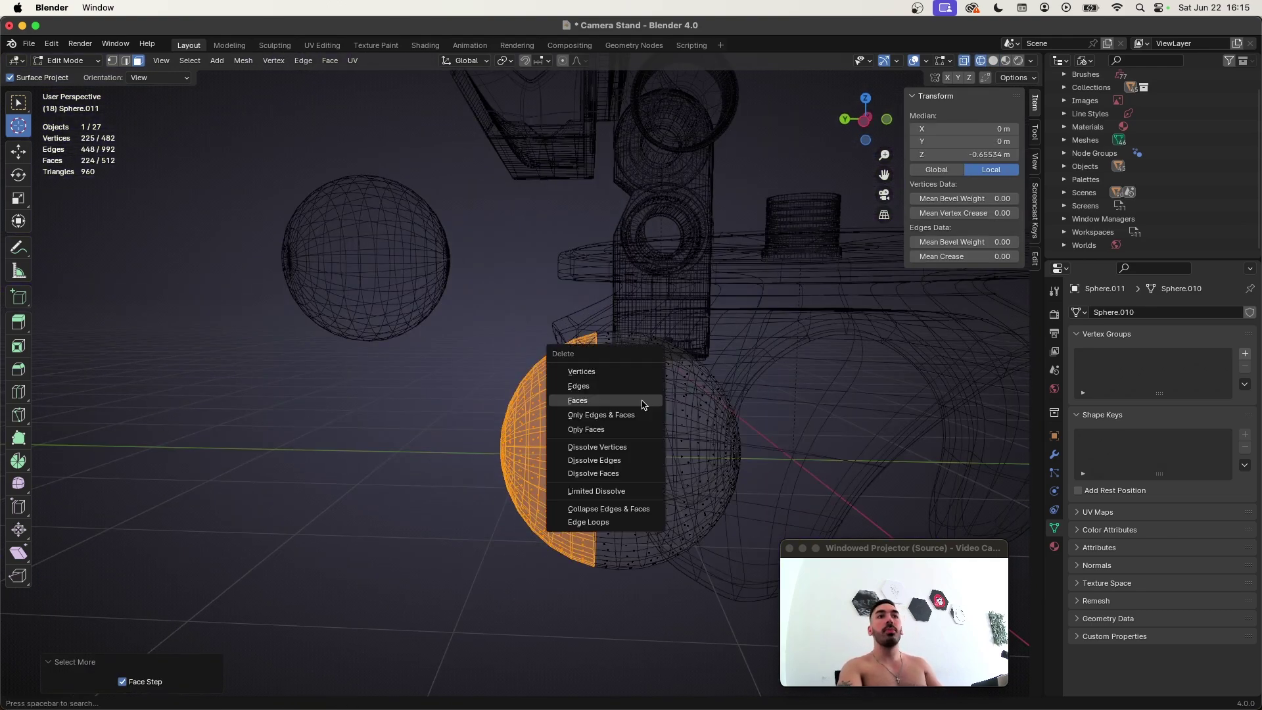
click(643, 403)
- Move the cup 1 m along Y, out of the tripod base, in solid shading
key(Tab)
key(shift+z)
key(g)
key(y)
click(490, 465)
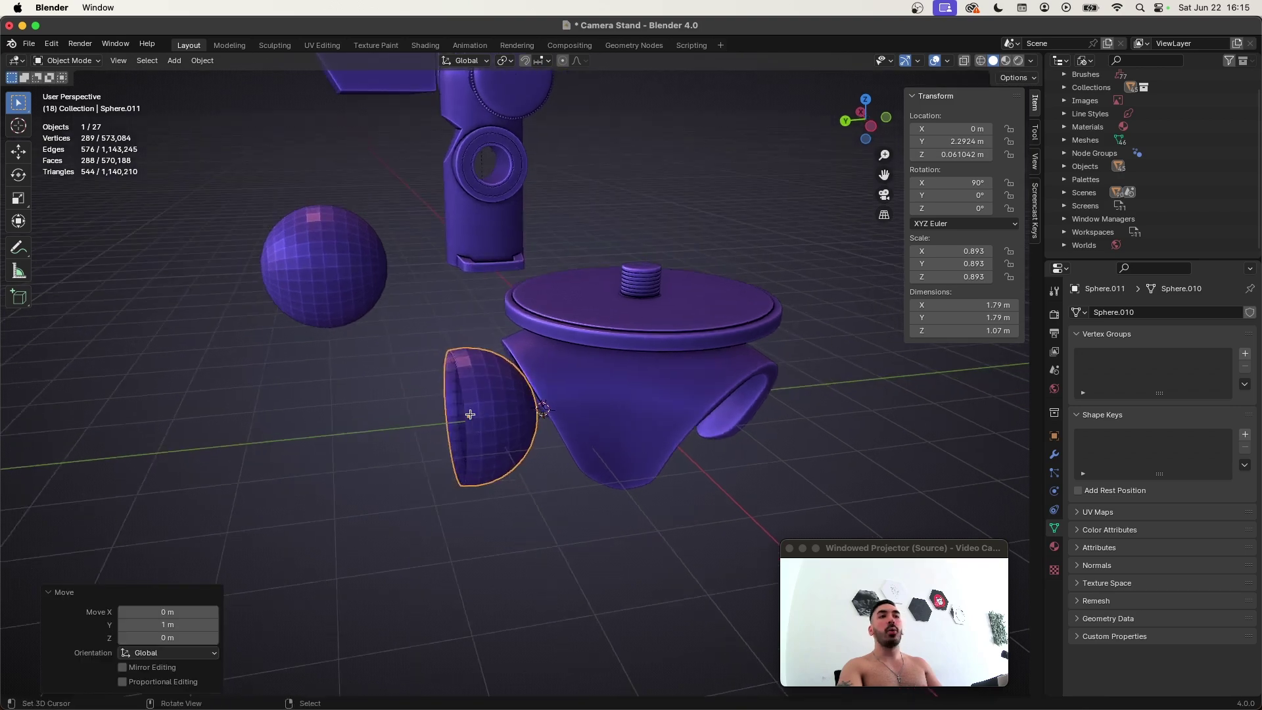
- Give the cup wall thickness by extruding all its faces in place and shrinking them inward about 0.12 m
key(Tab)
scroll(464, 398, up, 3)
key(a)
middle_drag(464, 398, 493, 401)
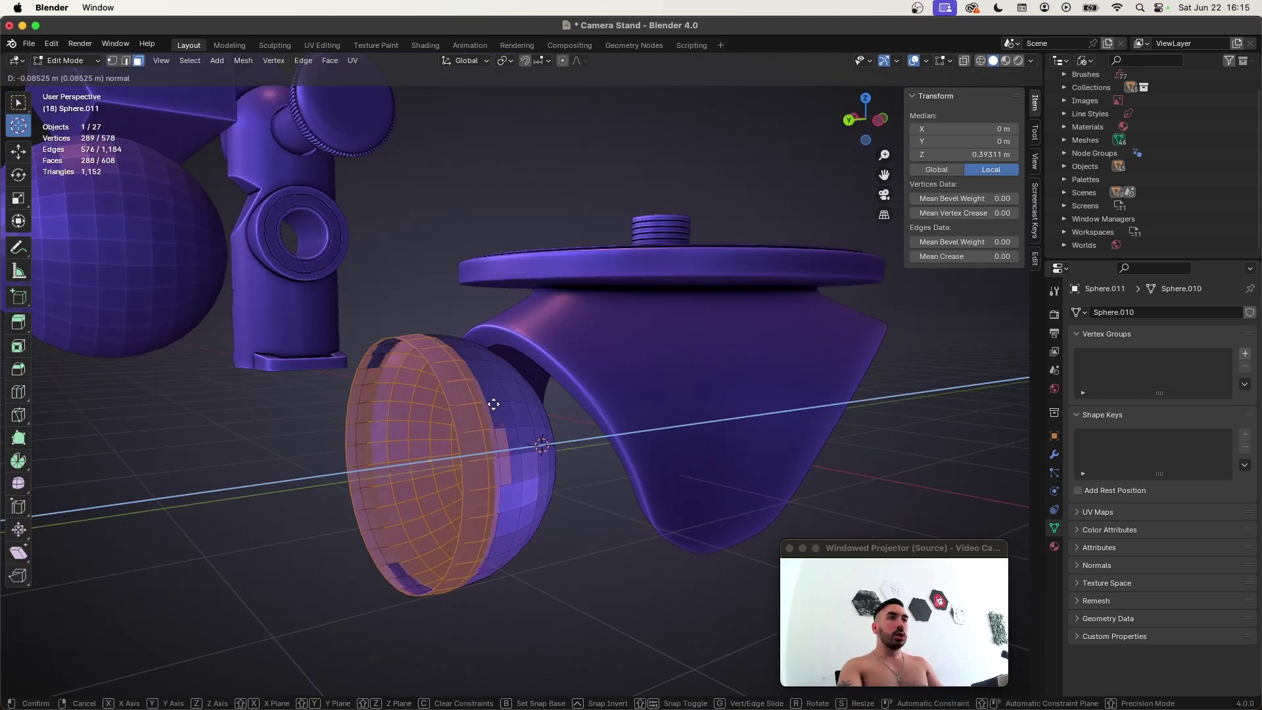
key(e)
key(Escape)
key(alt+s)
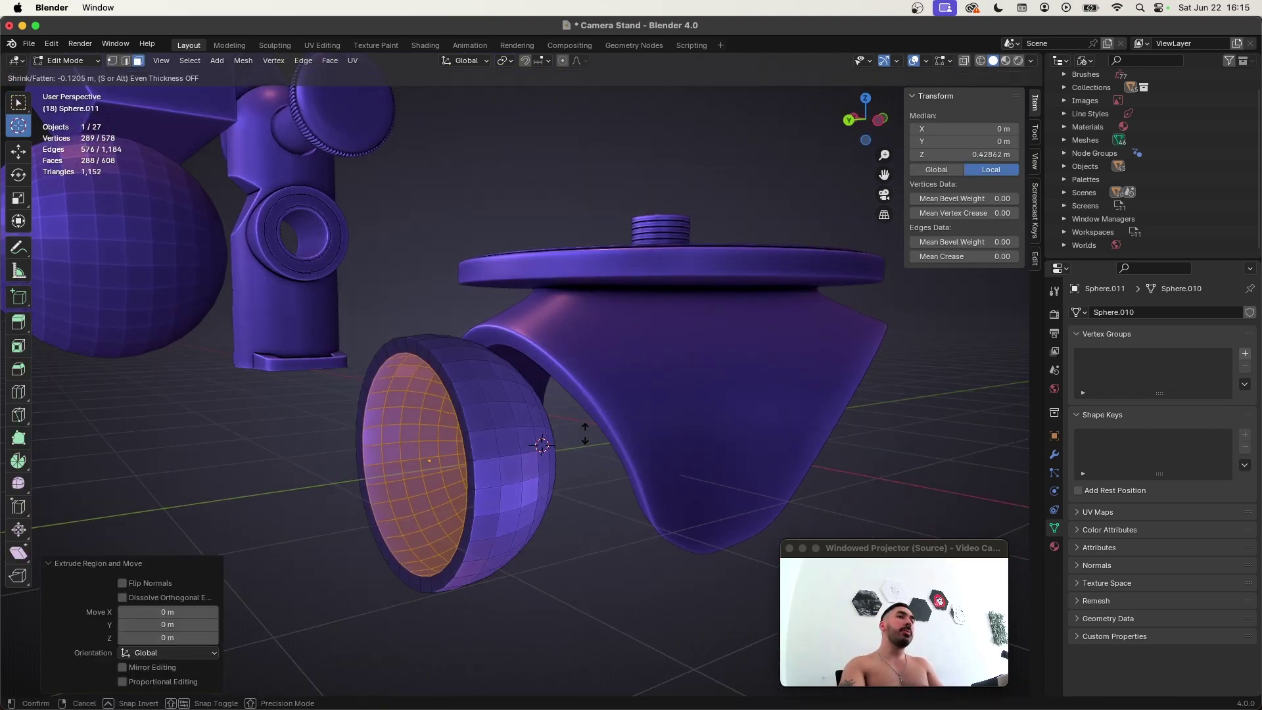
click(585, 434)
- Add two edge loops around the cup's outer side near its rim
middle_drag(585, 434, 499, 390)
scroll(428, 392, up, 3)
key(ctrl+r)
double_click(428, 392)
key(ctrl+r)
double_click(479, 388)
- Extrude the face loop near the cup's rim and fatten it outward into a raised band
alt+click(468, 381)
key(e)
right_click(545, 403)
key(alt+s)
click(534, 395)
- Select the raised band's two border edge loops and fatten them by about 0.017 m
key(2)
alt+click(487, 361)
alt+shift+click(435, 347)
key(alt+s)
click(451, 334)
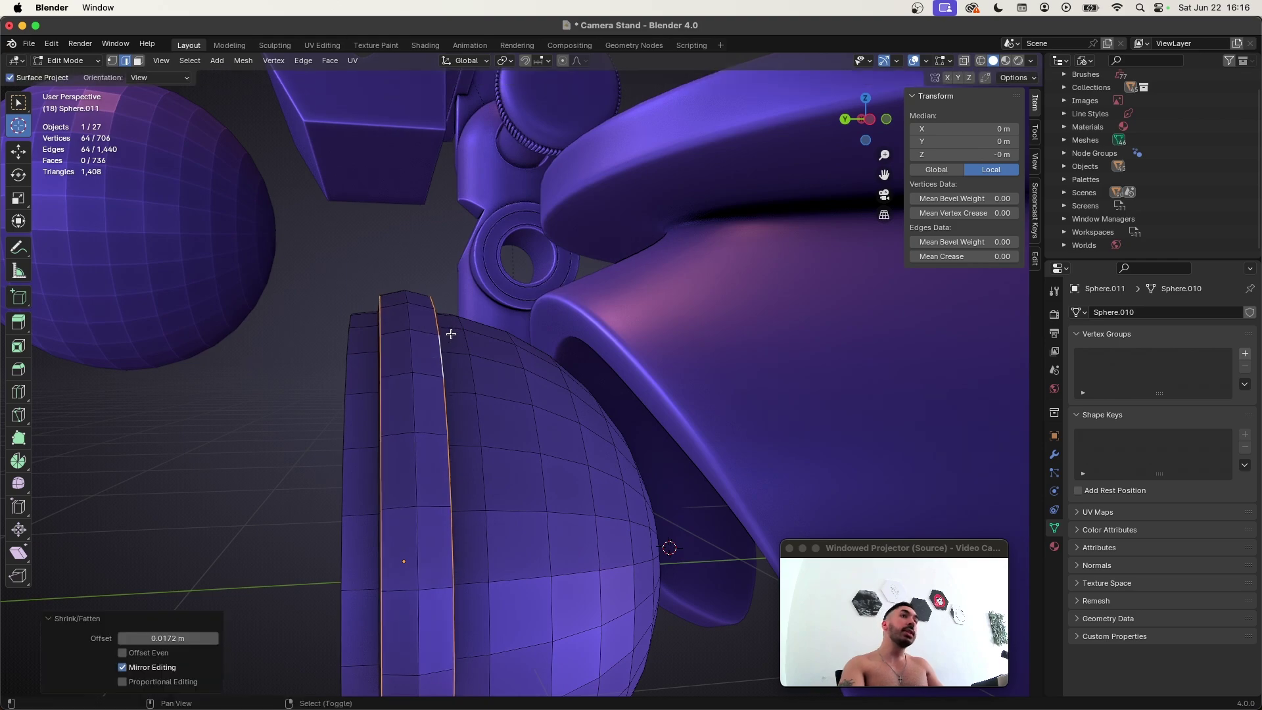
- Apply a level 2 subdivision surface to the cup
scroll(451, 334, down, 3)
key(Tab)
key(ctrl+2)
middle_drag(460, 368, 512, 422)
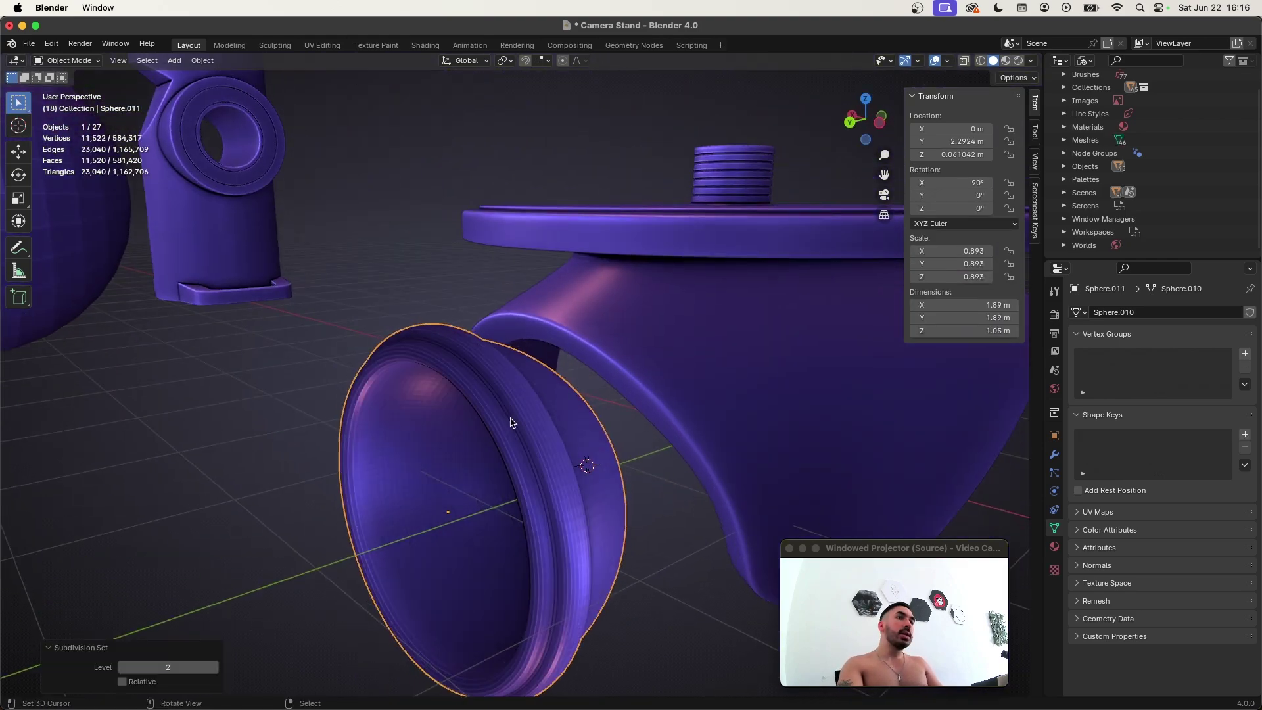
- Bevel the cup's inner and outer rim edge loops by about 0.009 m with 2 segments
key(Tab)
scroll(512, 423, up, 3)
key(ctrl+b)
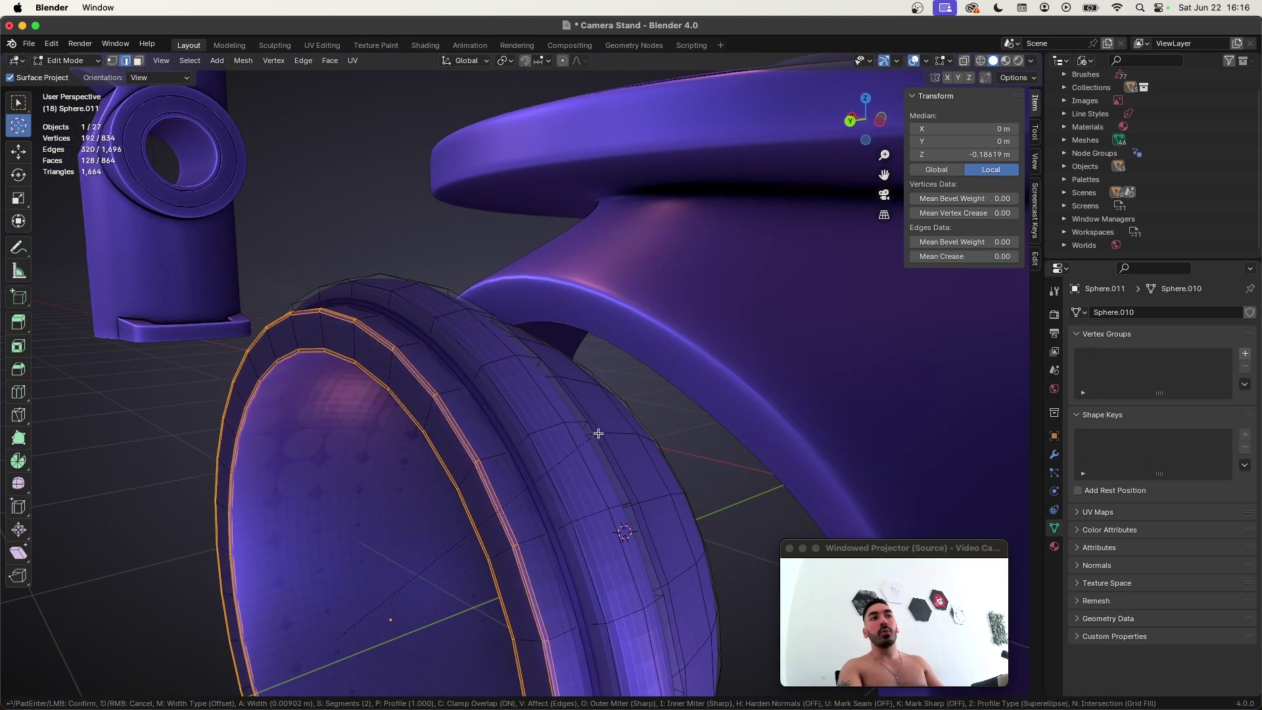
click(614, 428)
- Move the cup 1 m back along Y into the tripod base's leg opening
scroll(614, 428, down, 4)
key(Tab)
middle_drag(614, 428, 533, 431)
key(g)
key(y)
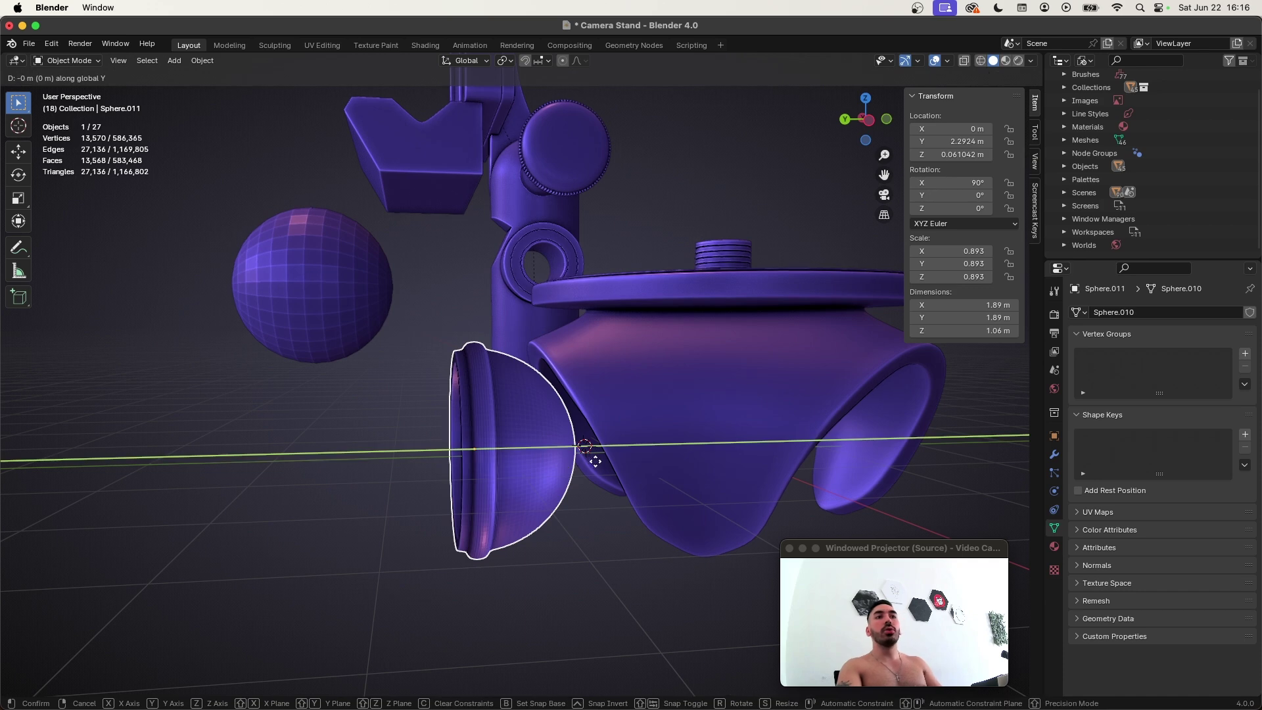
key(Return)
- Tilt the cup about X to an X rotation of about 61° and save the file
middle_drag(622, 461, 309, 368)
key(r)
key(x)
click(626, 430)
scroll(585, 453, up, 4)
key(alt+a)
key(super+s)
- Snap the duplicated sphere to the 3D cursor inside the cup
right_click(304, 343)
key(shift+s)
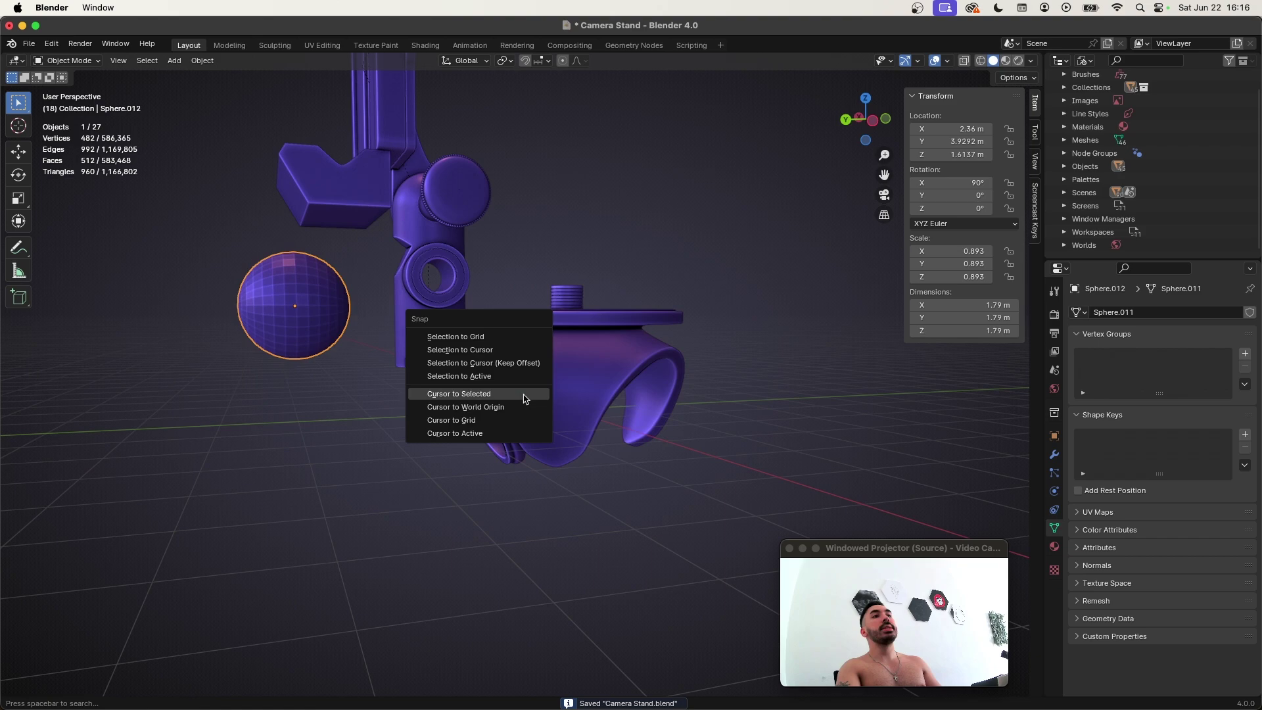
click(466, 350)
middle_drag(500, 404, 465, 406)
key(g)
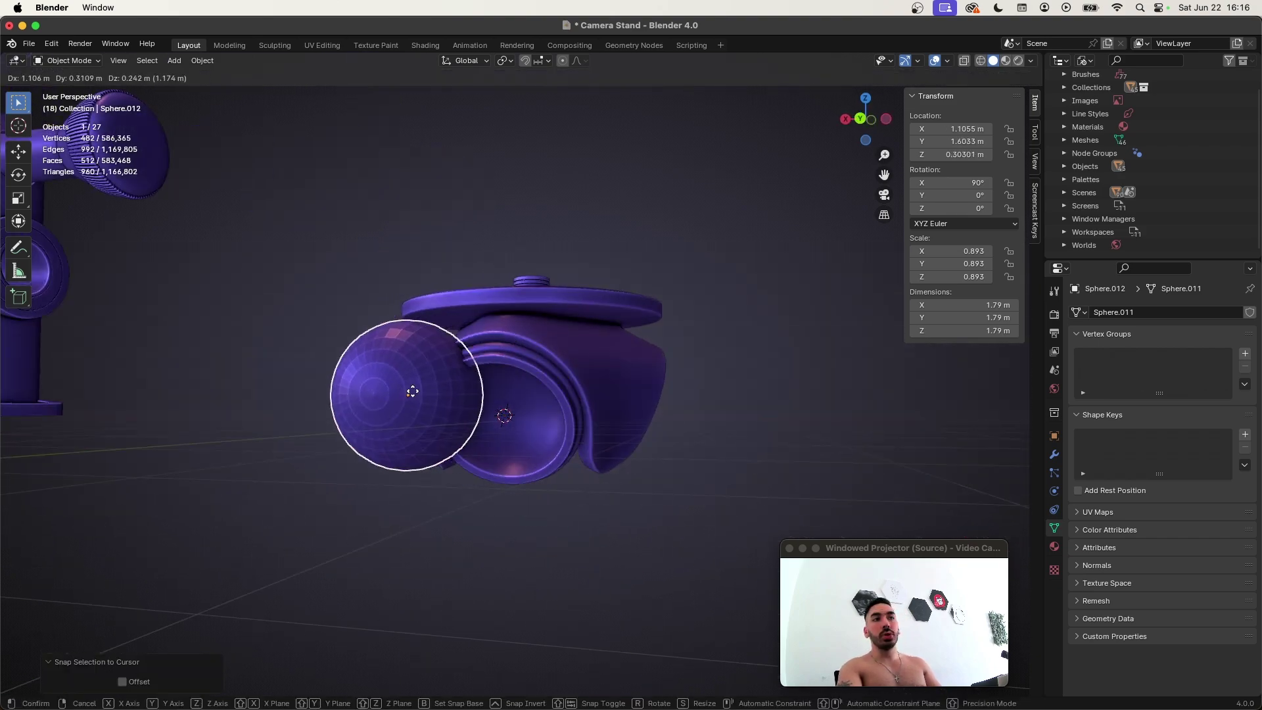
scroll(412, 391, up, 2)
click(572, 451)
- Scale the sphere's mesh to about 0.88 in Edit Mode so it fits inside the cup
key(Tab)
key(s)
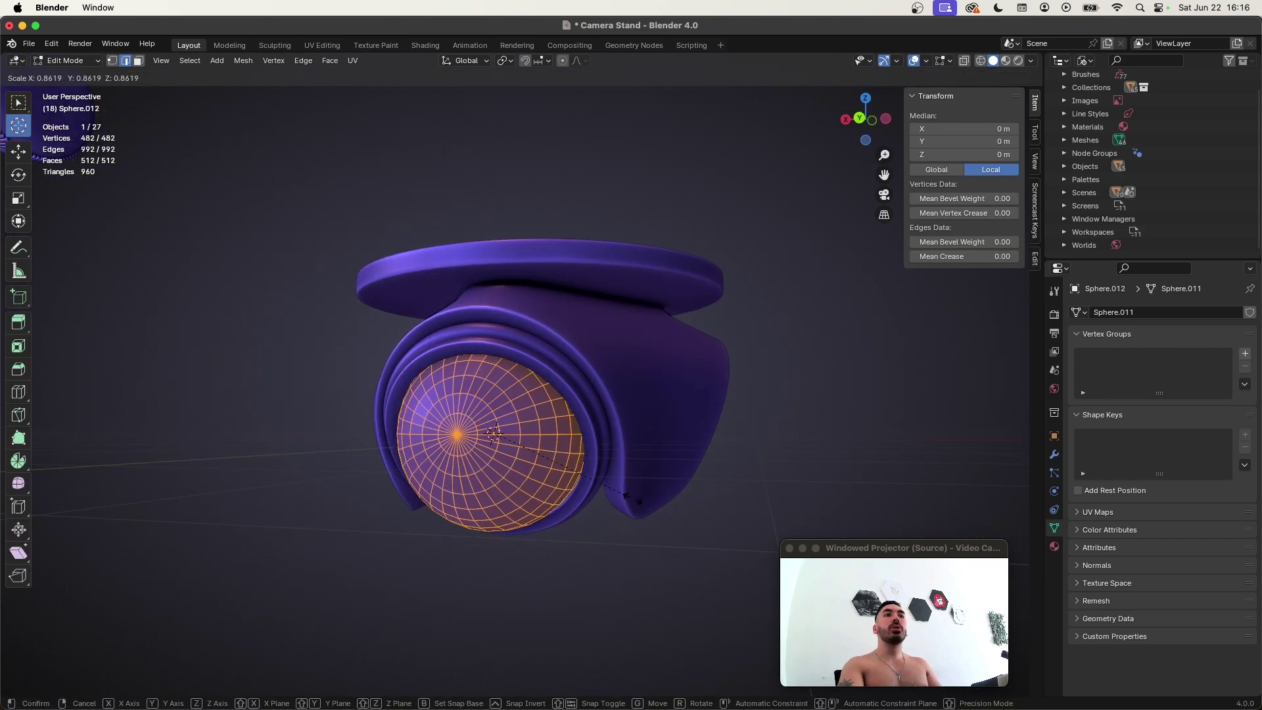
click(633, 499)
key(Tab)
middle_drag(633, 498, 611, 477)
- Extrude the two face rings at the sphere's outer pole about 0.35 m into a neck and delete its end faces
key(Tab)
key(alt+a)
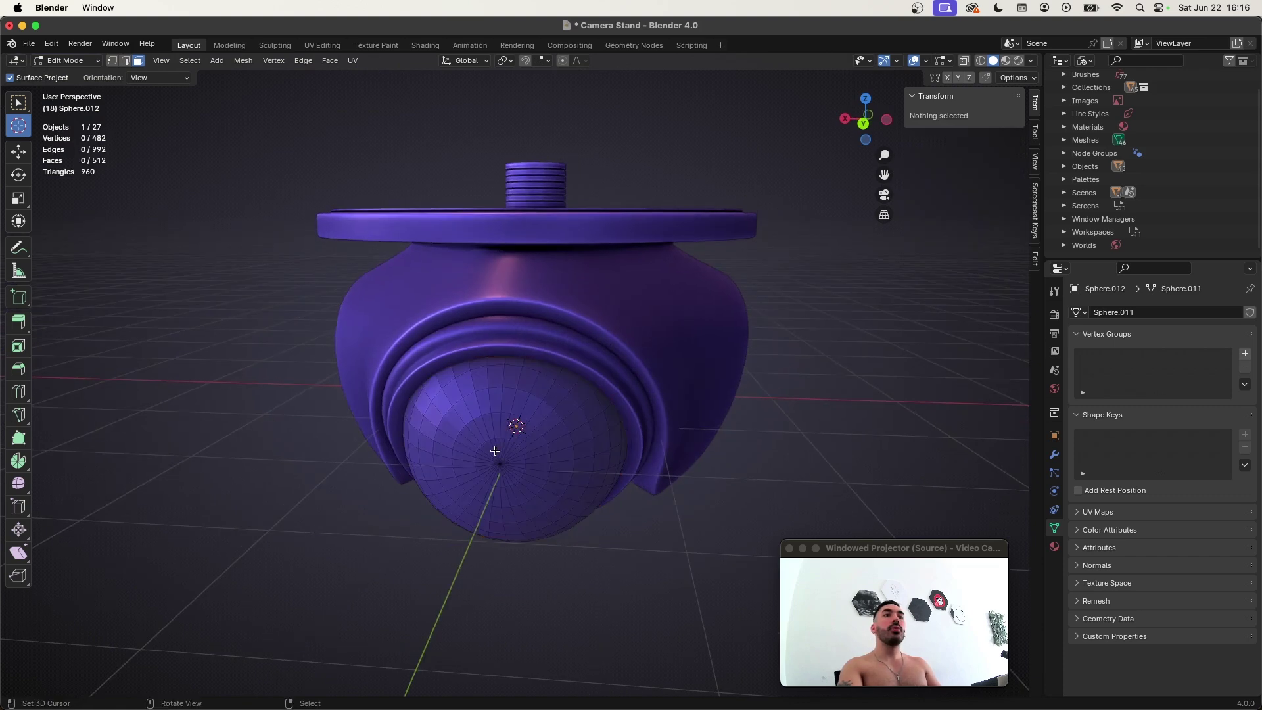
middle_drag(468, 435, 492, 439)
key(b)
alt+click(498, 432)
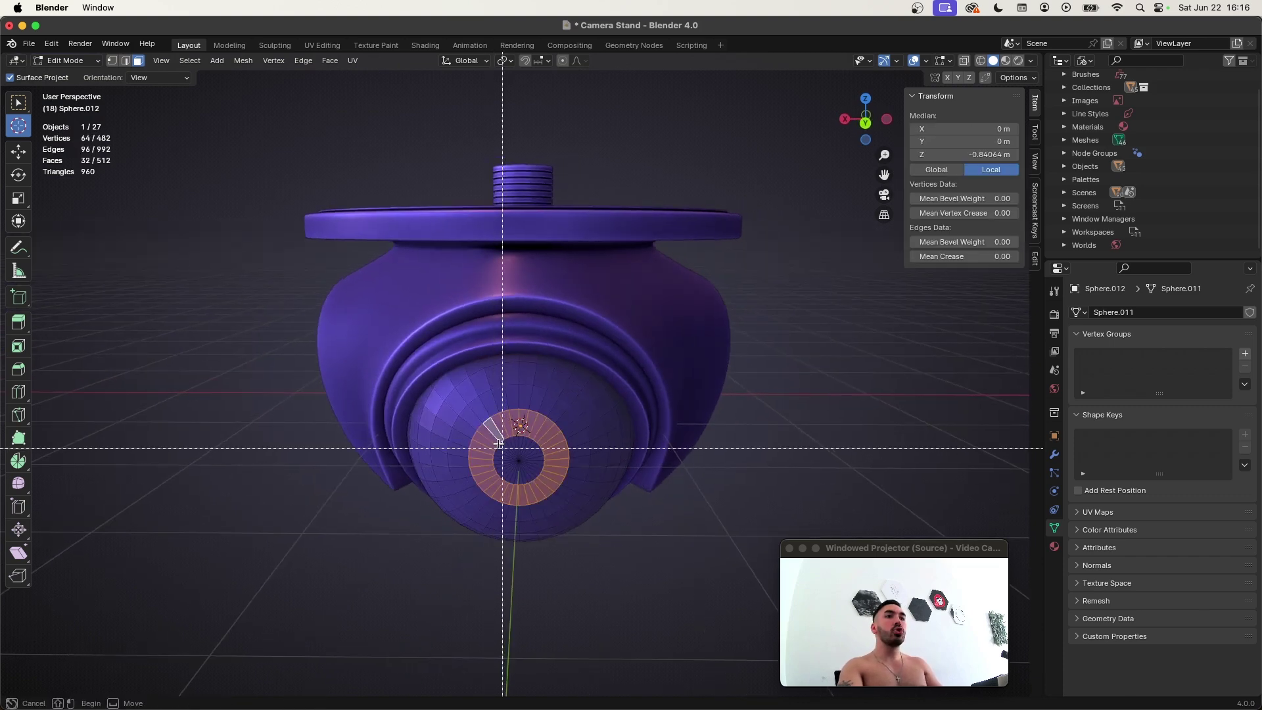
drag(500, 446, 530, 474)
middle_drag(530, 471, 520, 420)
key(e)
click(577, 452)
key(x)
click(579, 431)
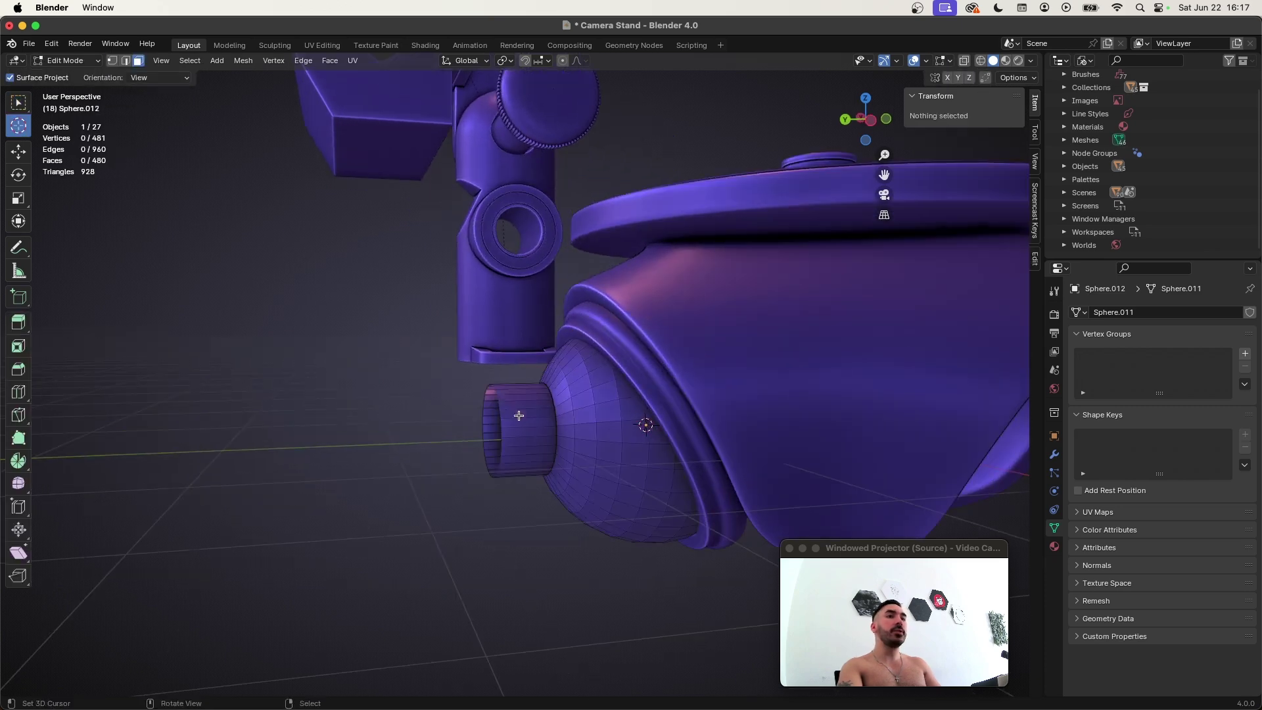
- Snap the 3D cursor to the centre of the neck's open end loop
key(1)
key(shift+s)
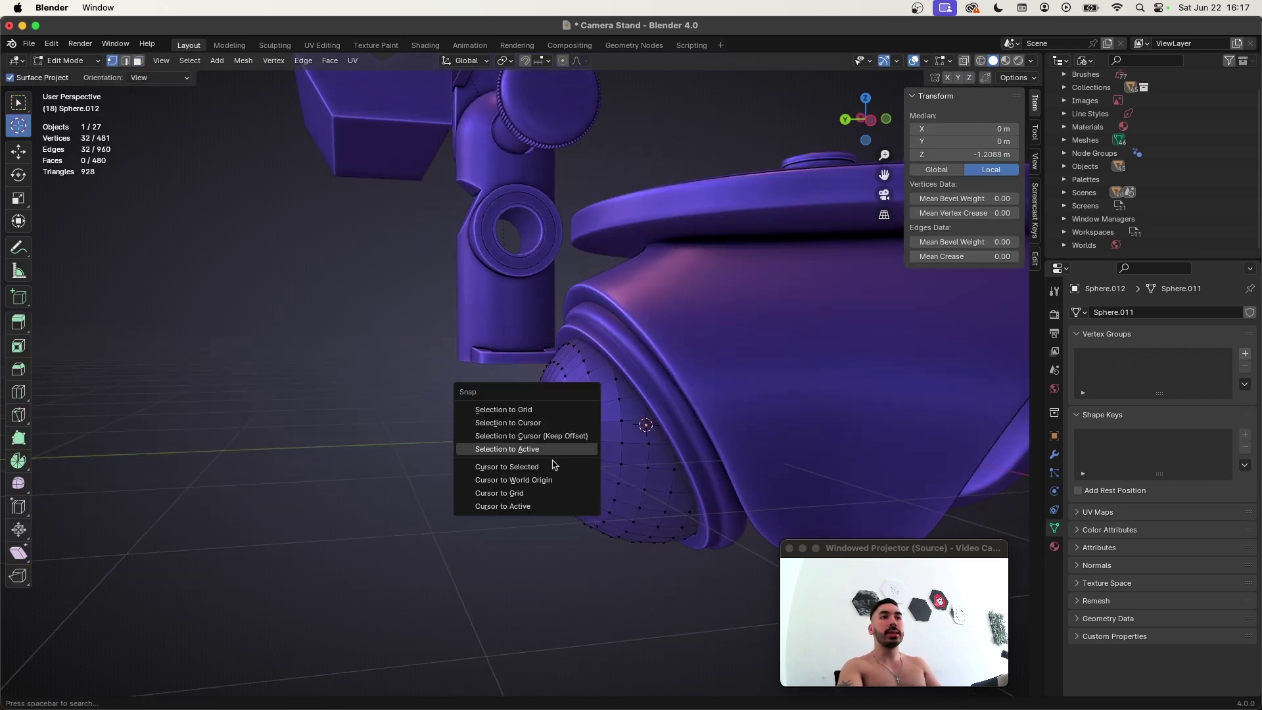
click(558, 467)
key(Tab)
- Duplicate the tilted cup and snap the copy to the 3D cursor at the neck's end
middle_drag(580, 445, 560, 440)
scroll(570, 421, down, 2)
right_click(574, 385)
key(g)
right_click(551, 376)
key(shift+d)
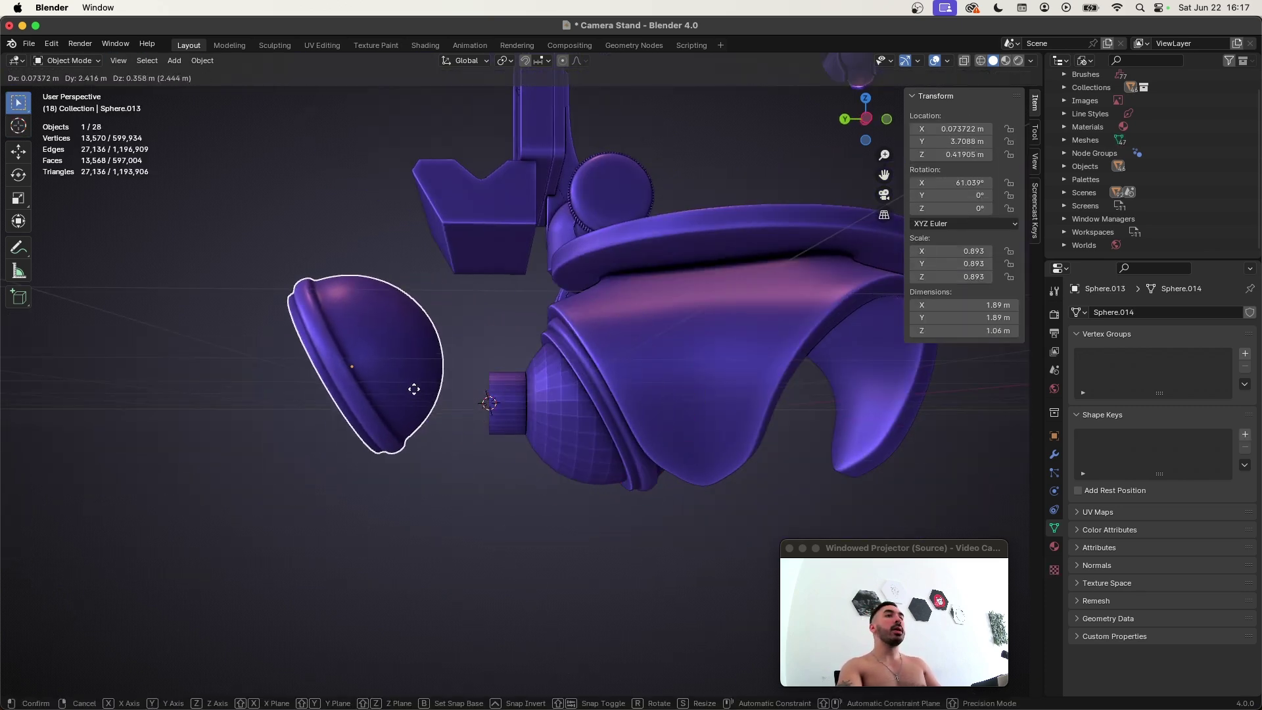
right_click(366, 397)
key(shift+s)
click(533, 392)
middle_drag(533, 392, 512, 395)
key(r)
key(x)
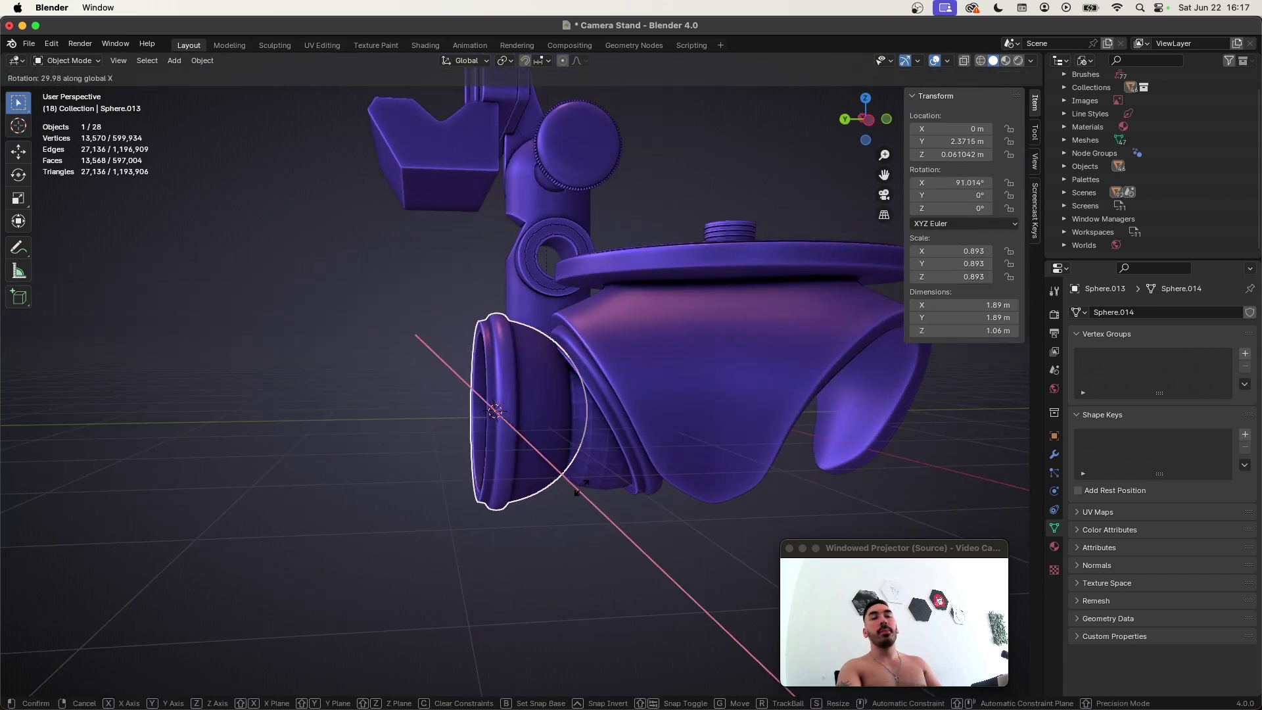
right_click(581, 488)
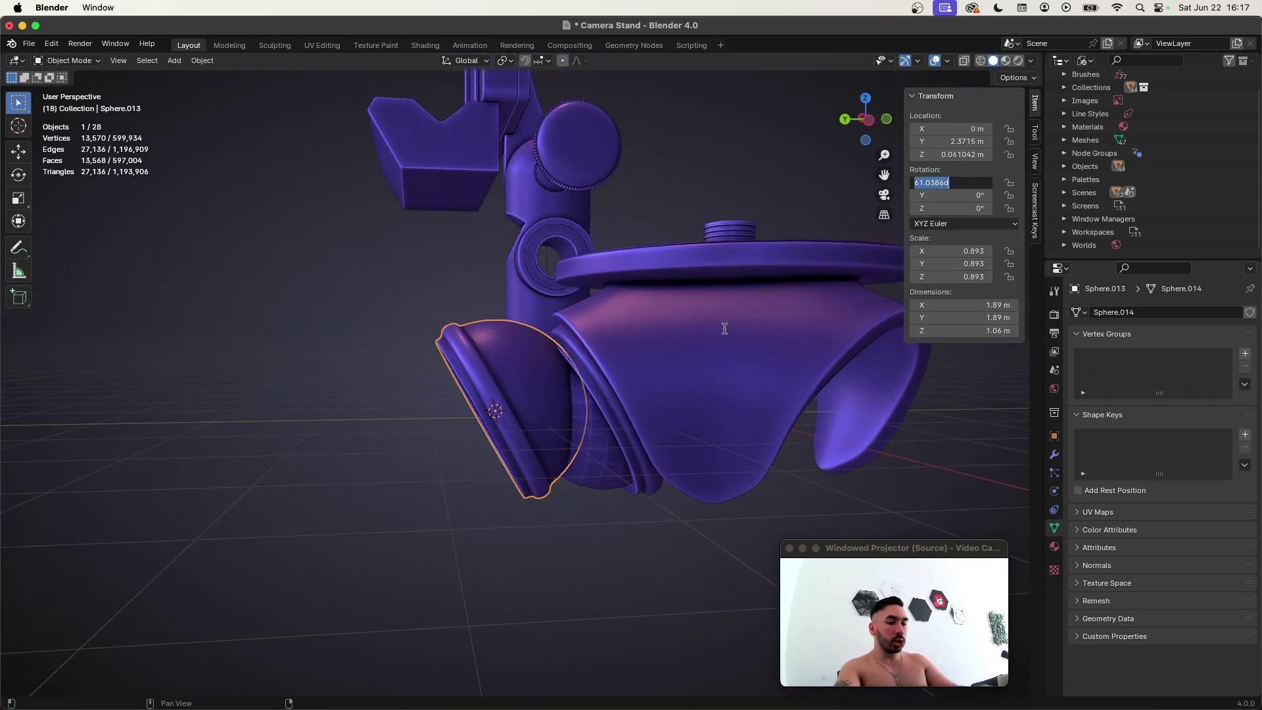
- Set the duplicated cup's X rotation to 90°
text(0)
key(Return)
text(90)
key(Return)
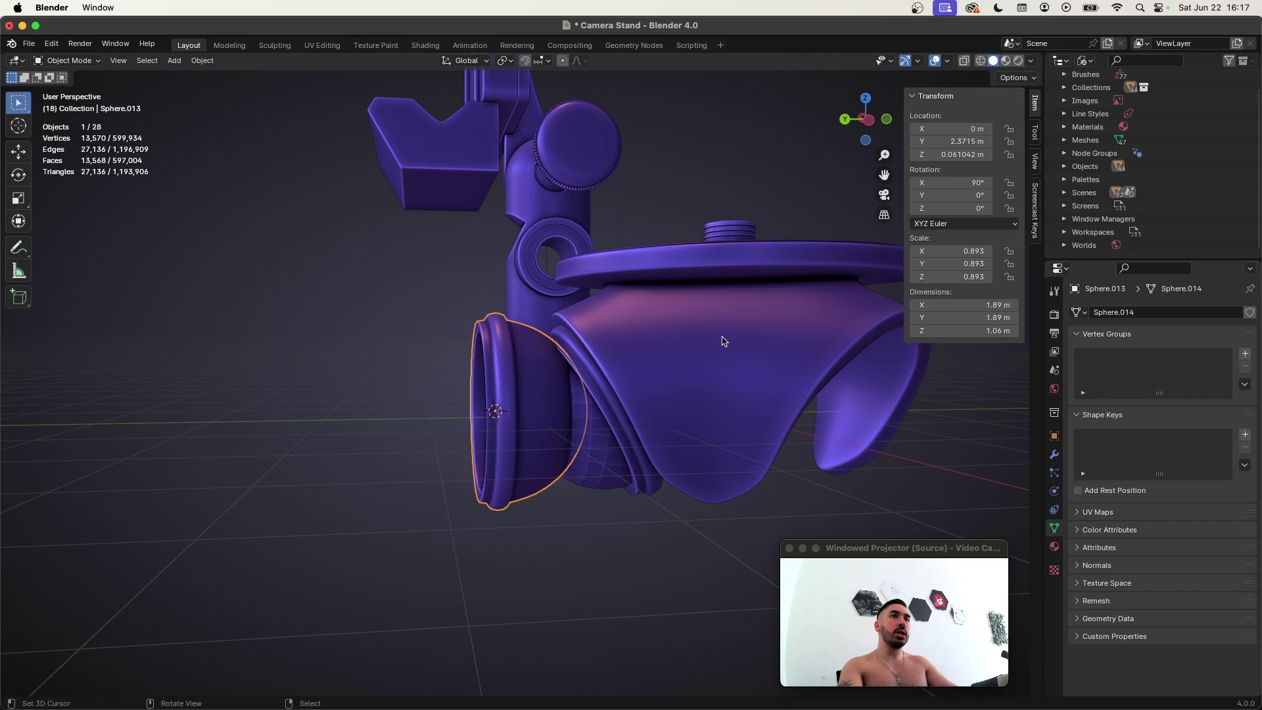
- Move the duplicated cup about 0.79 m along Y so its rounded back meets the neck's end
middle_drag(561, 401, 553, 447)
key(g)
key(y)
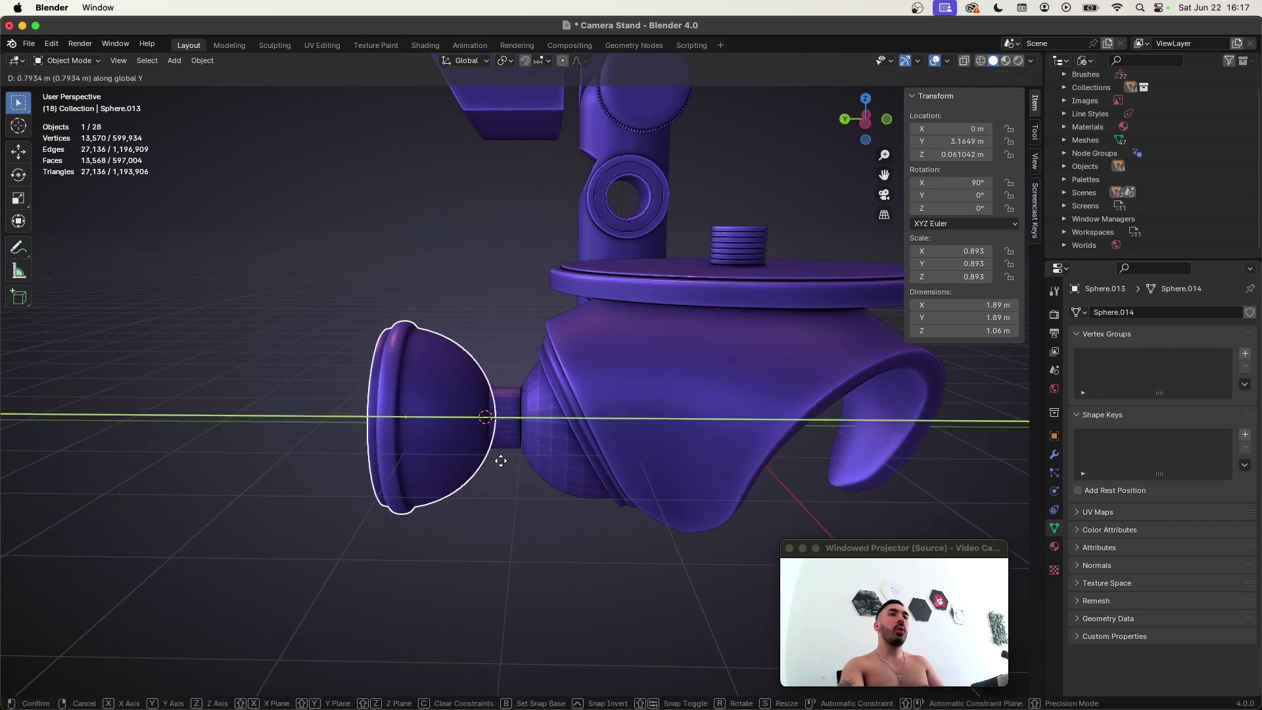
click(507, 460)
middle_drag(472, 431, 446, 413)
- Join the duplicated cup to the sphere with the neck and enter Edit Mode on the combined mesh
key(alt+a)
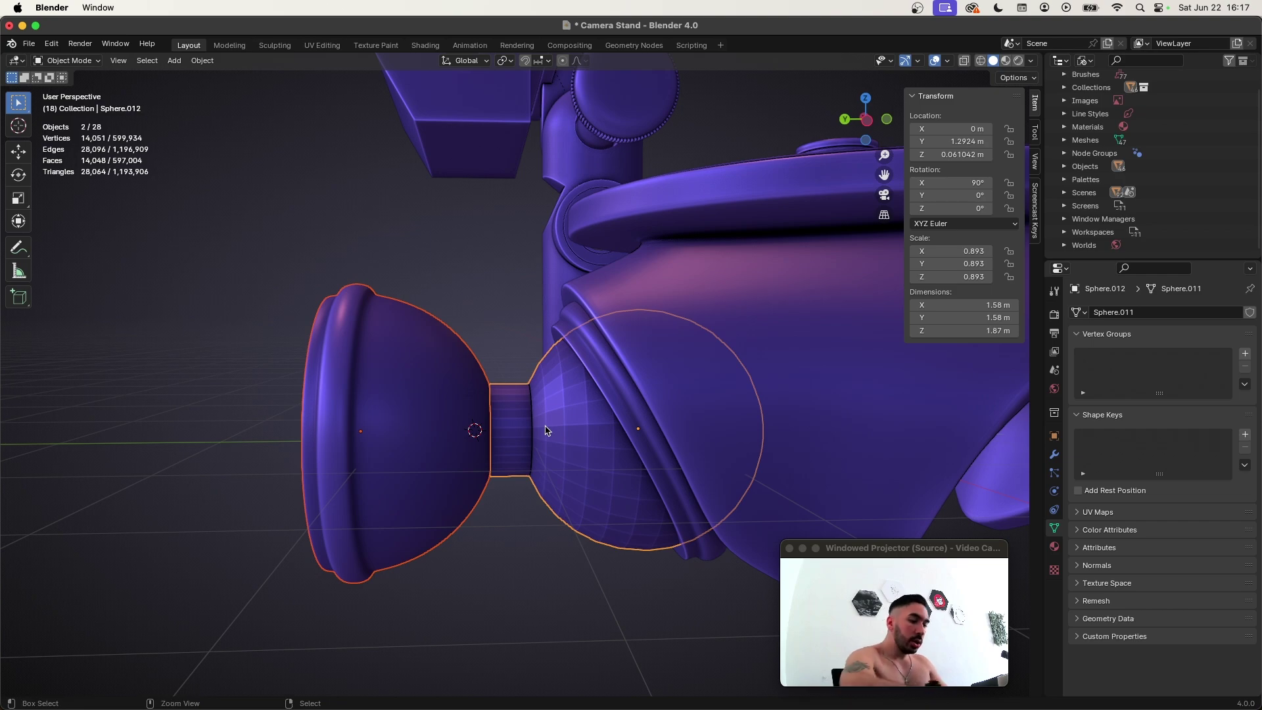
key(Tab)
scroll(517, 417, up, 5)
middle_drag(517, 418, 501, 417)
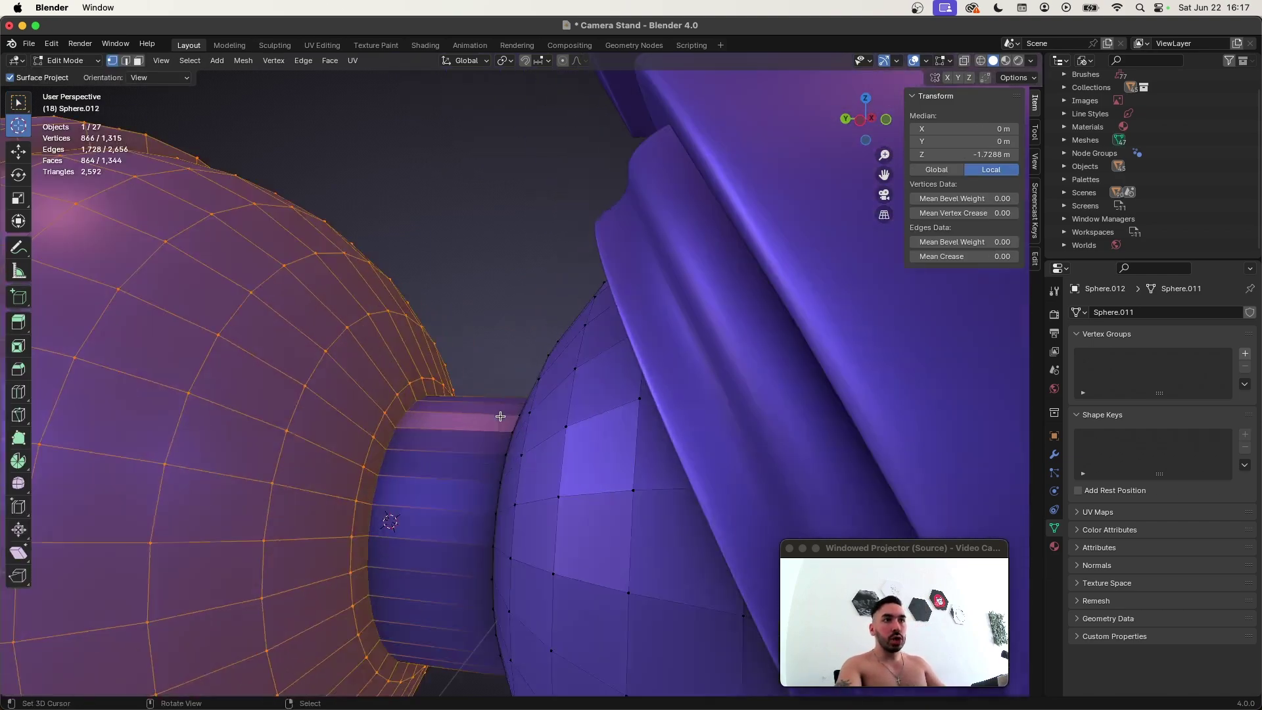
- Delete the cup's pole vertex and its surrounding vertex ring where the cup meets the neck
key(alt+a)
key(shift+z)
right_click(484, 508)
middle_drag(485, 508, 517, 509)
key(ctrl+KP_Add)
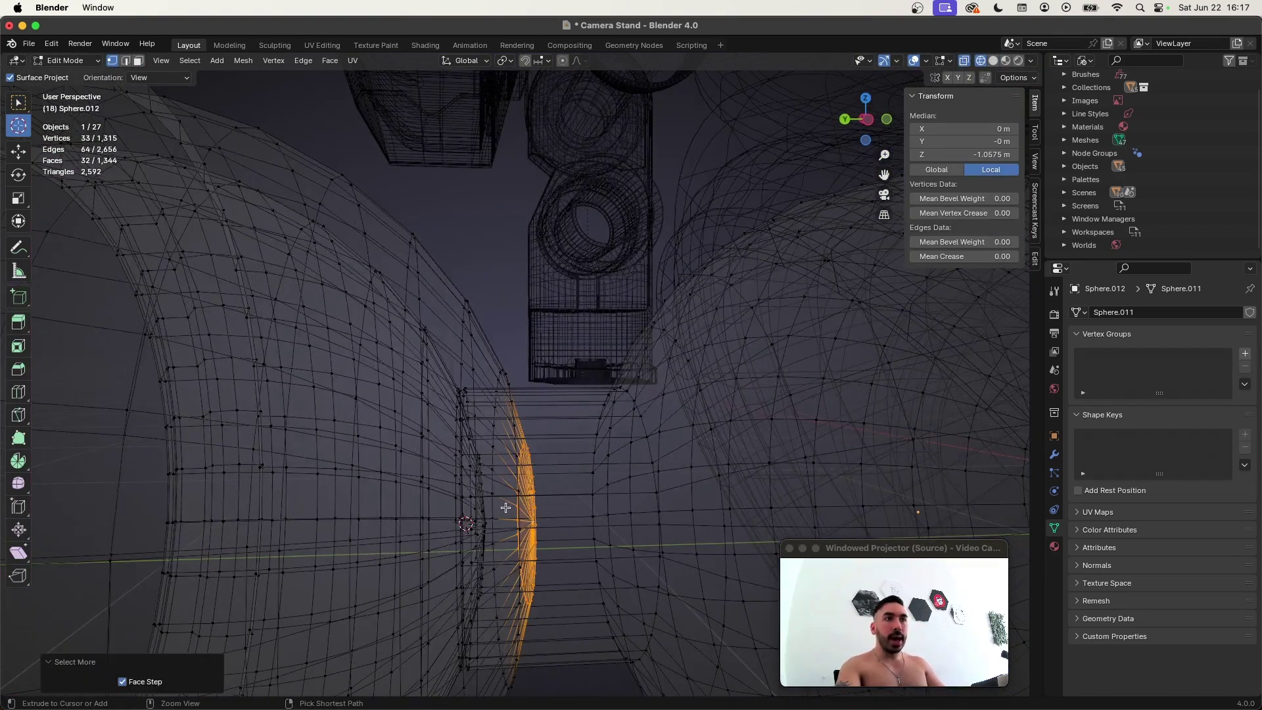
key(shift+z)
key(x)
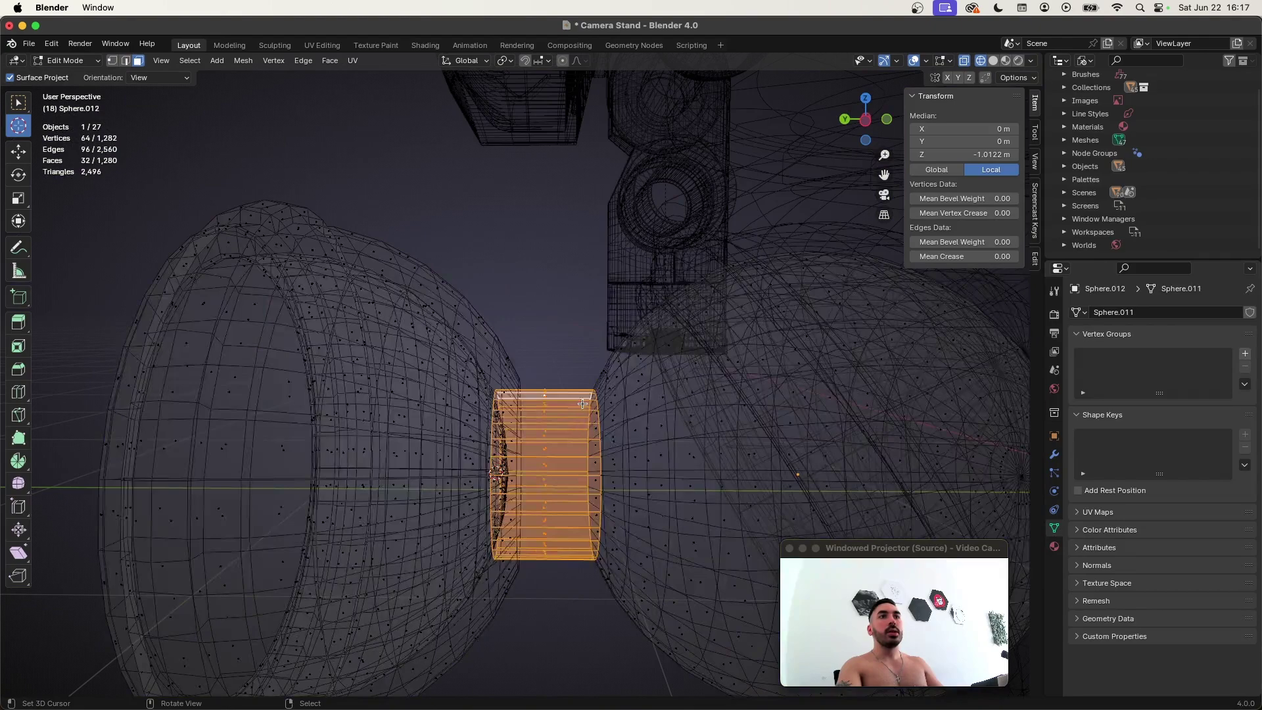
- Edge-slide the neck's cup-side edge loop toward the ball by a factor of about 0.303
scroll(631, 379, down, 3)
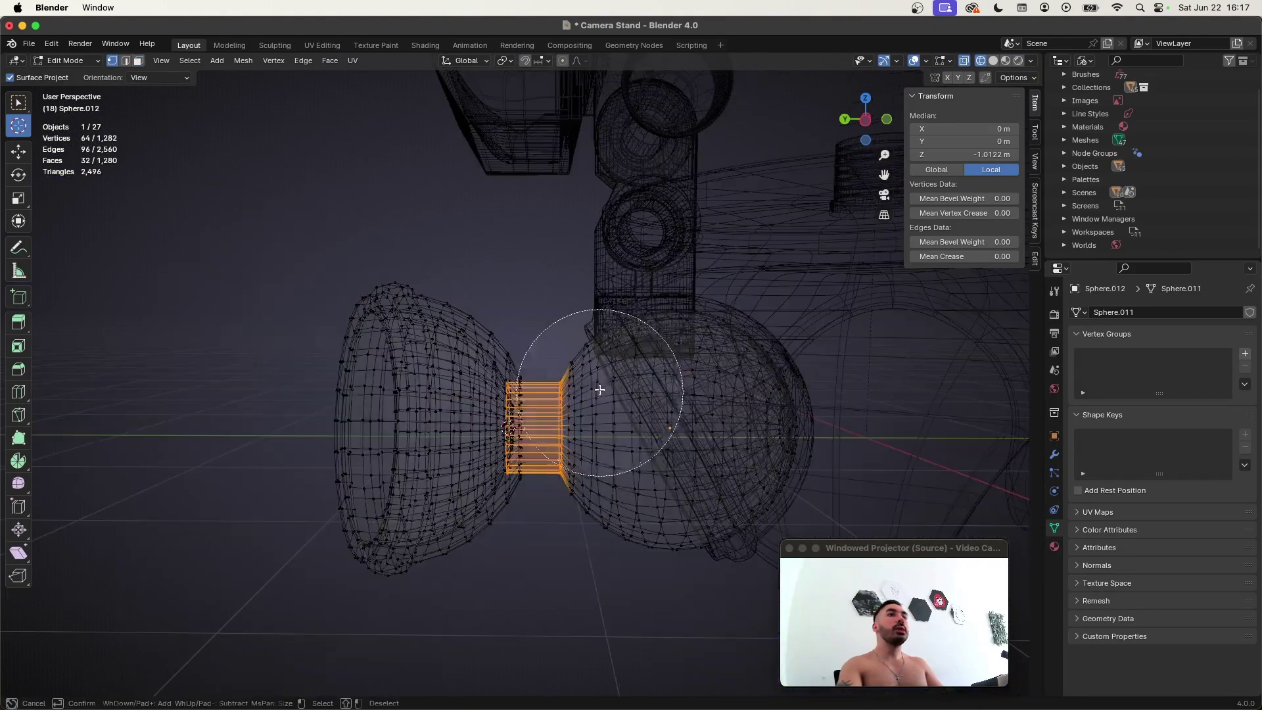
key(c)
shift+drag(647, 394, 647, 506)
key(Escape)
middle_drag(520, 400, 628, 395)
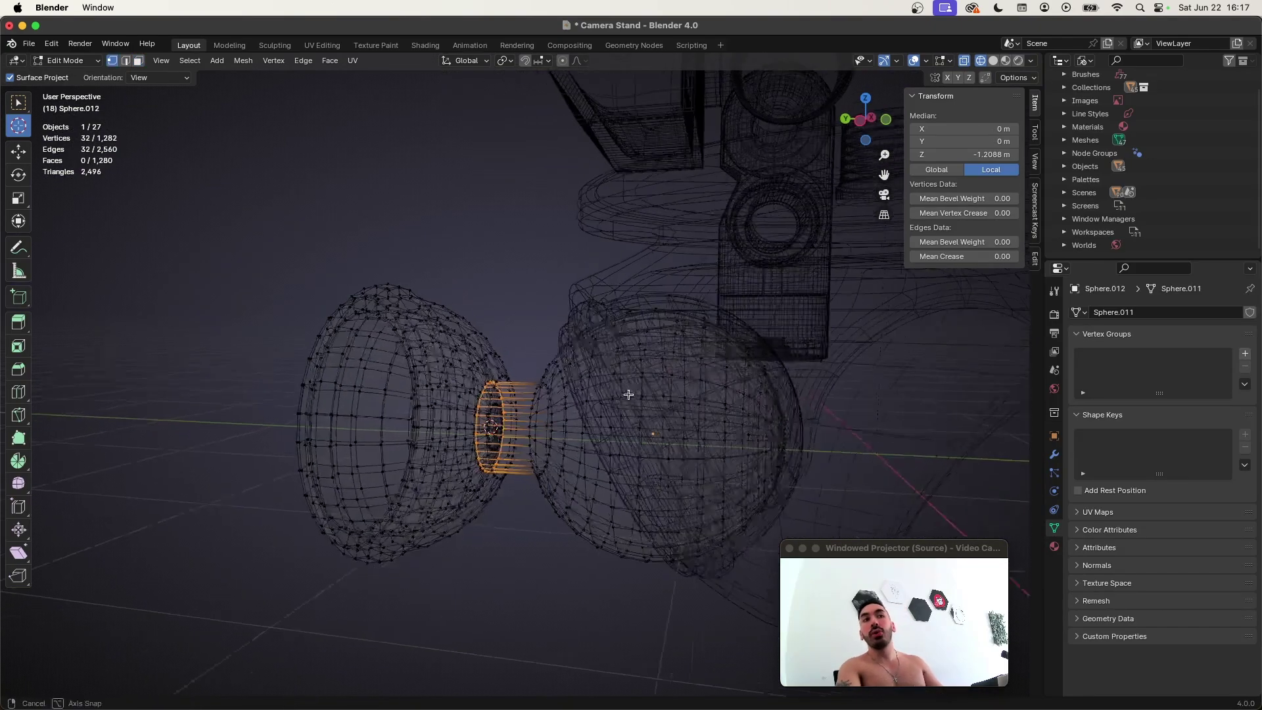
key(shift+z)
scroll(584, 430, up, 2)
key(g)
key(g)
click(595, 432)
scroll(597, 433, up, 5)
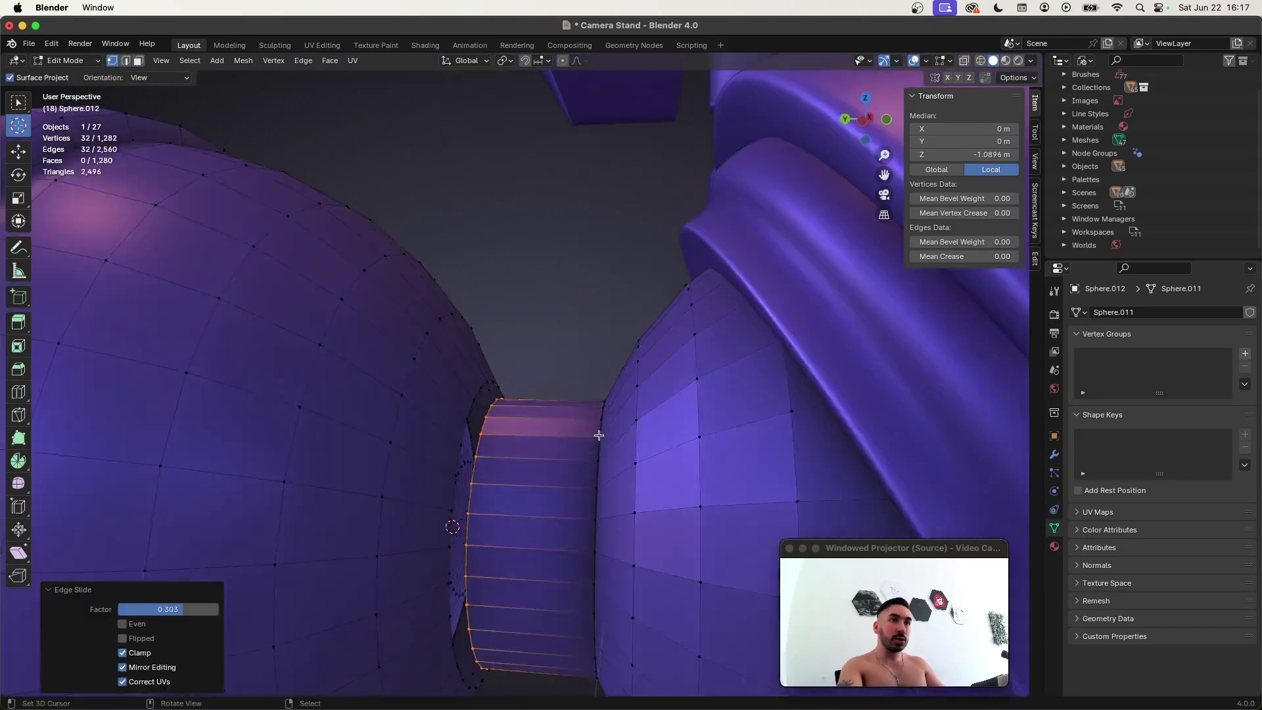
- Connect the neck to the cup's open edge and bevel the loops at both neck ends with two segments
mouse_move(597, 434)
middle_down()
mouse_move(614, 423)
mouse_move(595, 429)
middle_up()
key(2)
alt+shift+right_click(482, 414)
middle_drag(482, 414, 678, 462)
right_click(684, 369)
click(684, 368)
key(super+z)
key(ctrl+b)
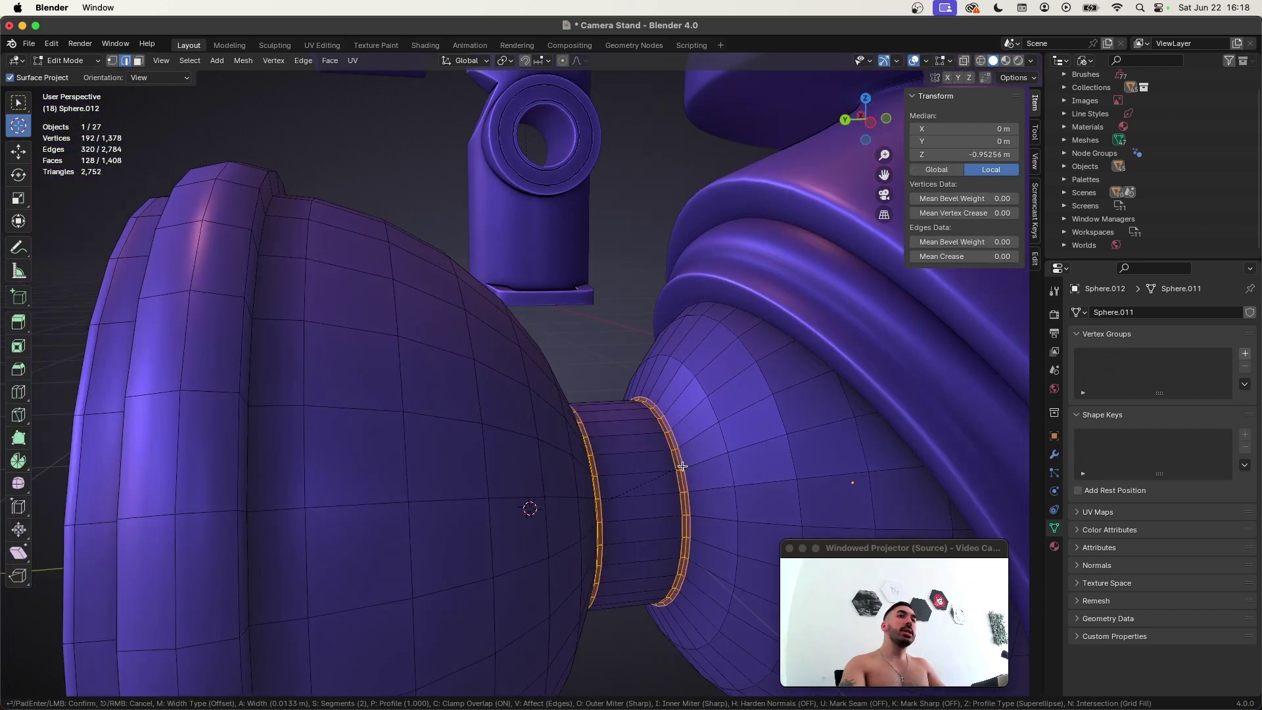
click(702, 474)
- Give the combined ball-and-cup object a level 1 subdivision with smooth shading, and save the file
key(Tab)
key(ctrl+1)
scroll(600, 459, down, 5)
scroll(518, 397, down, 3)
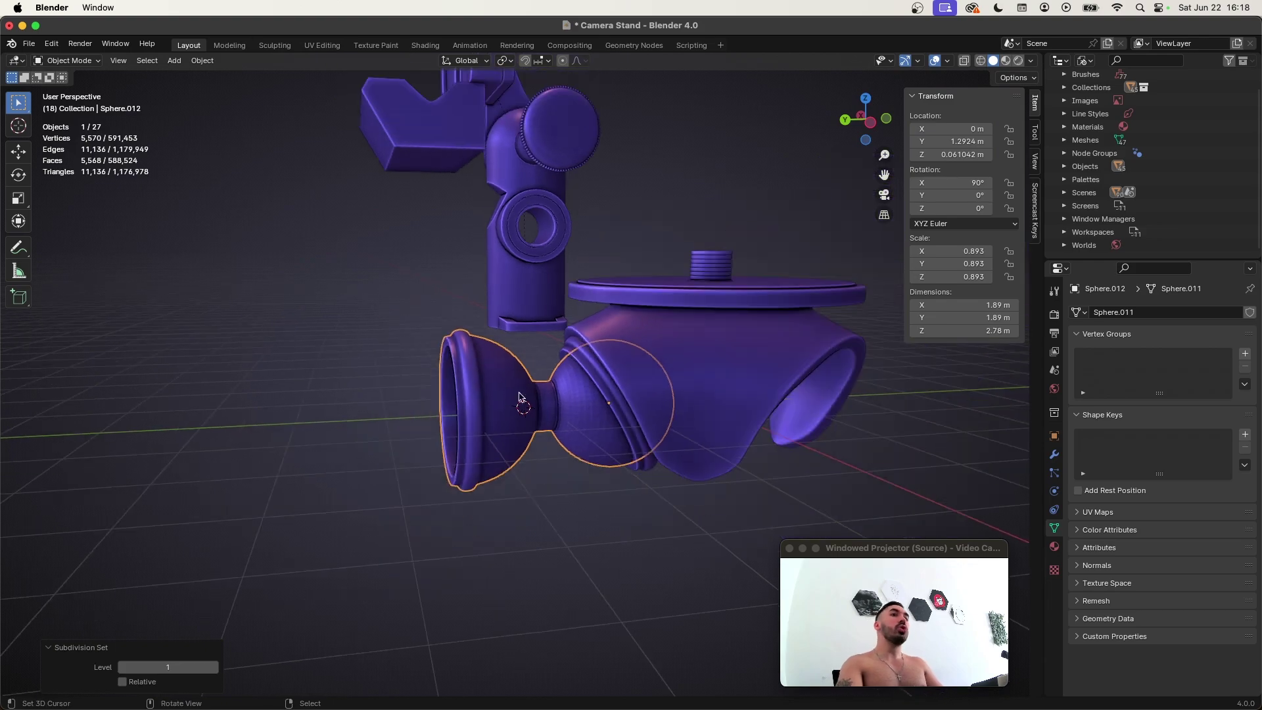
click(202, 61)
click(245, 350)
middle_drag(519, 401, 516, 446)
key(super+s)
- In Edit Mode, bevel the two edge loops on either side of the cup's raised rim into narrow strips
key(alt+a)
click(516, 446)
scroll(516, 446, up, 5)
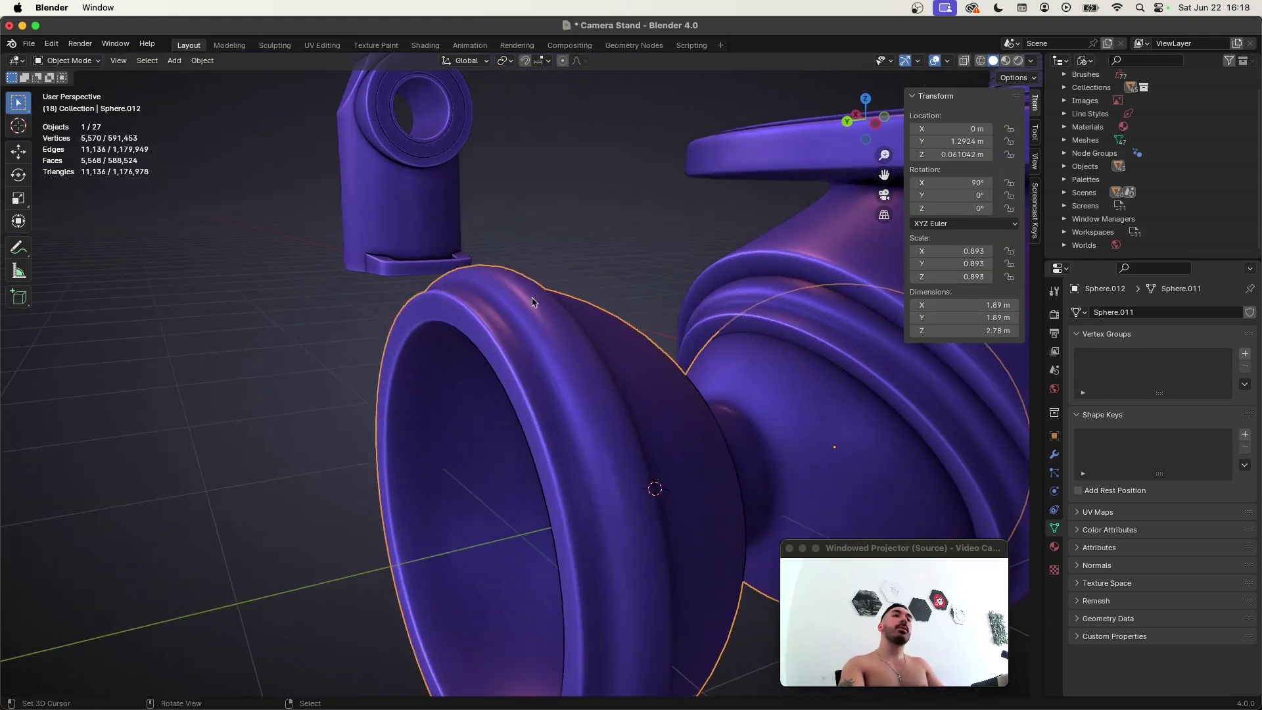
scroll(587, 446, down, 3)
scroll(576, 435, up, 3)
key(Tab)
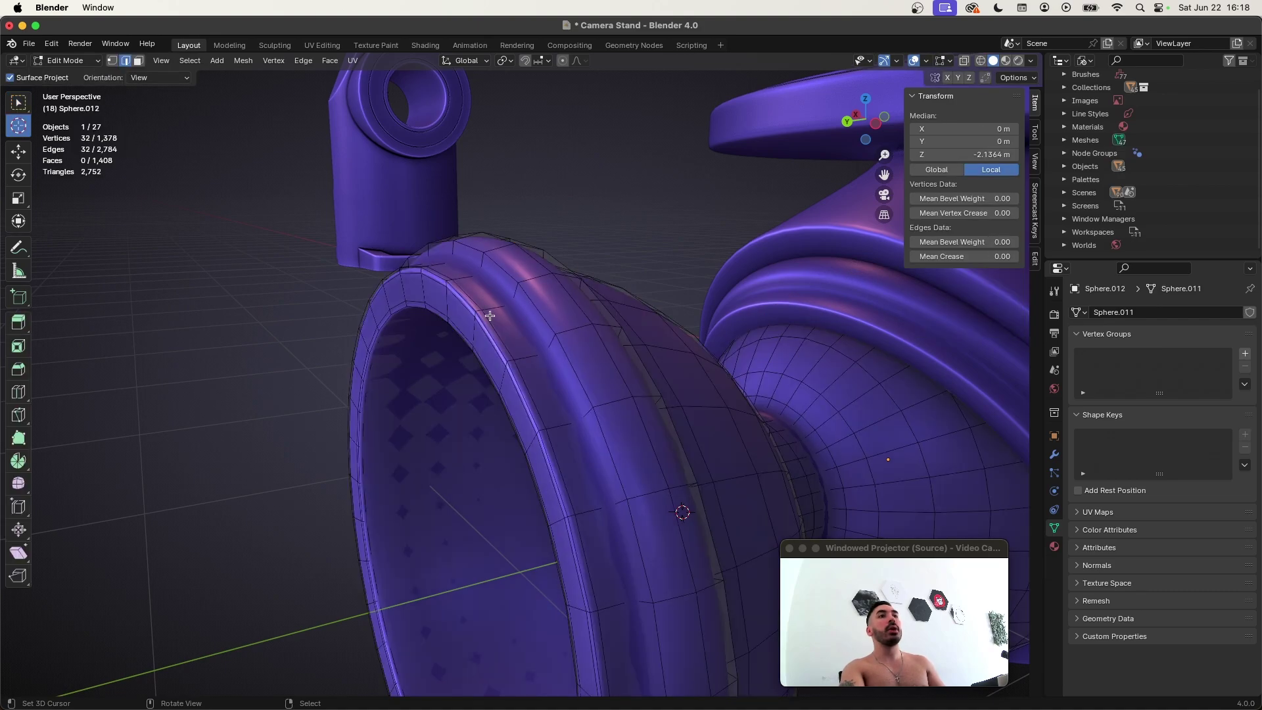
key(shift+z)
middle_drag(522, 319, 422, 324)
key(shift+z)
alt+shift+right_click(352, 281)
key(shift+z)
middle_drag(352, 282, 597, 369)
key(shift+z)
key(alt+z)
key(ctrl+b)
click(614, 362)
- Extrude the two narrow strips in place, shrink them along their normals into grooves, and delete their faces
key(e)
right_click(595, 371)
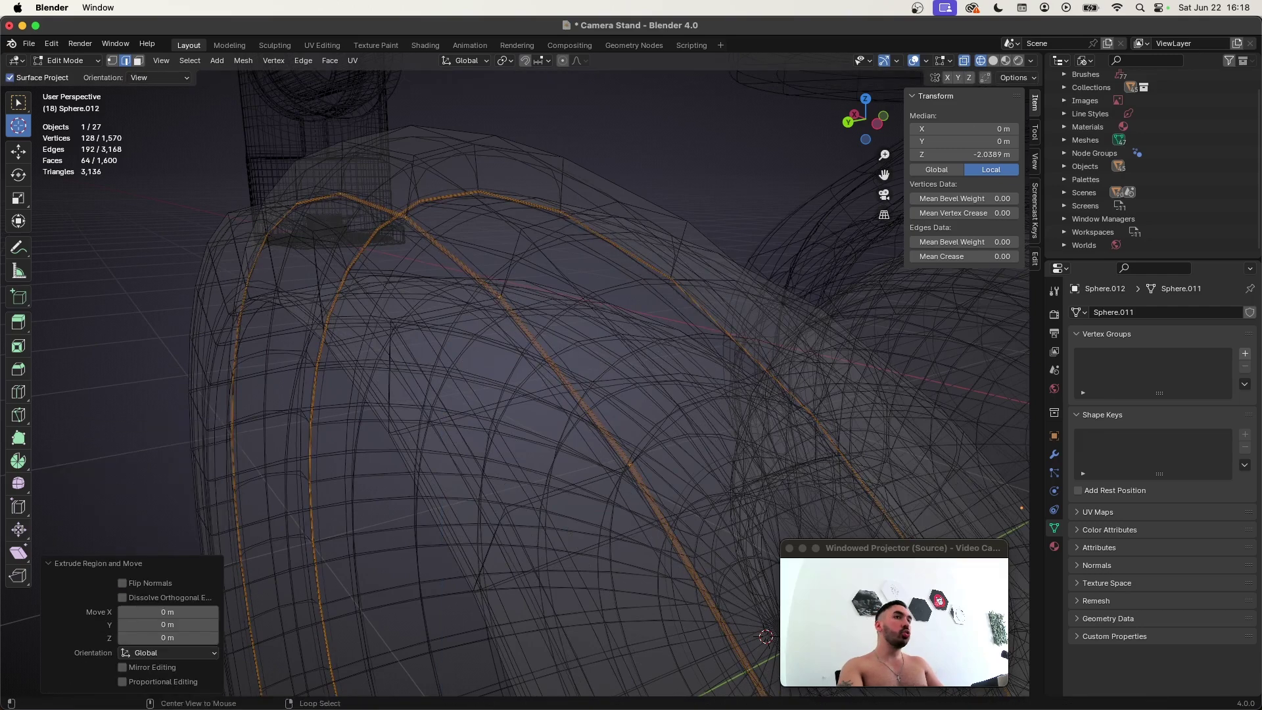
key(alt+s)
click(681, 358)
key(x)
click(664, 380)
key(shift+z)
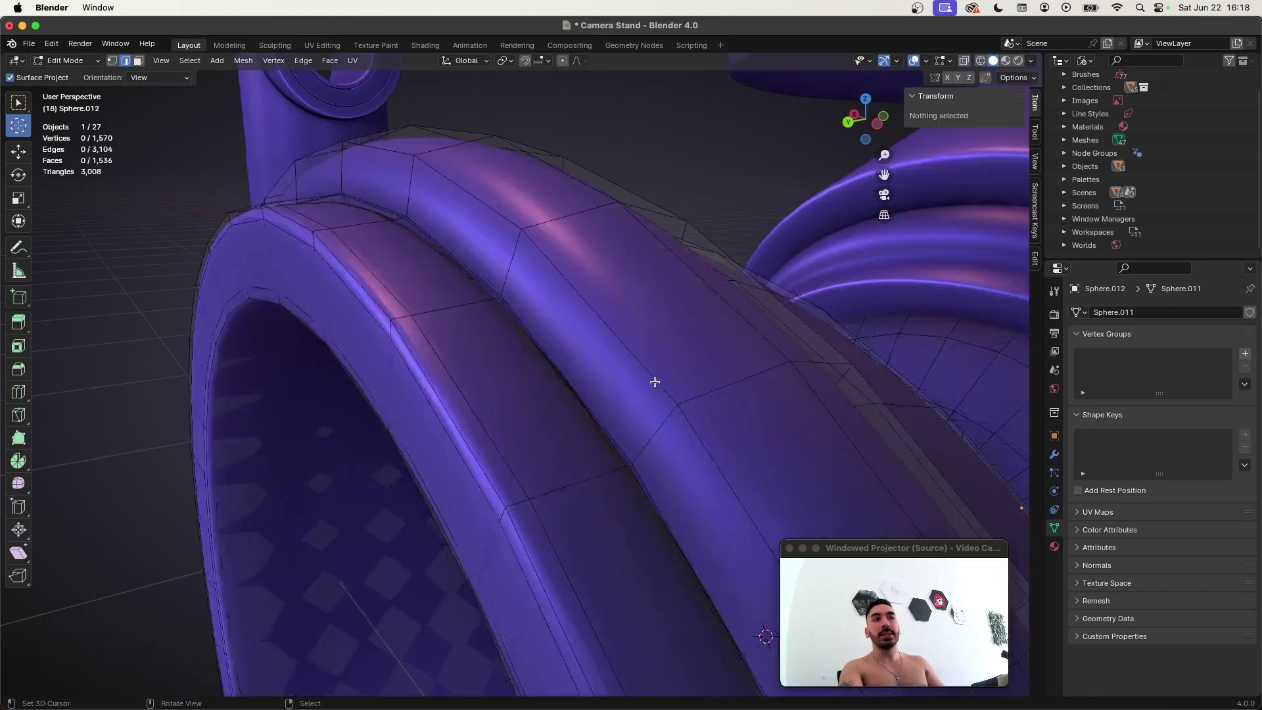
key(Tab)
scroll(656, 383, down, 4)
middle_drag(656, 384, 573, 355)
scroll(573, 355, up, 2)
scroll(588, 362, down, 5)
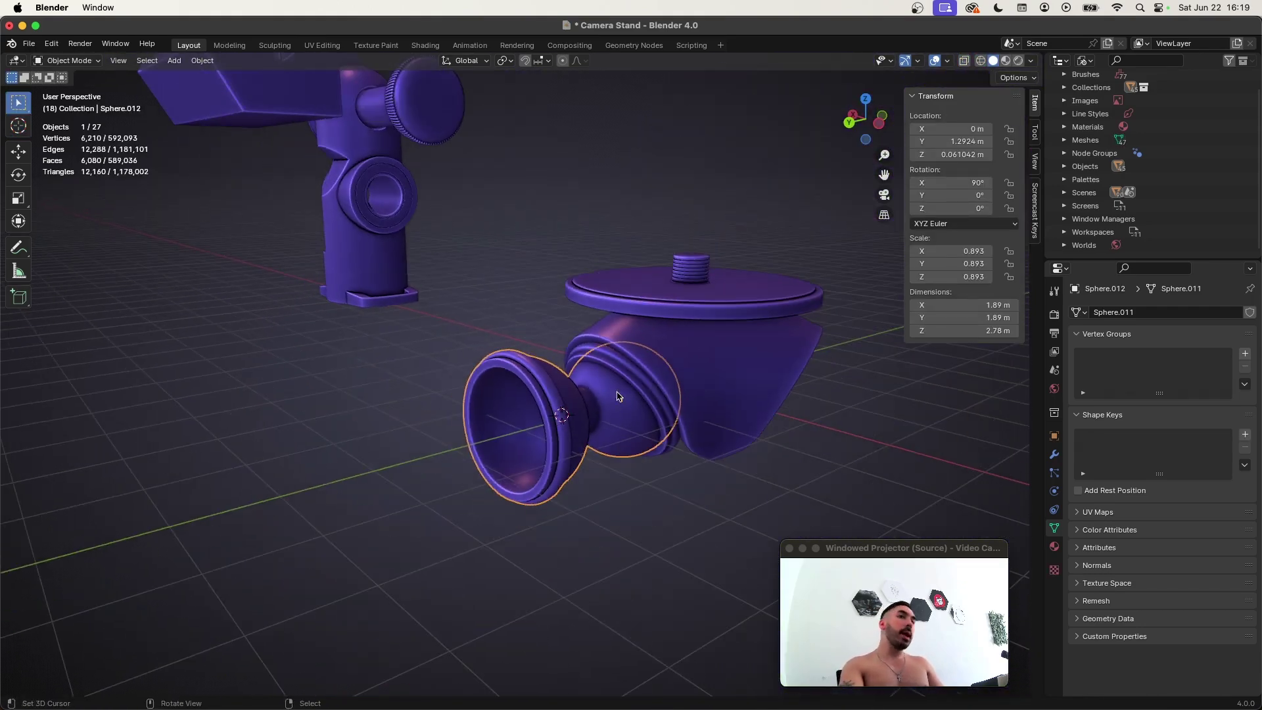
- Snap the 3D cursor to the centre of the edge loop around the cup's raised rim
scroll(513, 403, down, 3)
middle_drag(657, 489, 600, 471)
scroll(600, 470, up, 3)
key(shift+s)
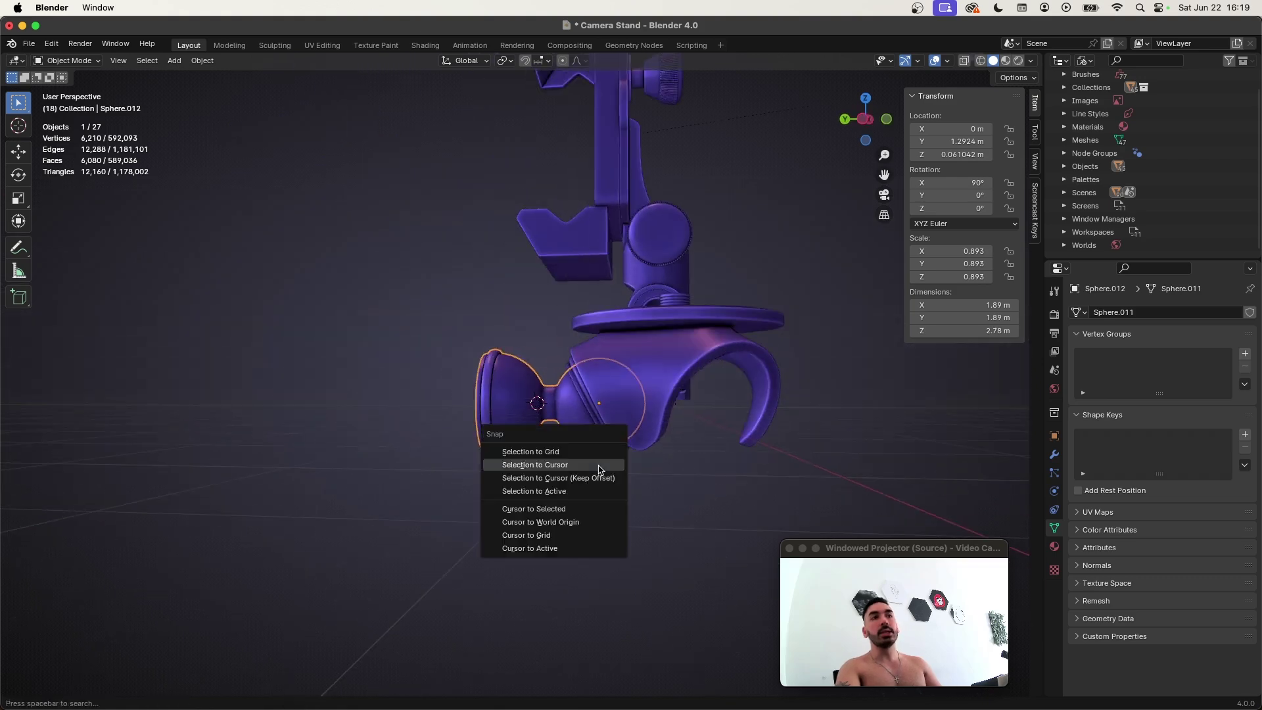
key(Tab)
scroll(445, 330, up, 7)
alt+right_click(394, 321)
scroll(526, 381, down, 3)
middle_drag(599, 410, 623, 492)
key(shift+s)
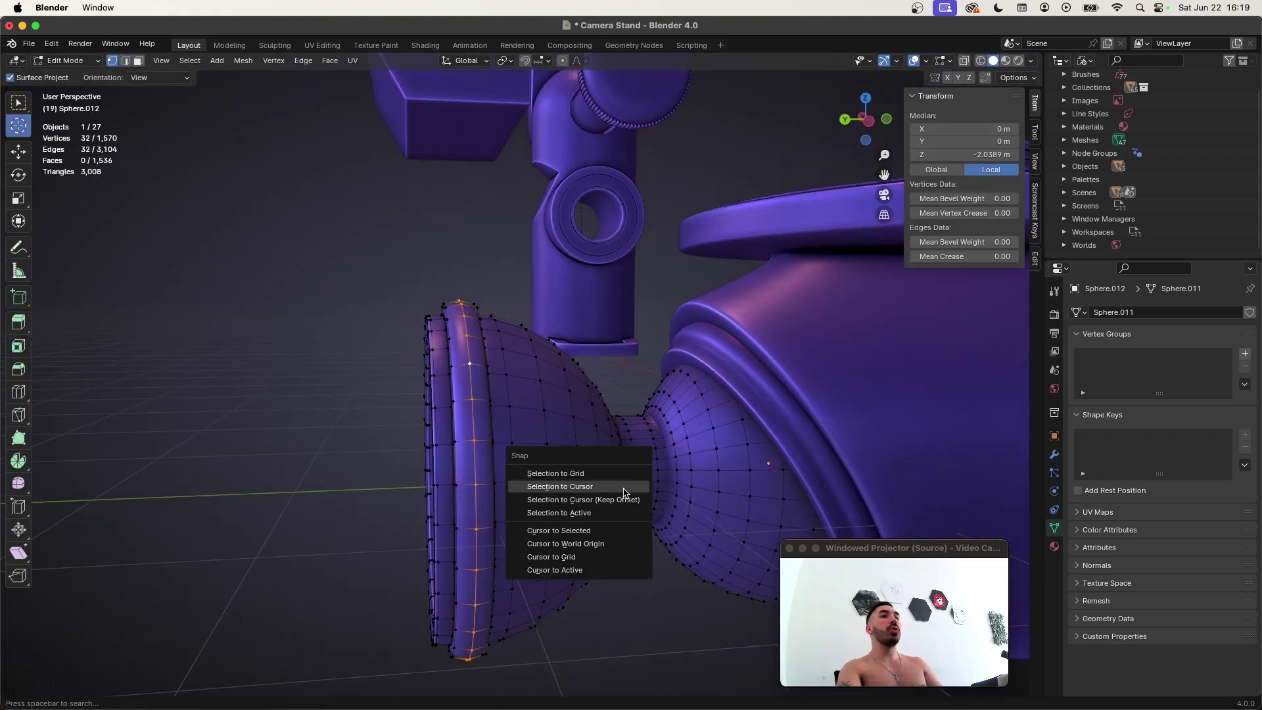
click(618, 534)
scroll(605, 519, down, 5)
mouse_move(559, 450)
middle_down()
mouse_move(582, 468)
mouse_move(568, 458)
middle_up()
key(Tab)
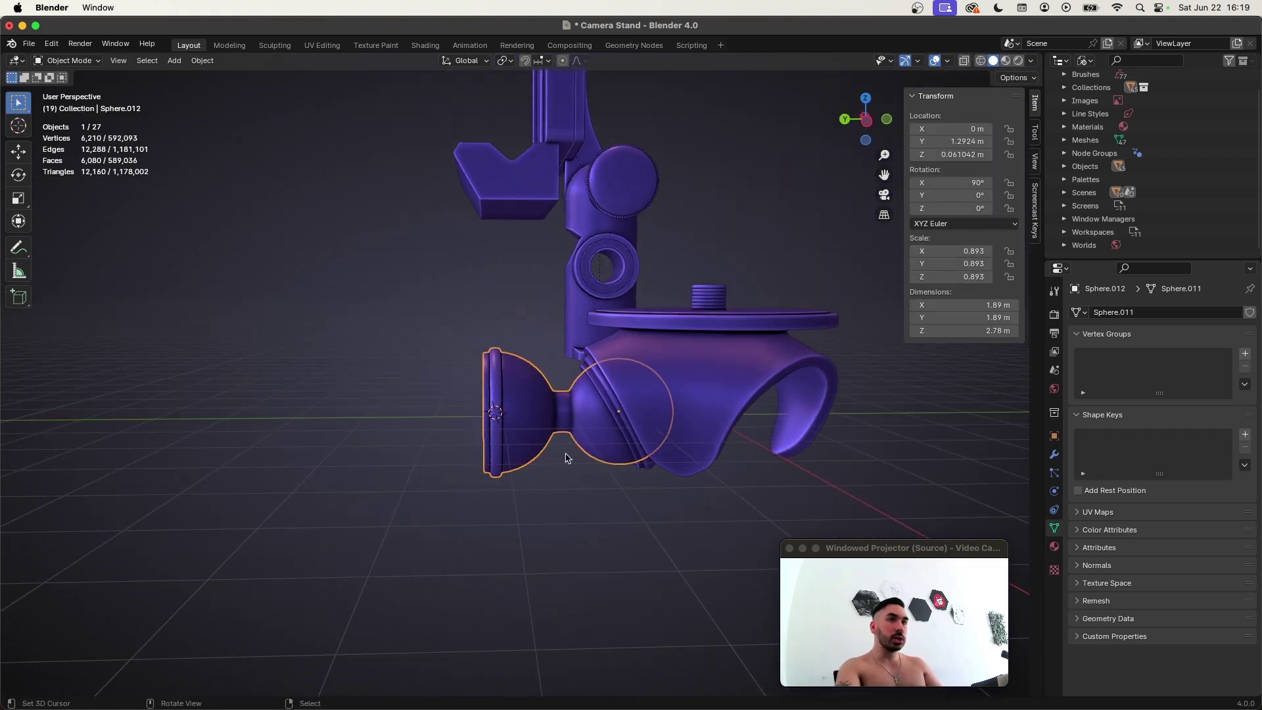
- Duplicate the ball-and-cup segment and snap the copy to the 3D cursor so its ball sits in the cup
key(shift+d)
key(Escape)
key(g)
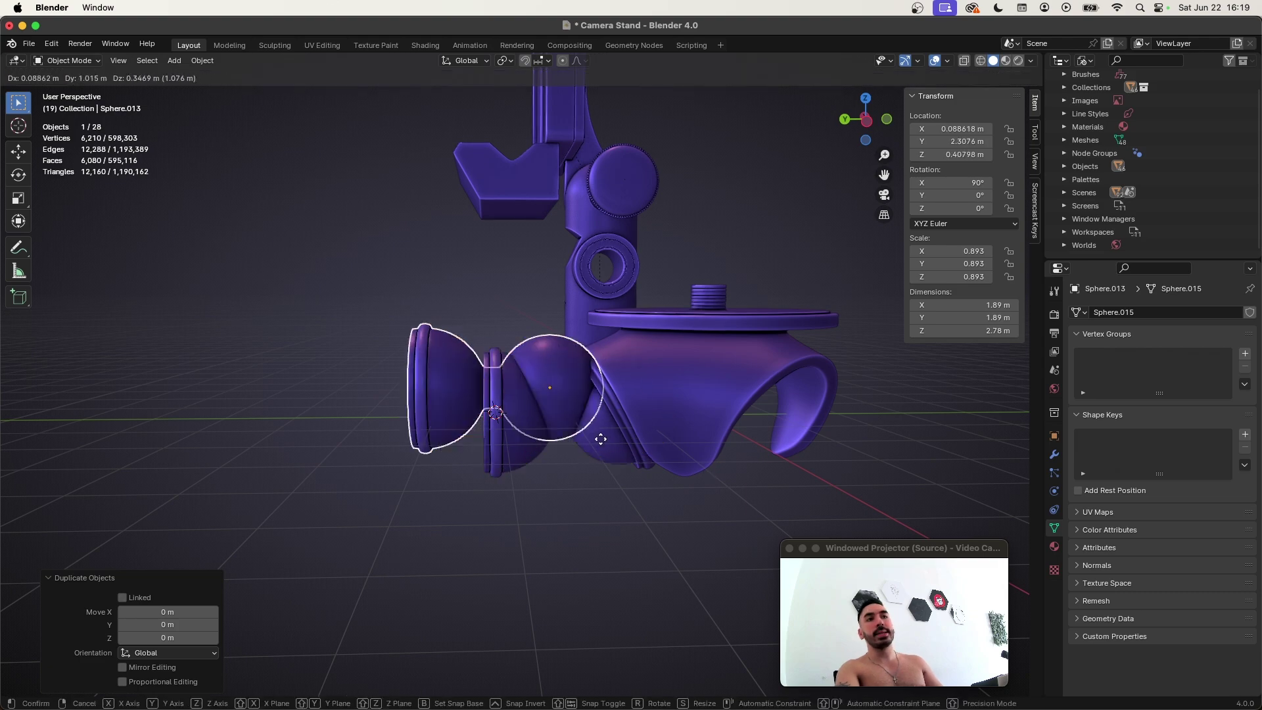
key(Escape)
key(shift+s)
click(599, 399)
- Keep duplicating ball-and-cup segments along Y, snapping each ball into the preceding cup, until the leg has nine segments
middle_drag(585, 408, 500, 451)
scroll(561, 438, up, 4)
key(alt+a)
right_click(494, 437)
scroll(496, 437, down, 2)
scroll(501, 451, down, 3)
shift+right_click(501, 453)
scroll(555, 451, down, 3)
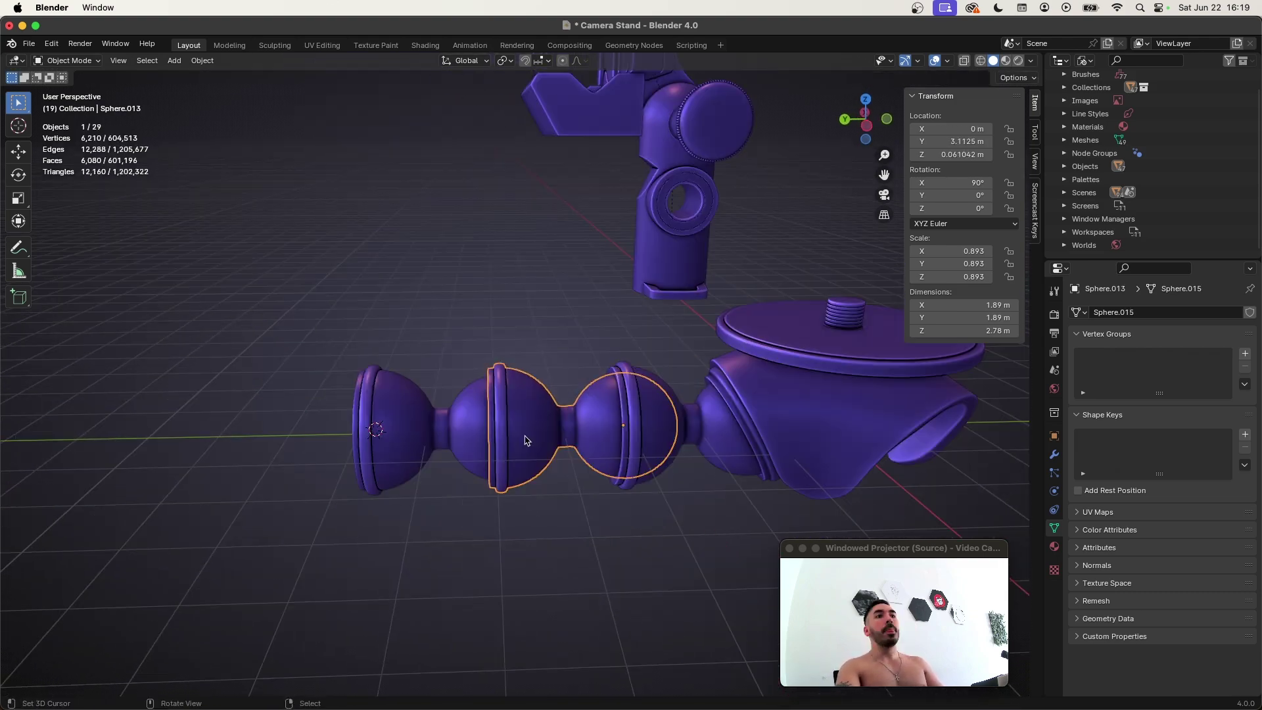
key(shift+d)
key(Escape)
key(shift+s)
click(493, 400)
key(alt+a)
scroll(446, 444, down, 4)
middle_drag(446, 445, 460, 422)
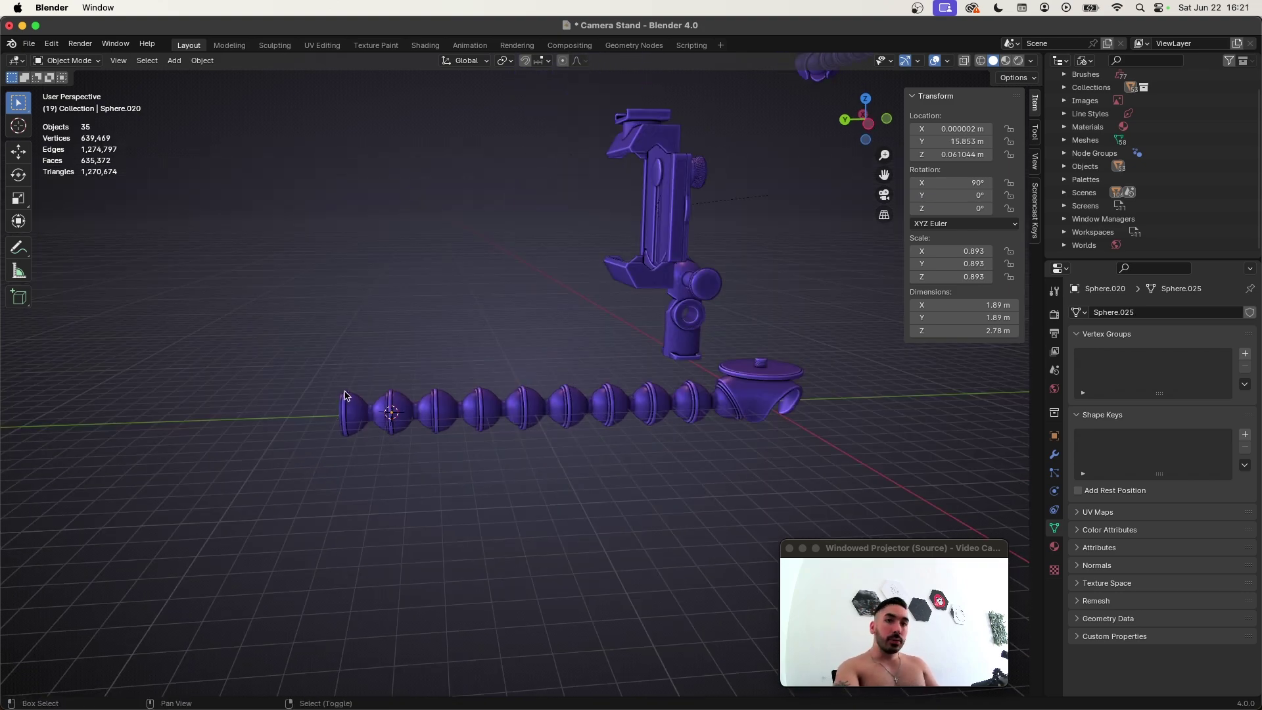
- Select the inner surface of the last segment's open cup and delete it
scroll(532, 389, up, 10)
shift+middle_drag(346, 395, 516, 368)
key(Tab)
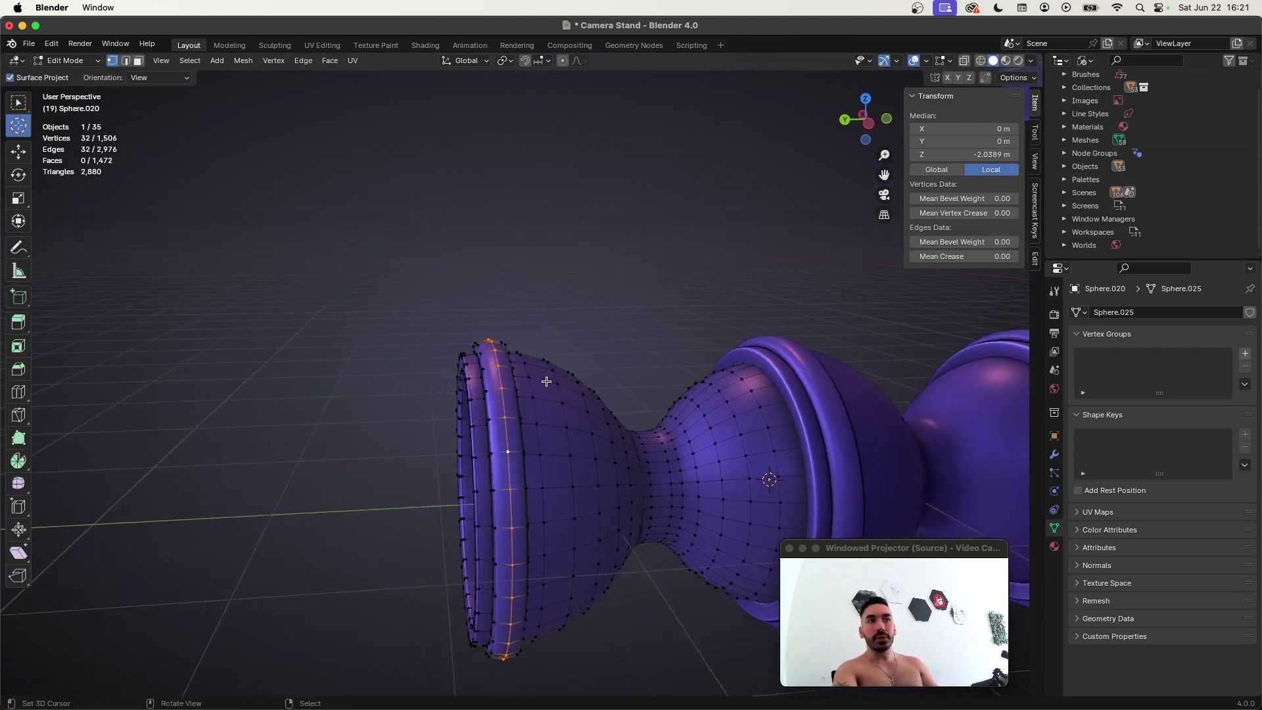
scroll(546, 382, down, 3)
key(Tab)
scroll(535, 394, down, 4)
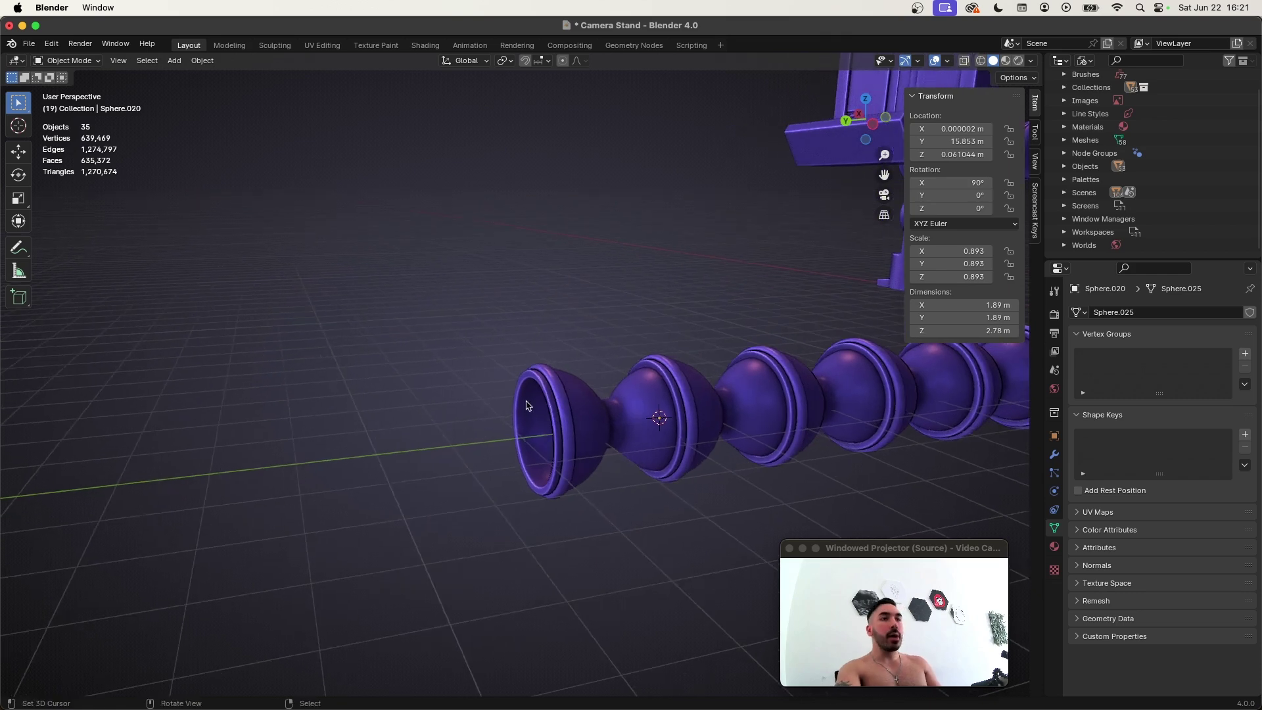
key(Tab)
scroll(566, 408, up, 2)
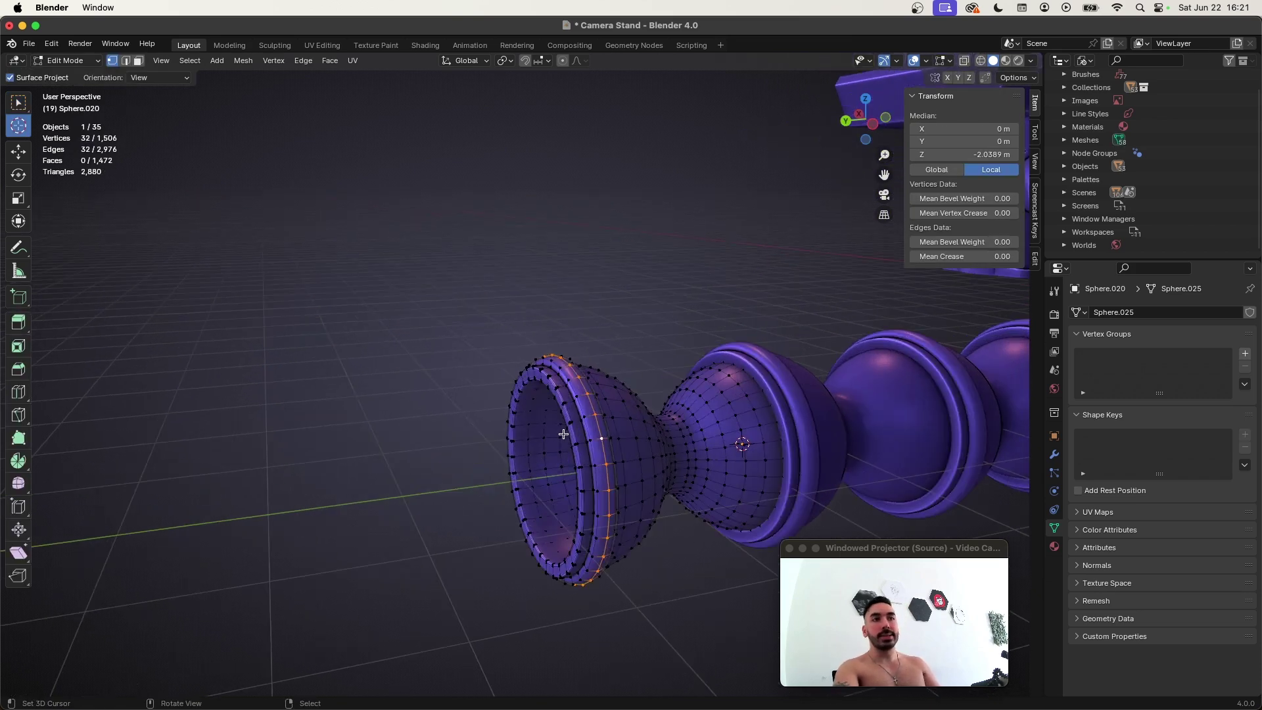
key(3)
middle_drag(563, 433, 664, 429)
alt+click(674, 428)
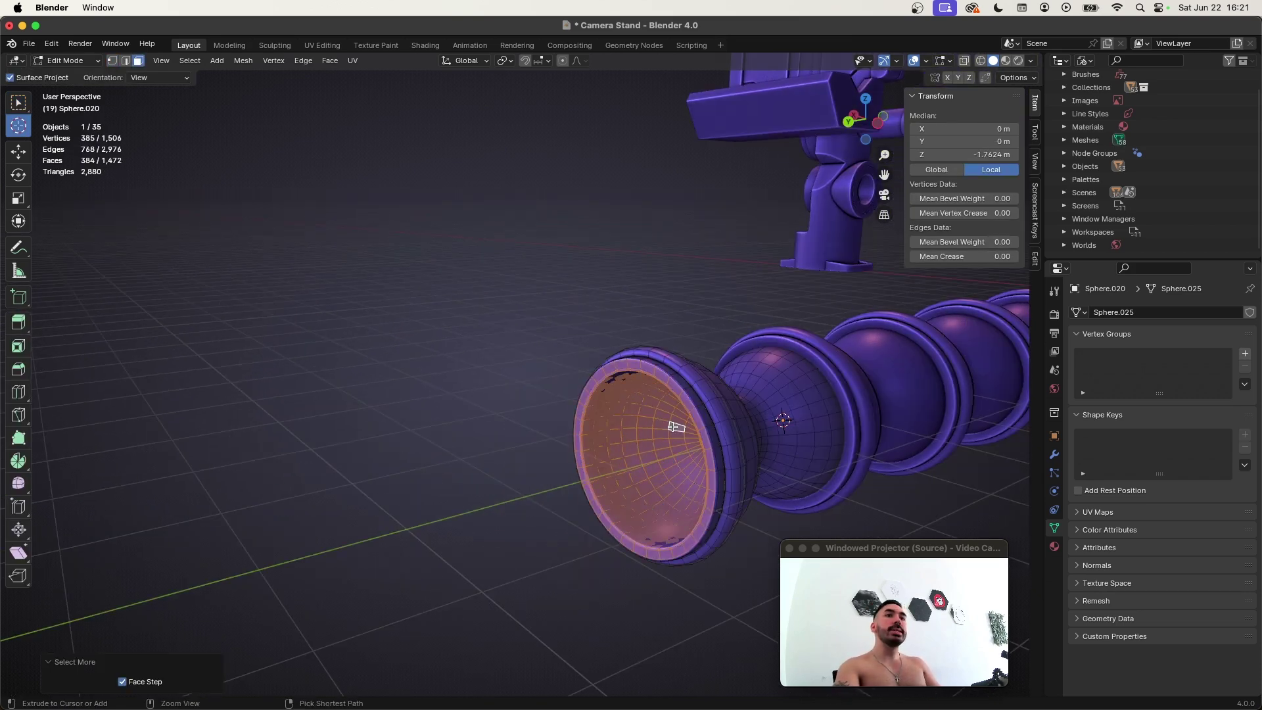
- Snap the 3D cursor to the centre of the end cup's selected rim loop
key(shift+s)
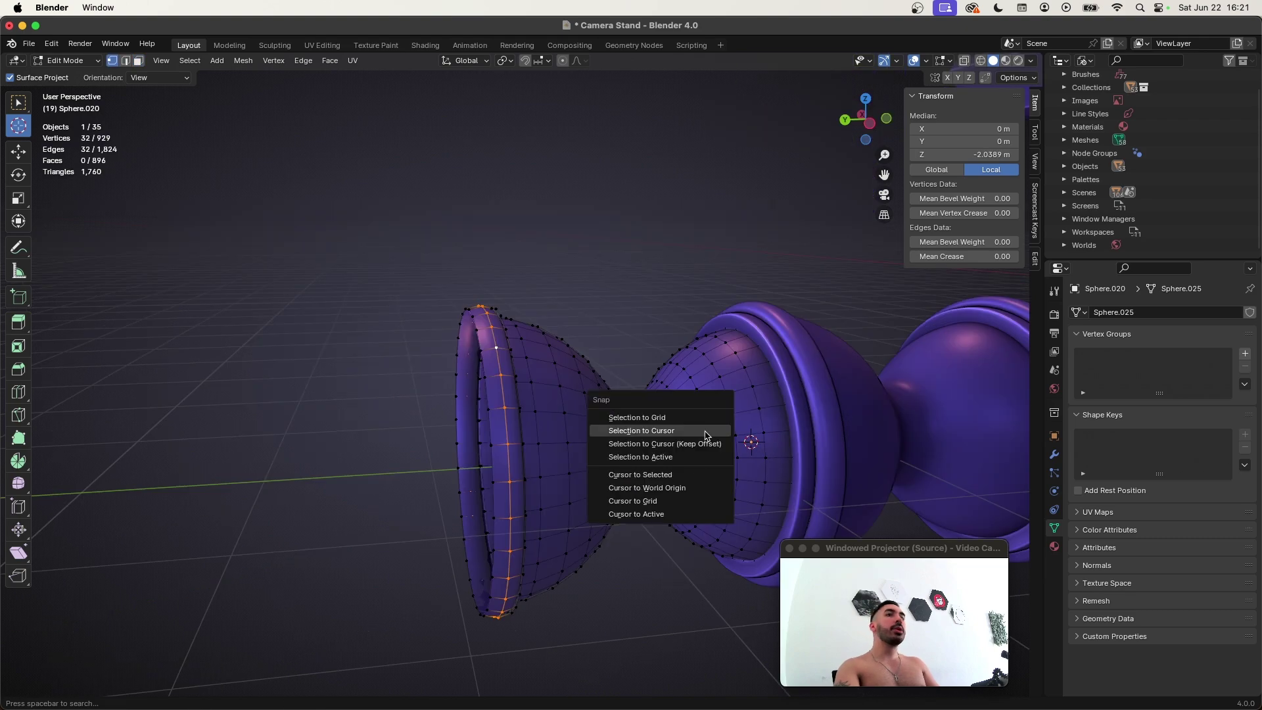
click(686, 474)
middle_drag(686, 474, 584, 381)
- Add a UV sphere at the 3D cursor and rotate its mesh 90° about X
key(Tab)
key(shift+a)
mouse_move(584, 382)
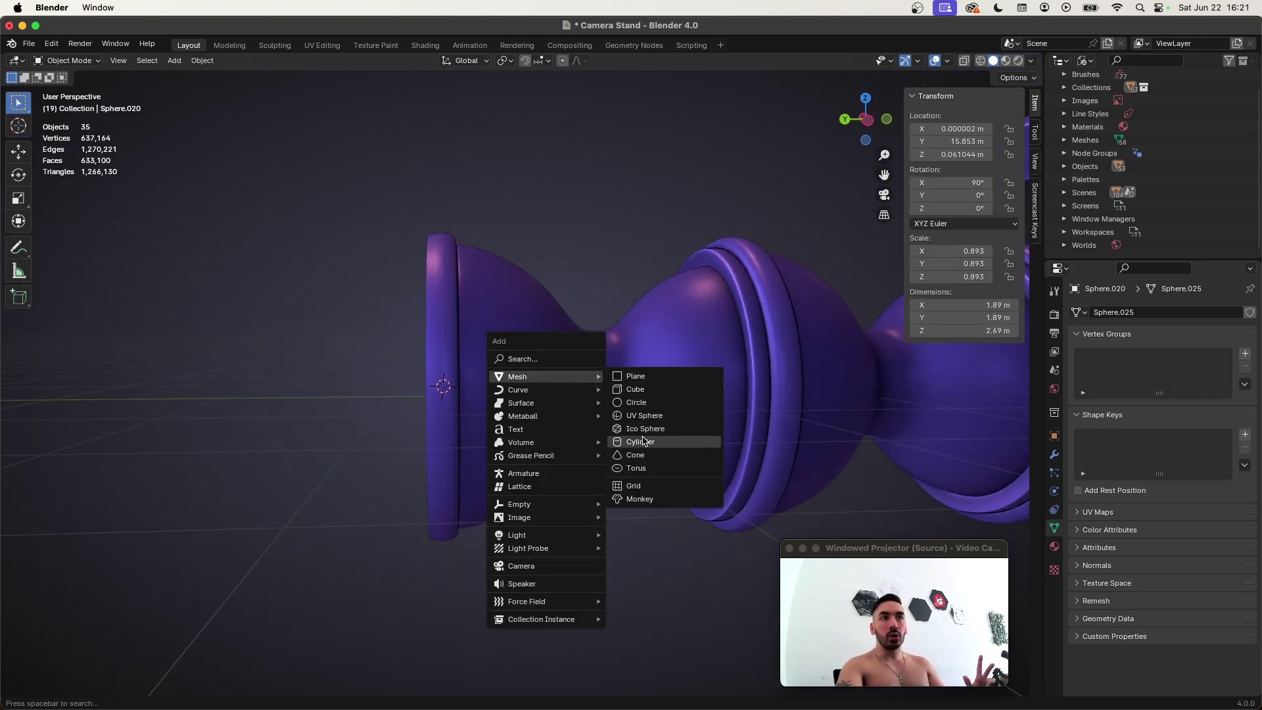
click(643, 417)
text(r)
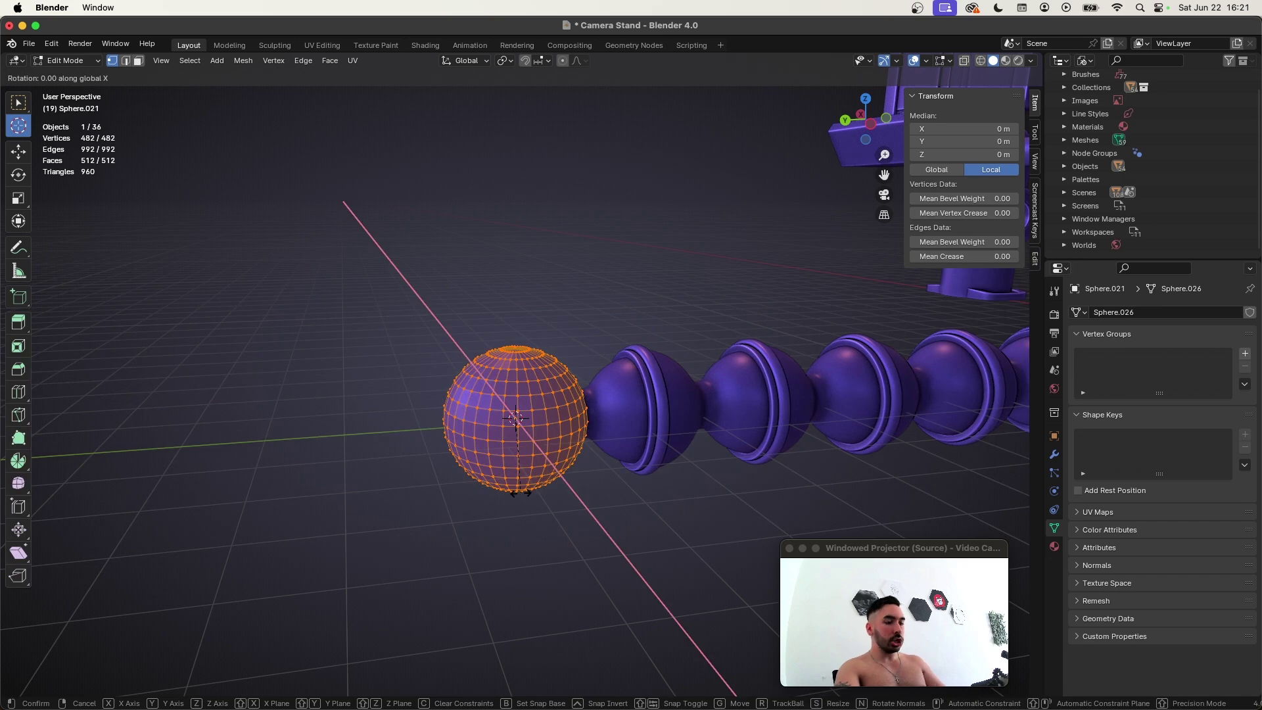
text(90)
key(Return)
scroll(631, 536, up, 5)
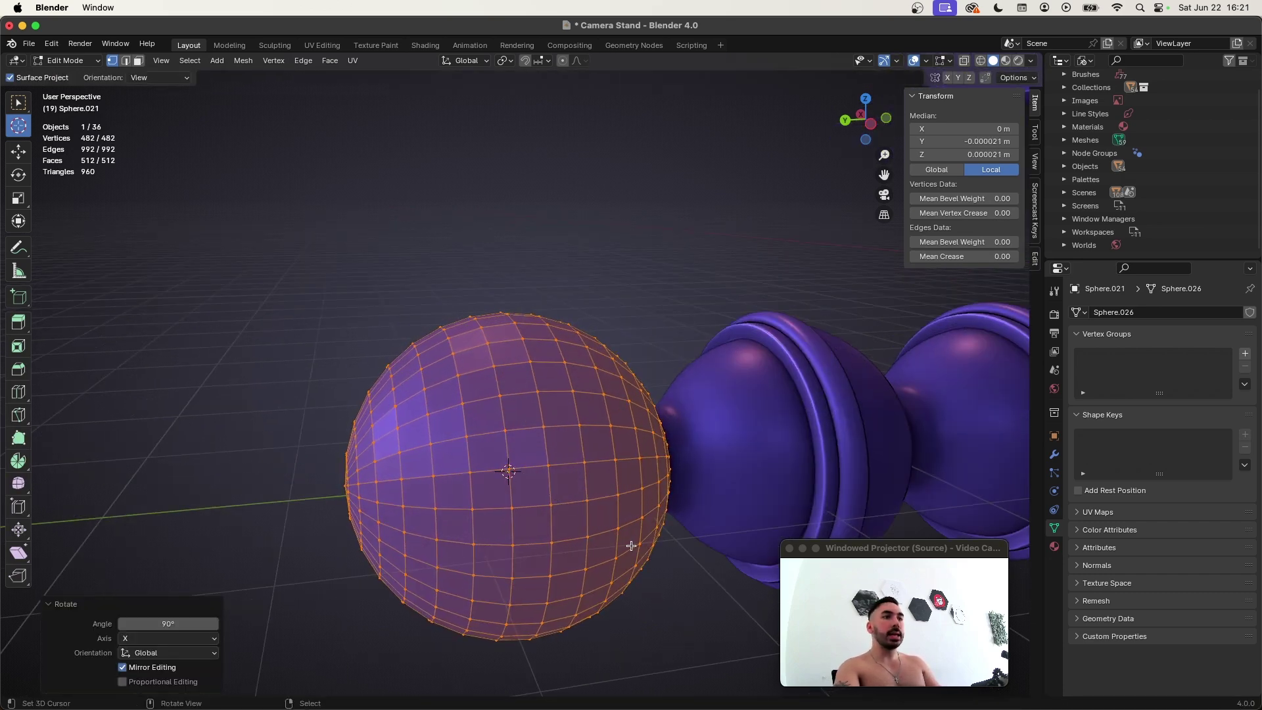
- Scale the sphere to about 1.9 m across and delete the half that faces the neck
key(s)
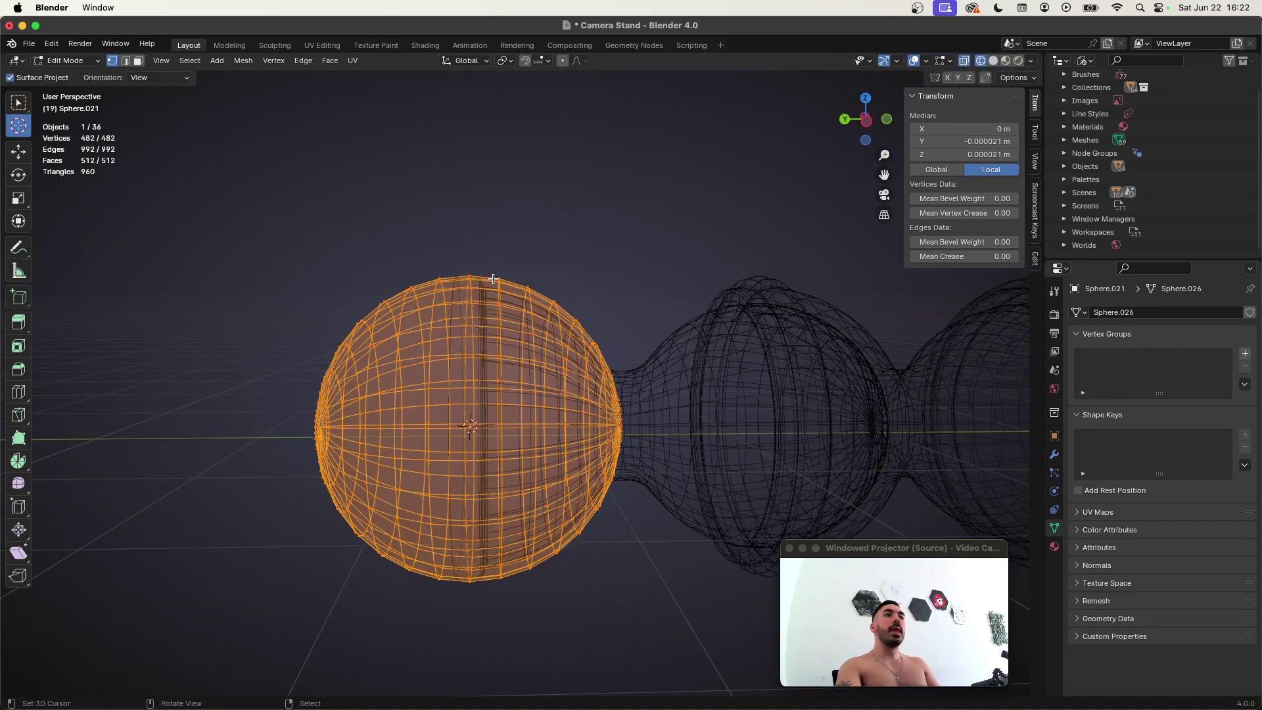
key(alt+a)
key(b)
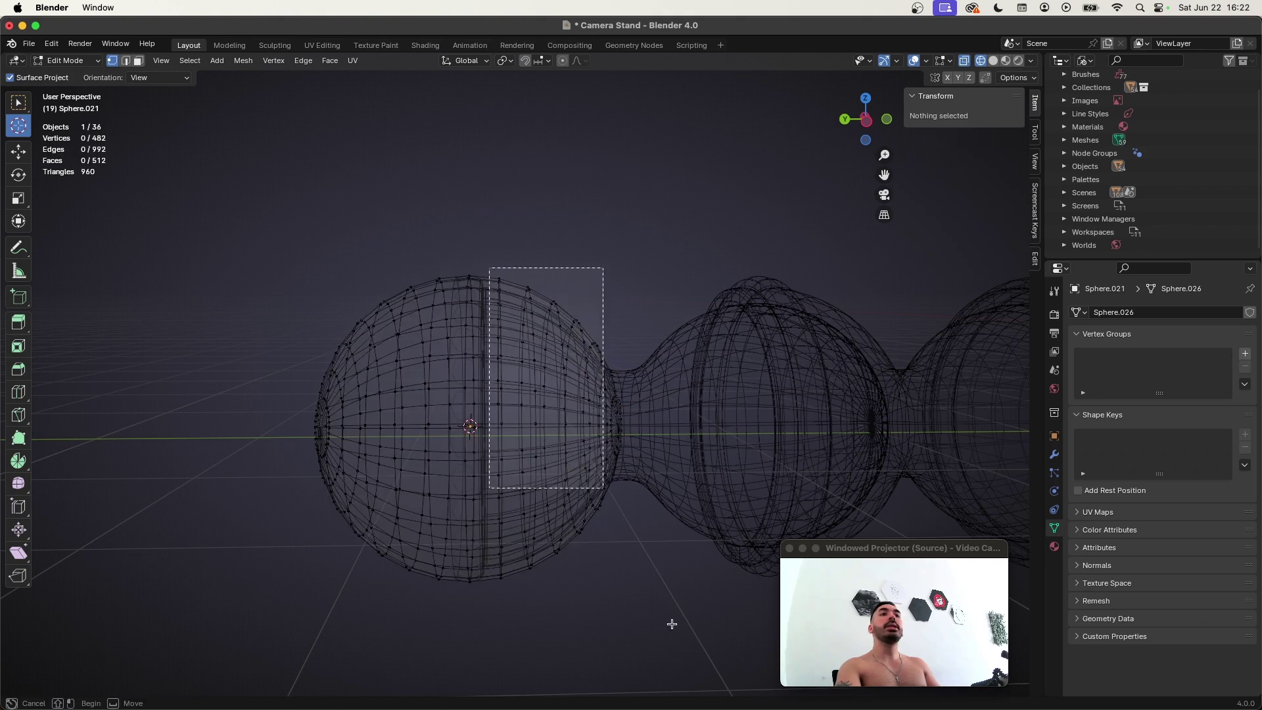
drag(603, 488, 704, 657)
key(x)
click(631, 366)
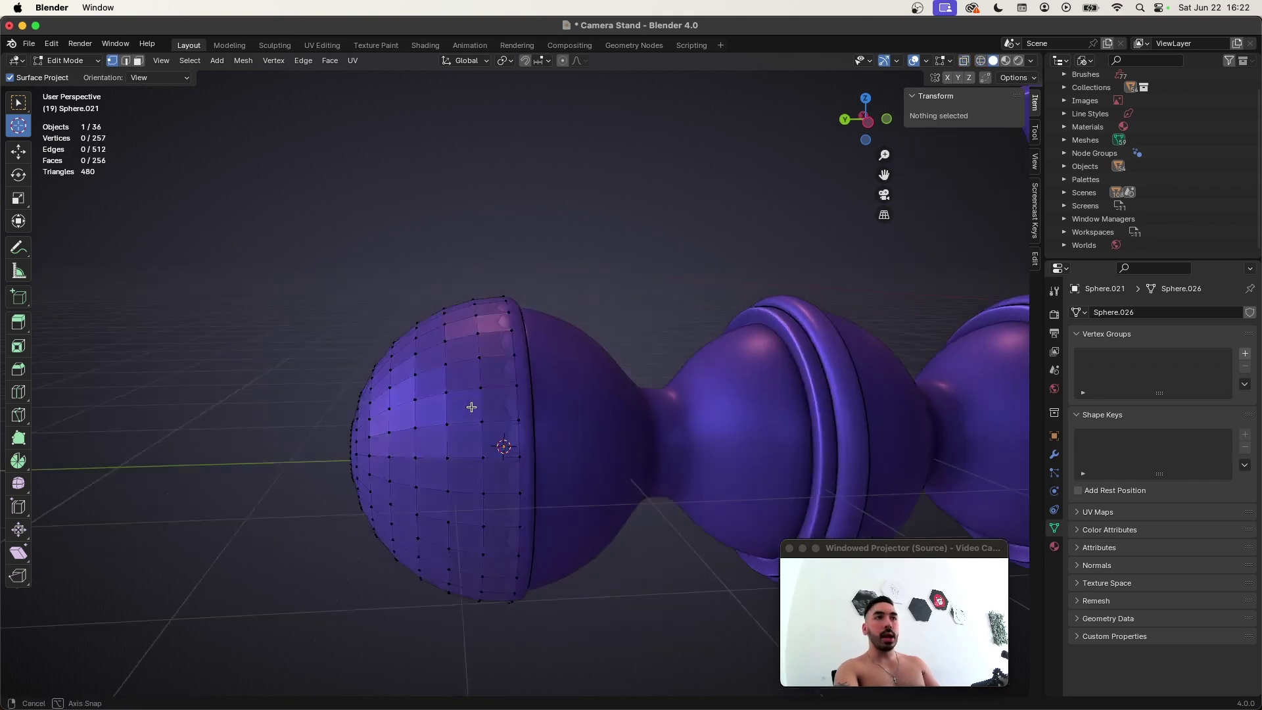
- Join the hemisphere to the last leg segment and enter Edit Mode on the combined mesh
click(538, 362)
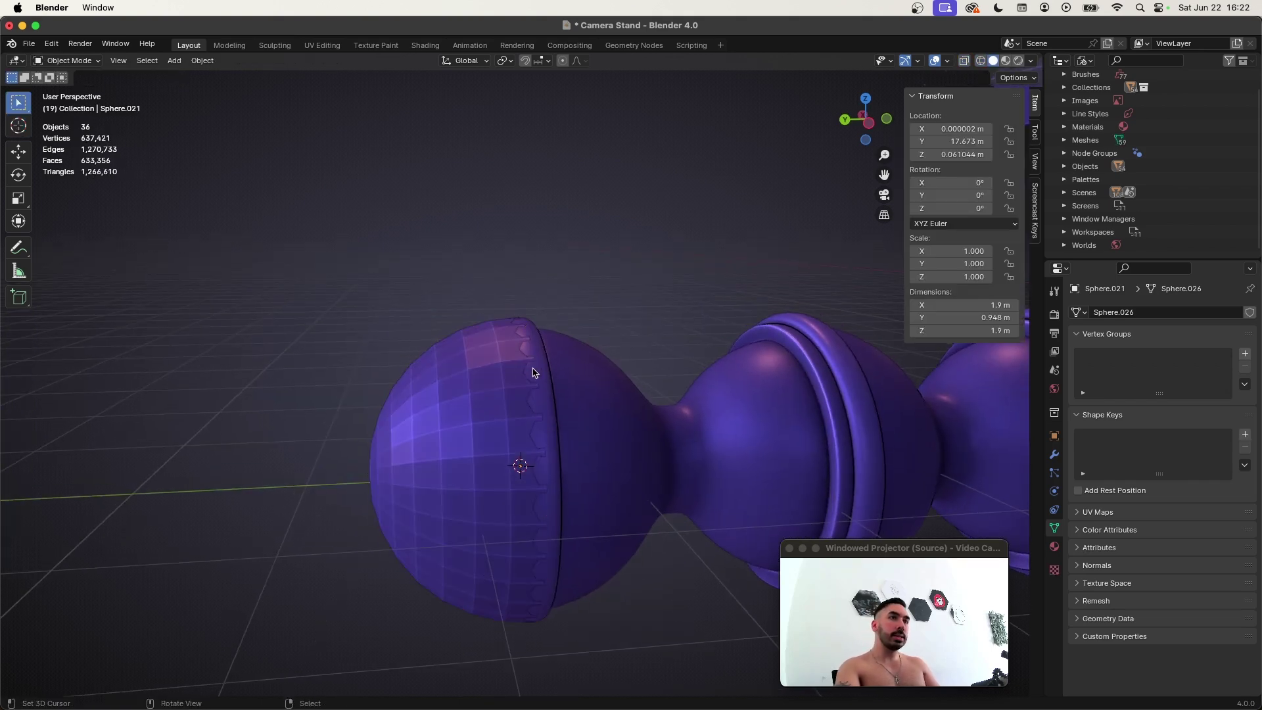
click(534, 373)
shift+click(573, 374)
key(ctrl+j)
key(Tab)
- Delete the ring of faces at the hemisphere's base and bridge its open edge loop to the cup's rim
scroll(572, 368, up, 4)
key(x)
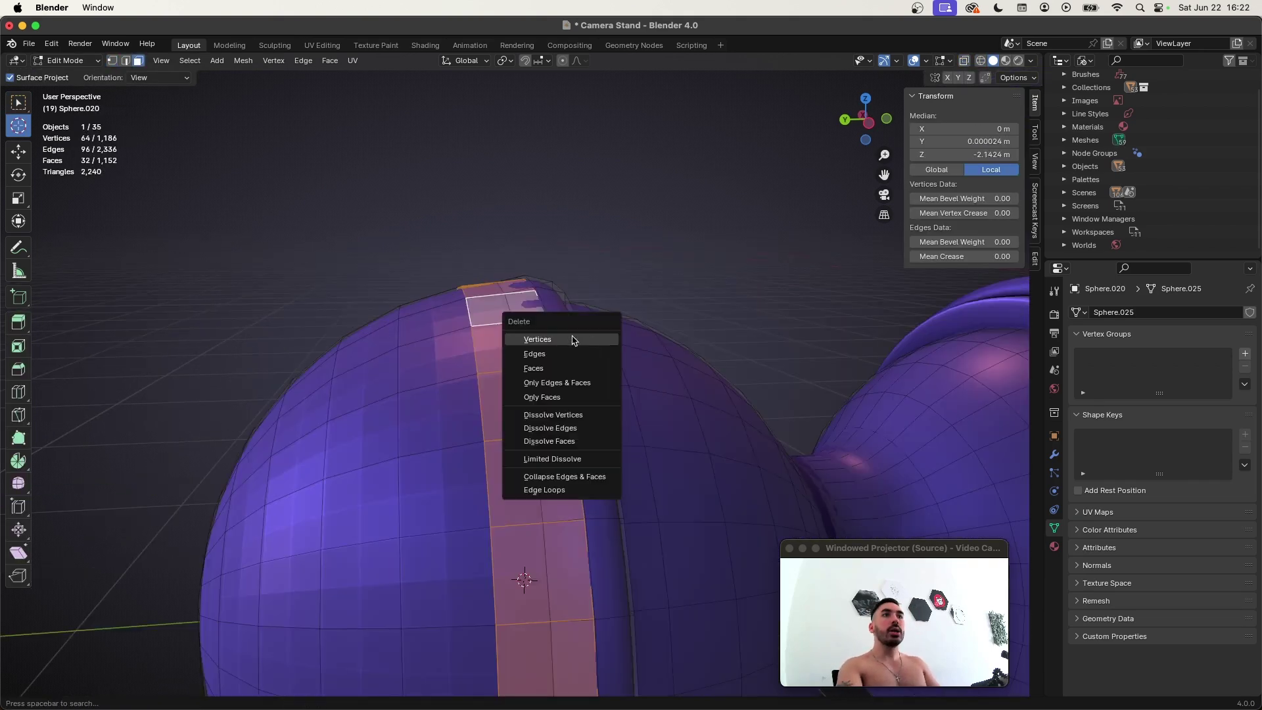
click(559, 376)
key(2)
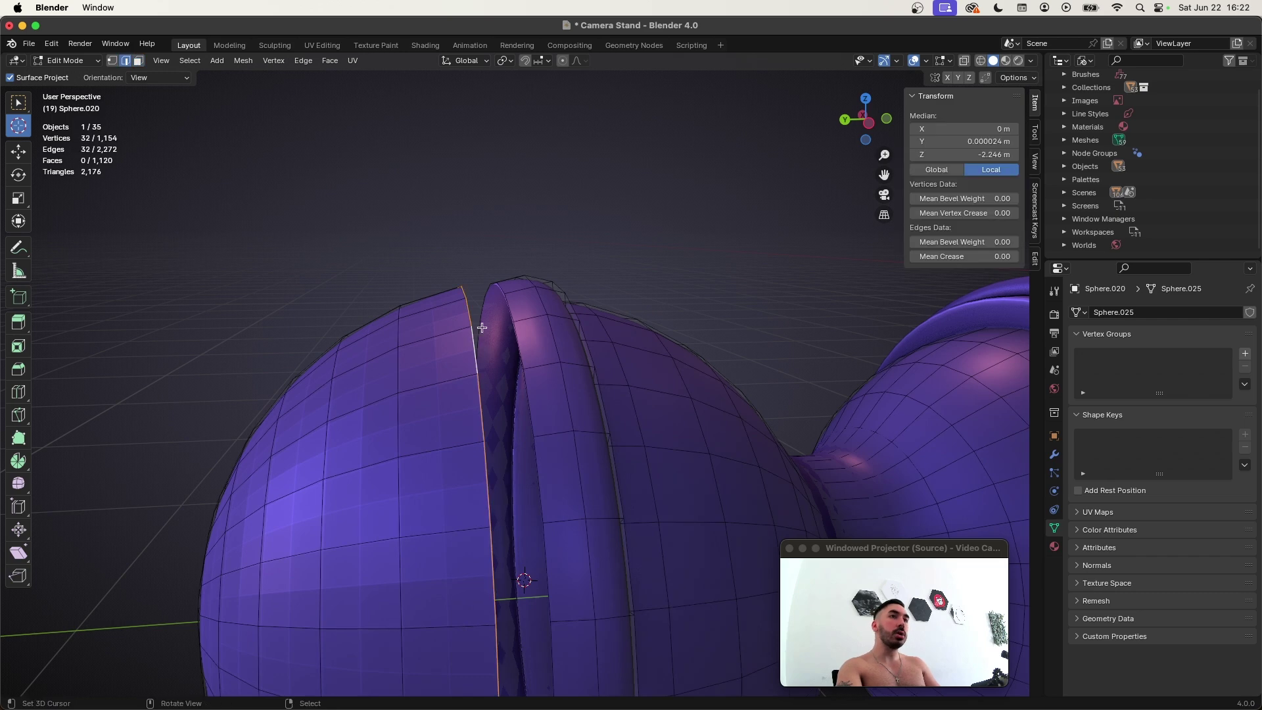
right_click(348, 369)
click(339, 372)
scroll(479, 400, down, 5)
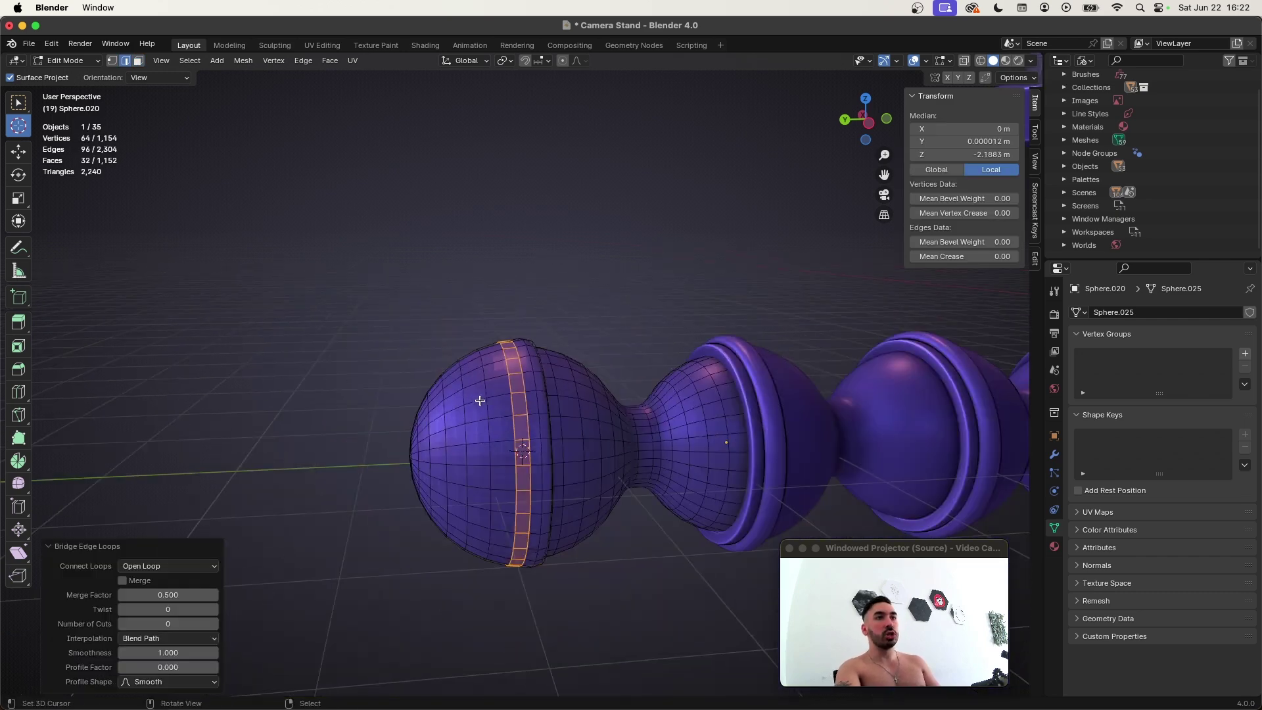
- Select the hemisphere's vertices and scale them slightly so the cap blends into the cup's rim
key(Tab)
scroll(467, 347, up, 2)
middle_drag(467, 346, 501, 344)
key(Tab)
key(1)
scroll(506, 351, up, 2)
scroll(508, 354, up, 2)
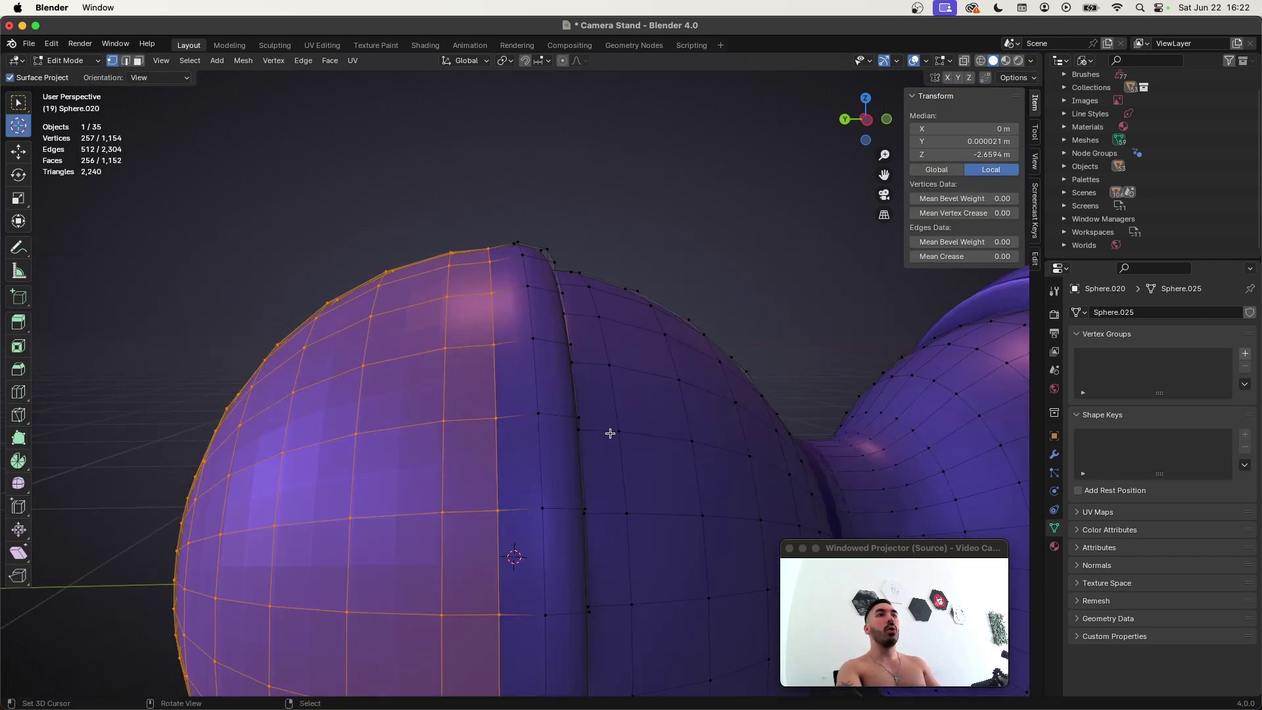
key(s)
click(616, 432)
key(Tab)
scroll(578, 423, down, 3)
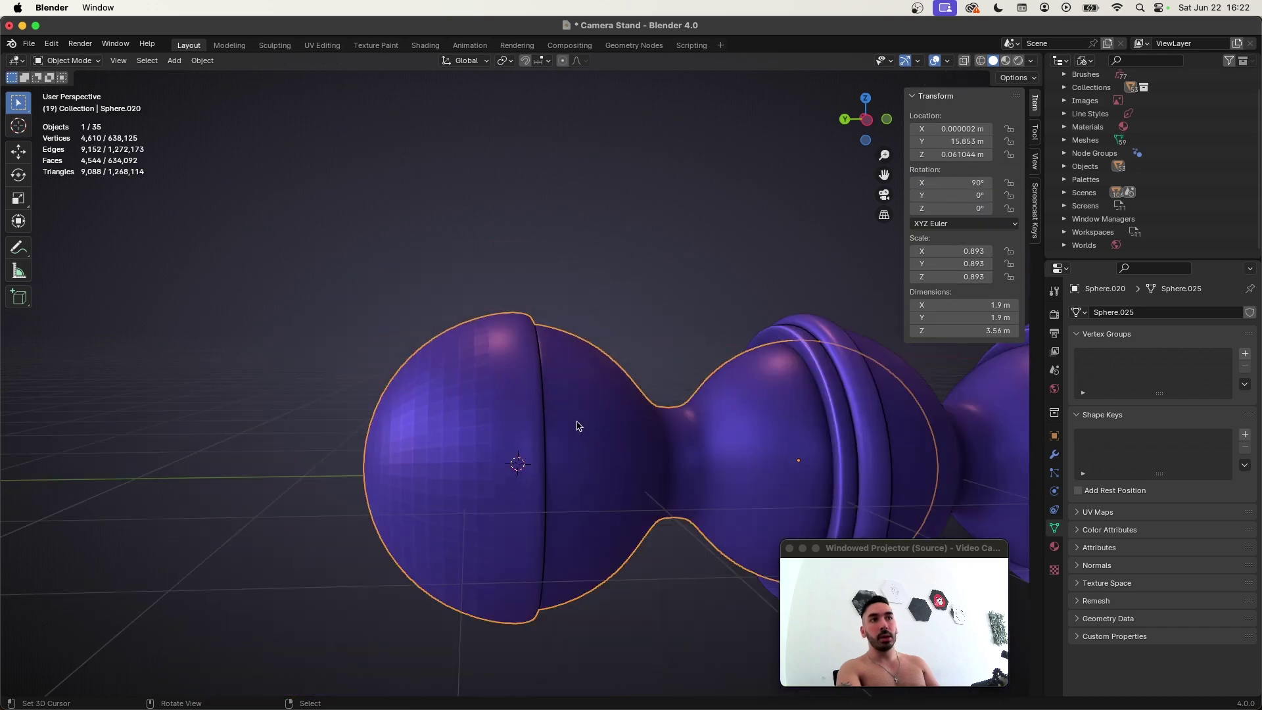
- Shade the capped end segment smooth and save the file
scroll(489, 301, up, 1)
click(202, 61)
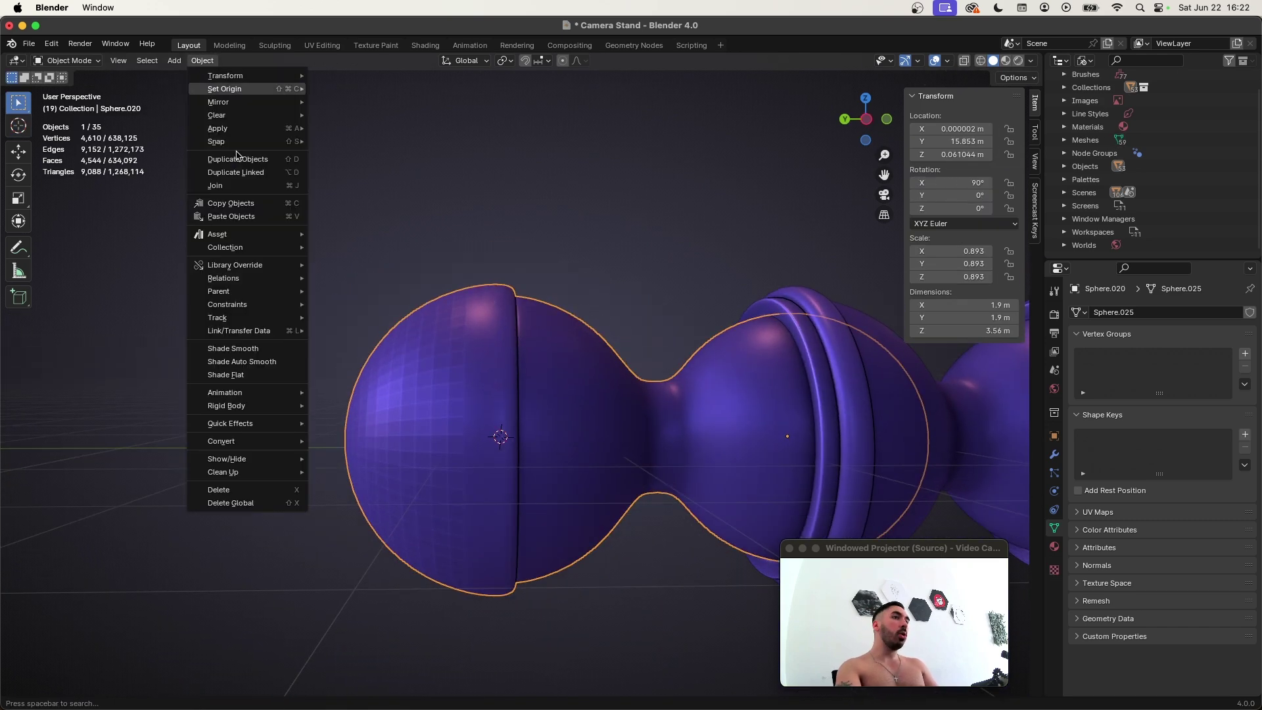
click(277, 347)
scroll(562, 431, down, 4)
scroll(562, 430, up, 3)
scroll(562, 434, down, 2)
key(super+s)
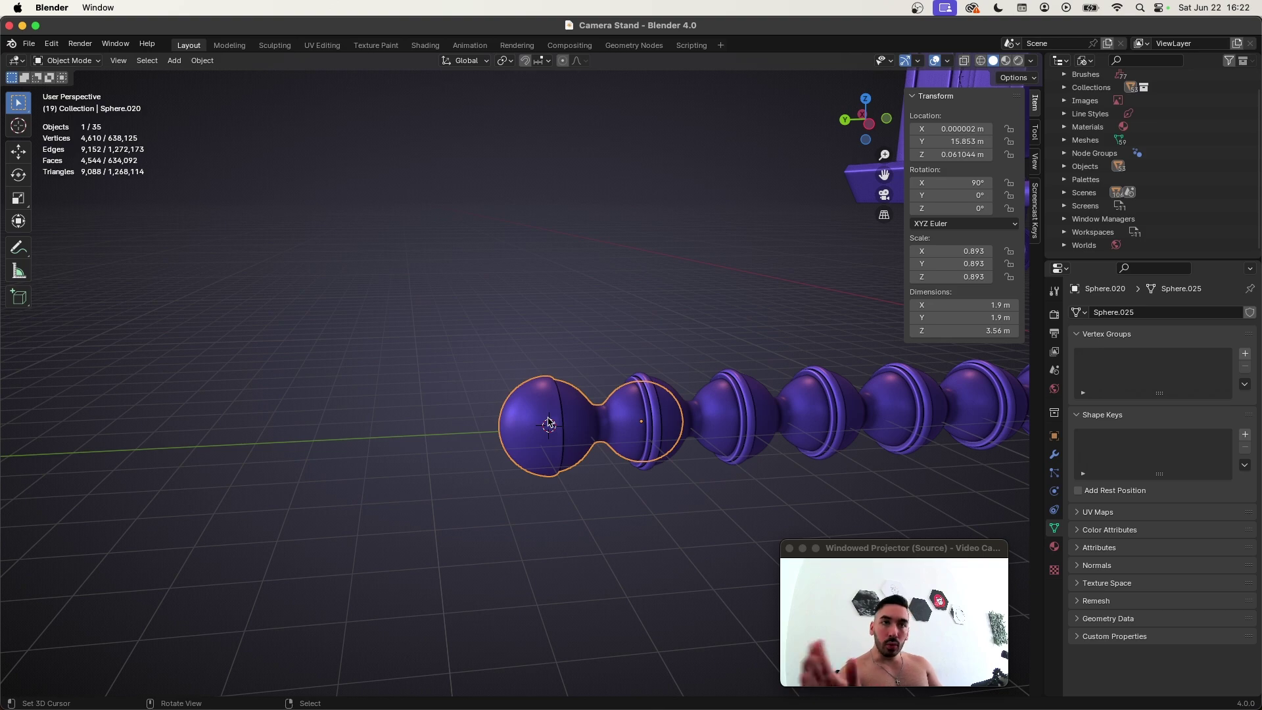
- Save the file and parent the capped end segment to its neighbouring leg segment with Object (Keep Transform)
scroll(559, 435, down, 4)
shift+middle_drag(572, 451, 402, 437)
key(super+s)
scroll(397, 446, up, 2)
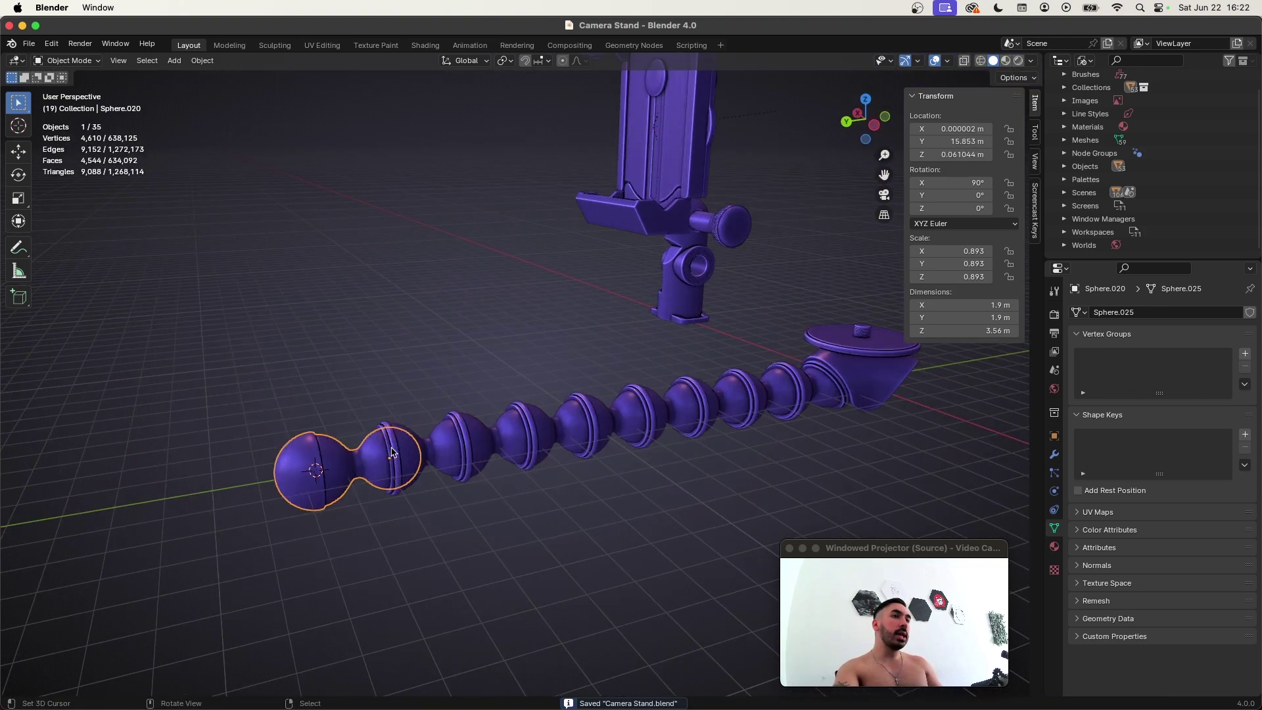
key(ctrl+p)
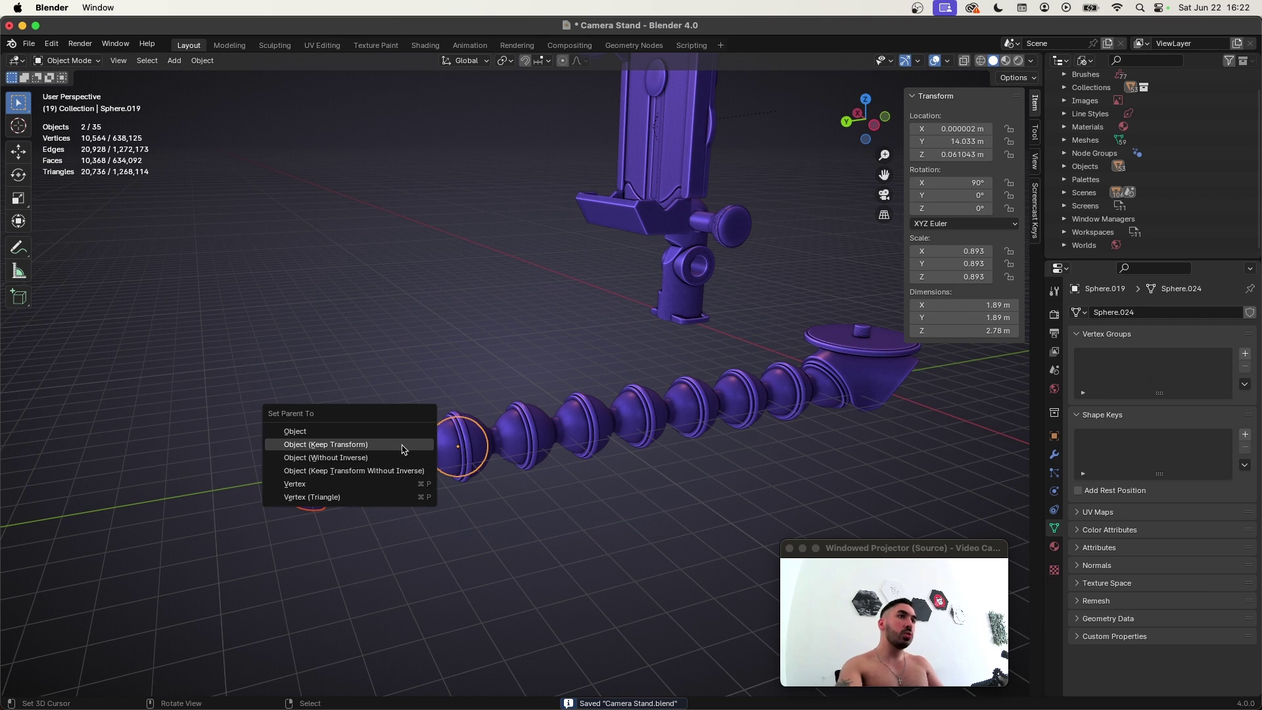
click(404, 450)
- Parent each remaining leg segment to the next one toward the hub, keeping transforms
right_click(417, 451)
key(g)
middle_drag(411, 440, 384, 427)
right_click(431, 418)
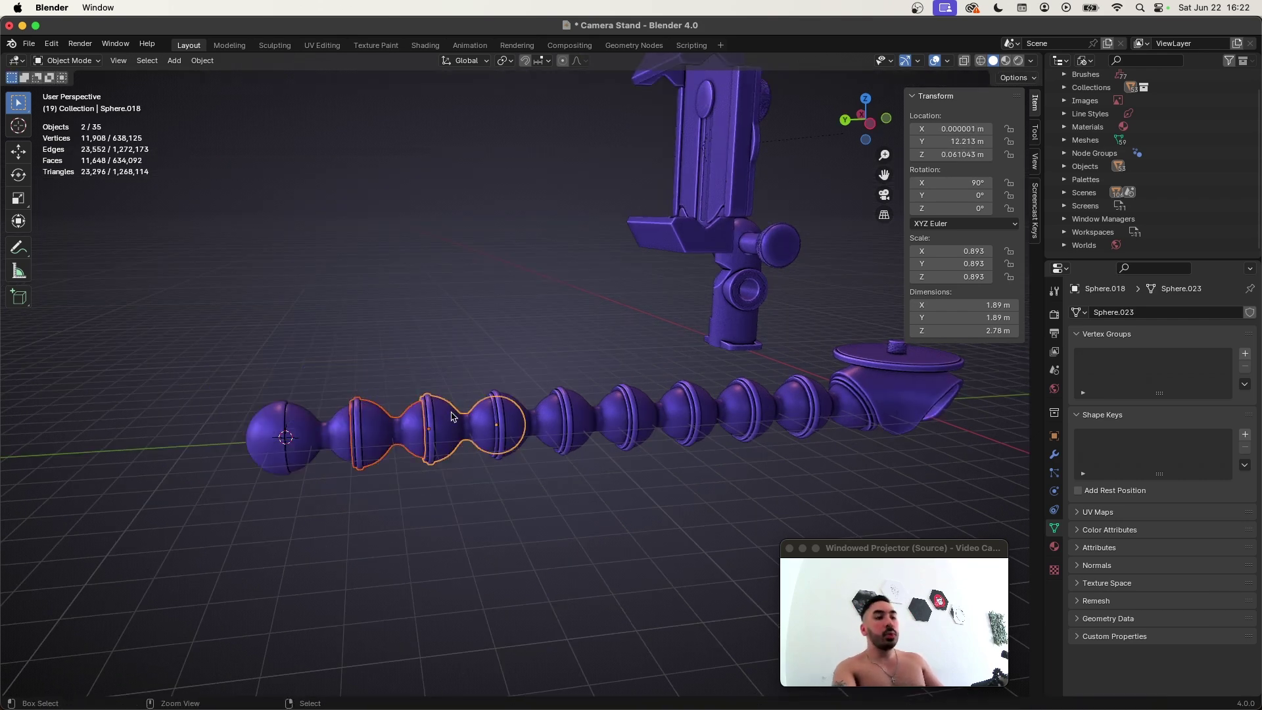
key(ctrl+p)
click(452, 416)
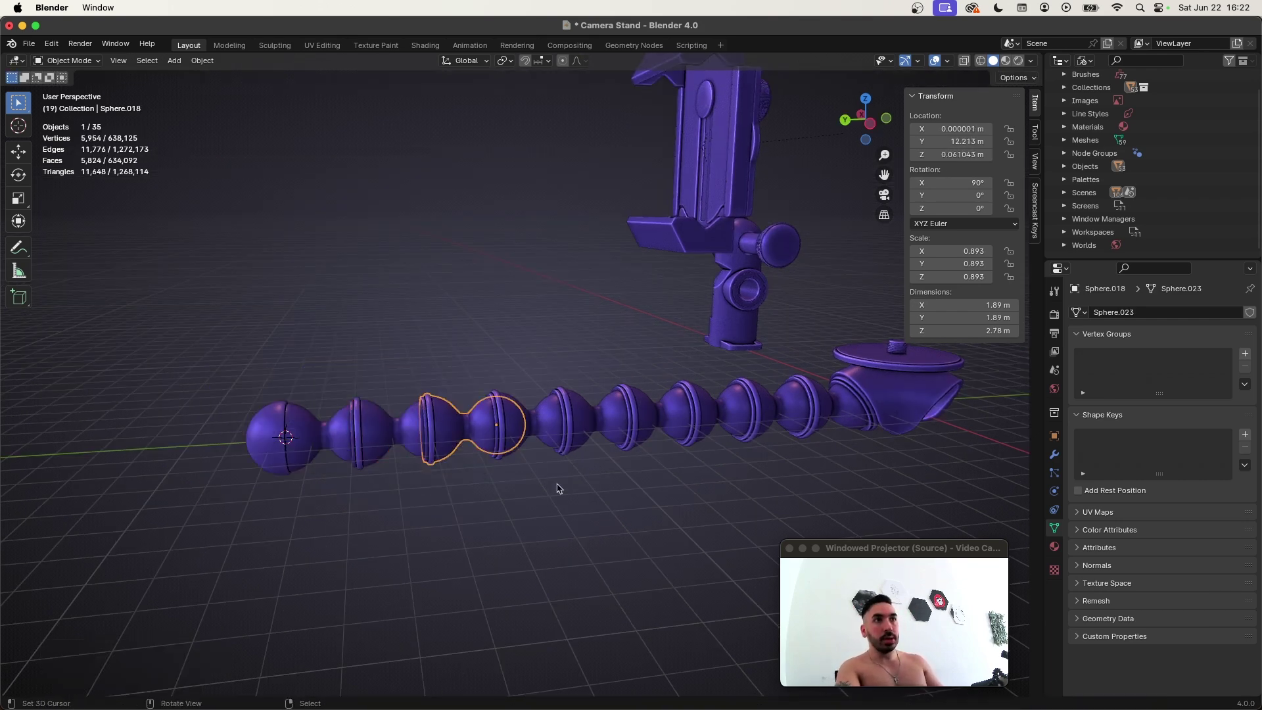
key(ctrl+p)
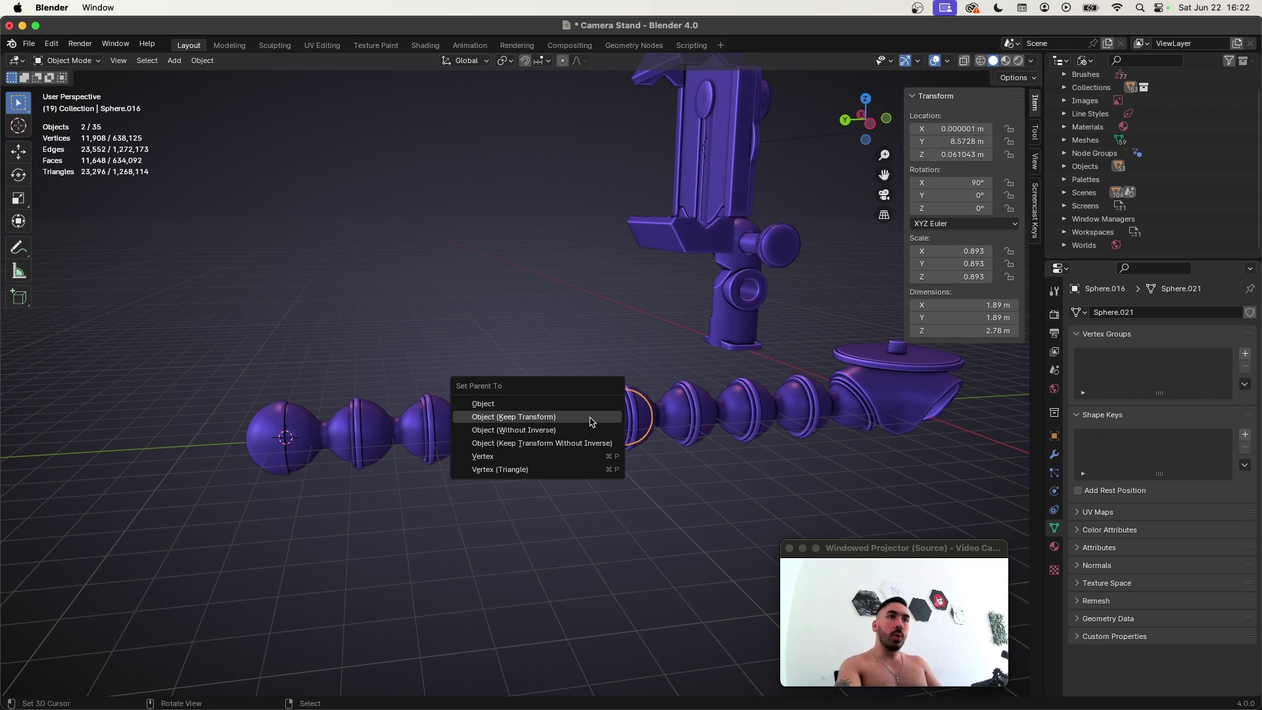
click(589, 421)
click(591, 419)
middle_drag(592, 420, 587, 392)
right_click(572, 386)
key(g)
right_click(565, 390)
- Parent the leg's uppermost ball to the tripod hub with Keep Transform, and test the hierarchy by rotating the hub about Z
shift+click(615, 395)
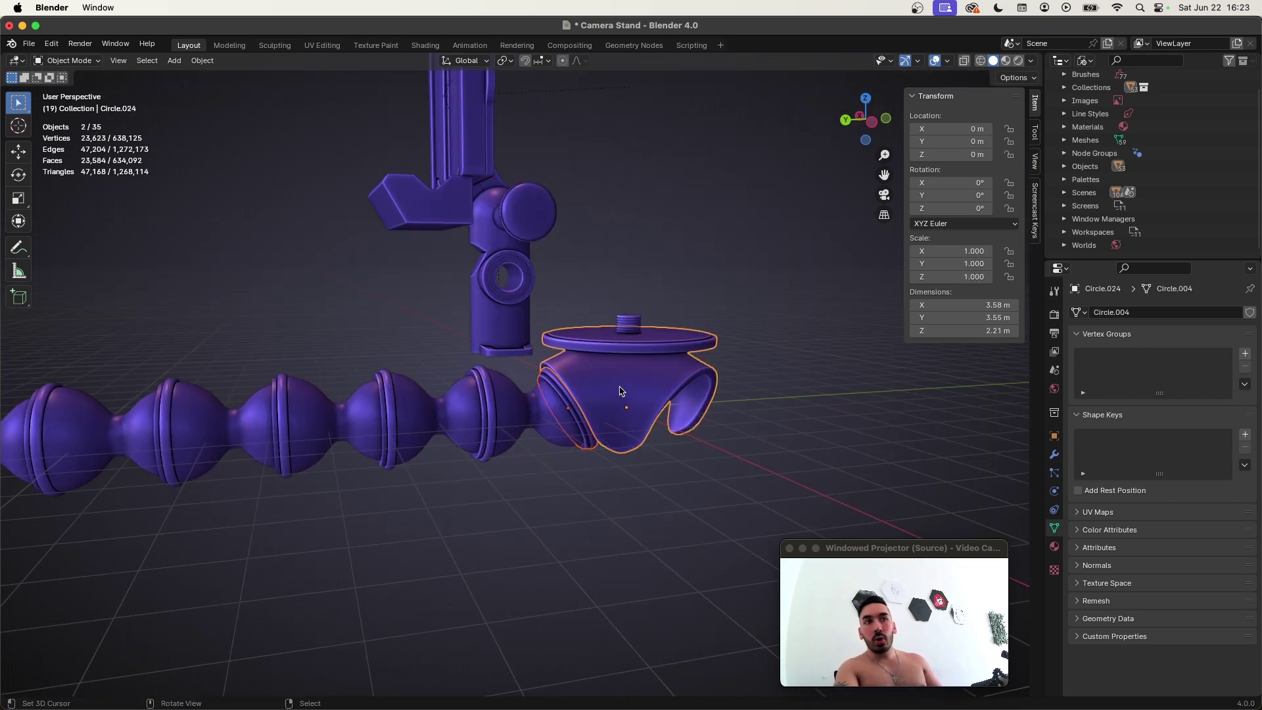
key(ctrl+p)
click(620, 391)
right_click(620, 391)
scroll(624, 420, down, 4)
key(r)
key(z)
middle_drag(620, 392, 572, 359)
right_click(618, 398)
scroll(618, 398, up, 3)
scroll(614, 398, down, 2)
- Try bending the leg downward by freely rotating several of its segments
click(489, 407)
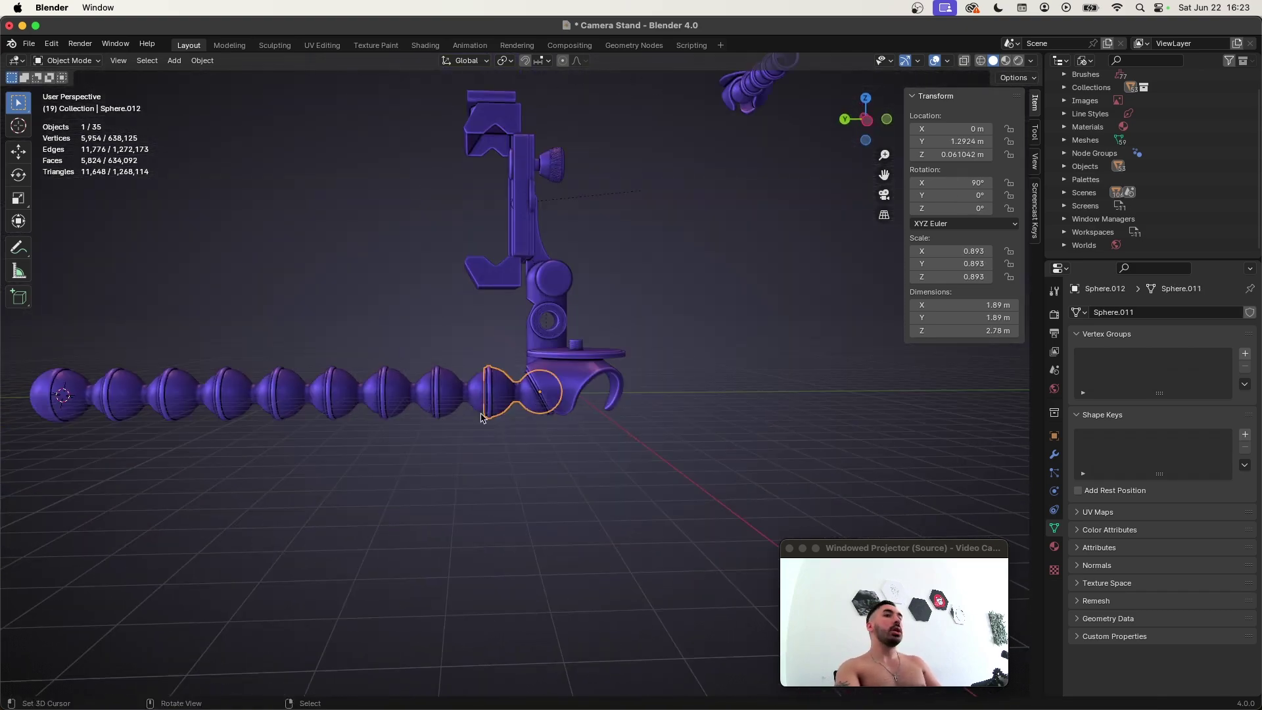
key(r)
right_click(447, 428)
shift+middle_drag(445, 429, 524, 429)
key(r)
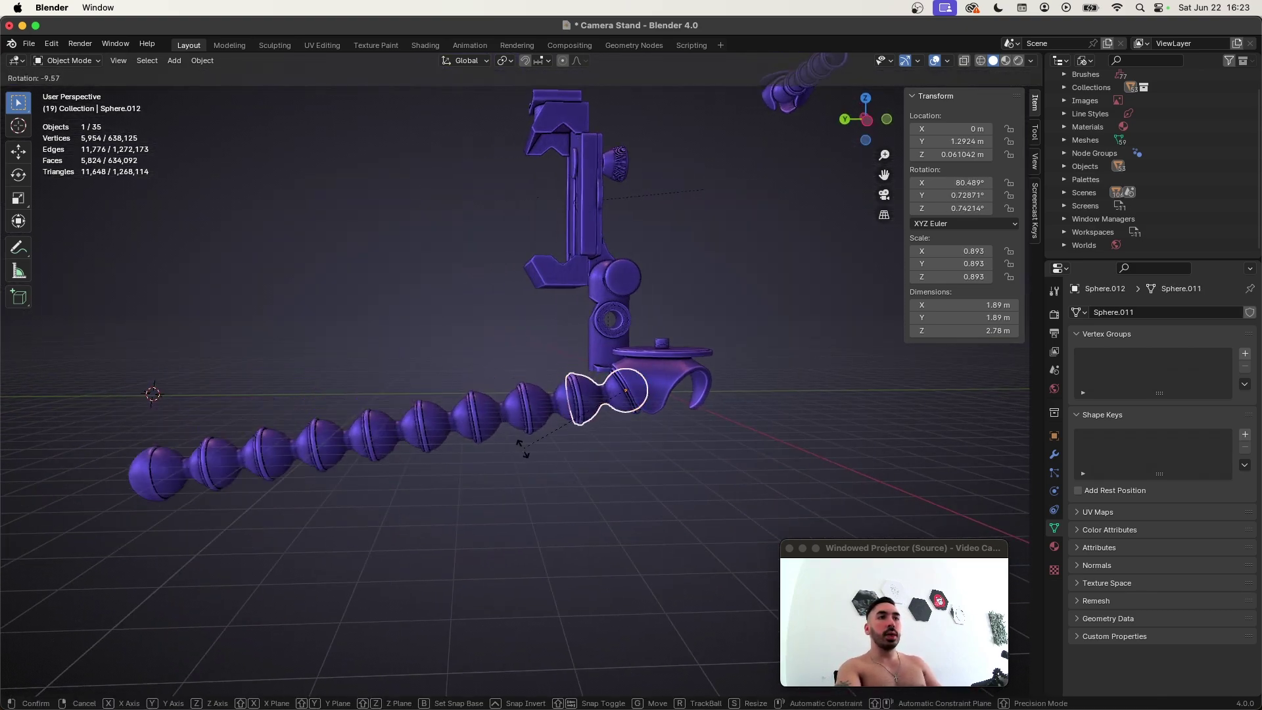
click(516, 450)
click(438, 439)
key(r)
click(482, 481)
shift+middle_drag(339, 579, 397, 509)
right_click(397, 509)
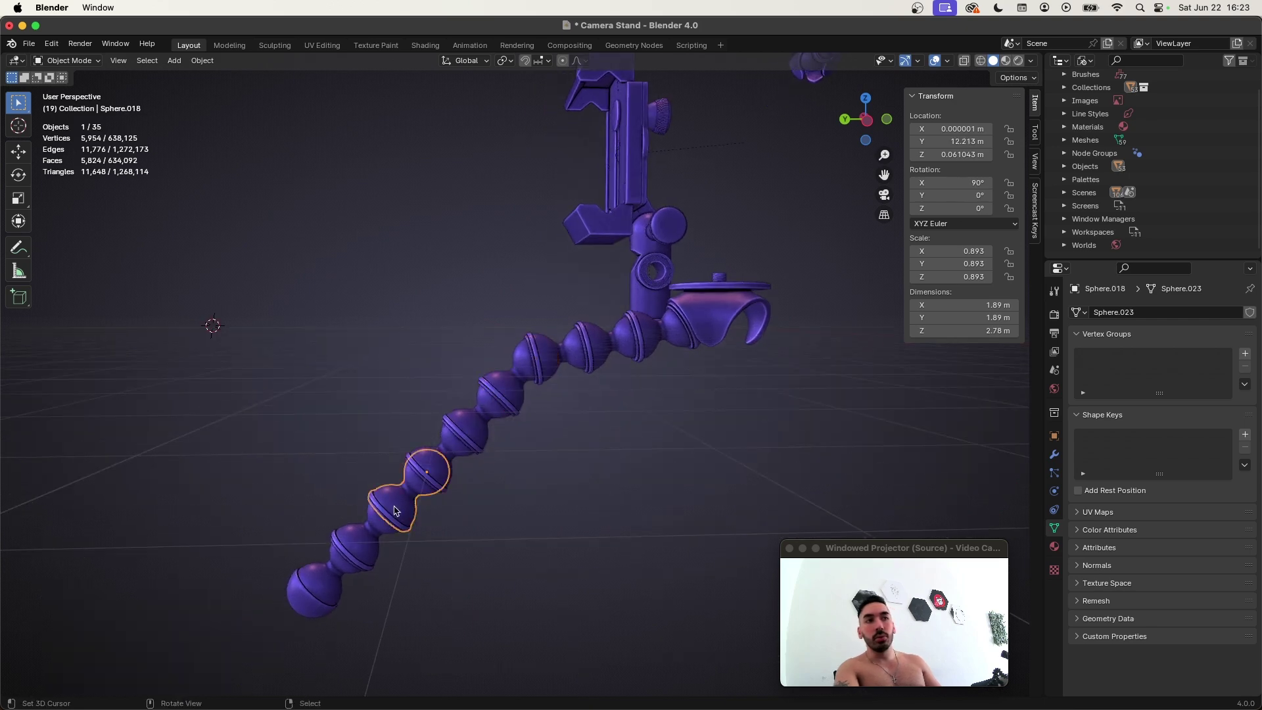
key(r)
click(505, 526)
scroll(503, 519, down, 3)
middle_drag(497, 417, 496, 440)
click(532, 368)
- Bend the leg downward from the hub by rotating successive segments about the global X axis
middle_drag(532, 368, 510, 399)
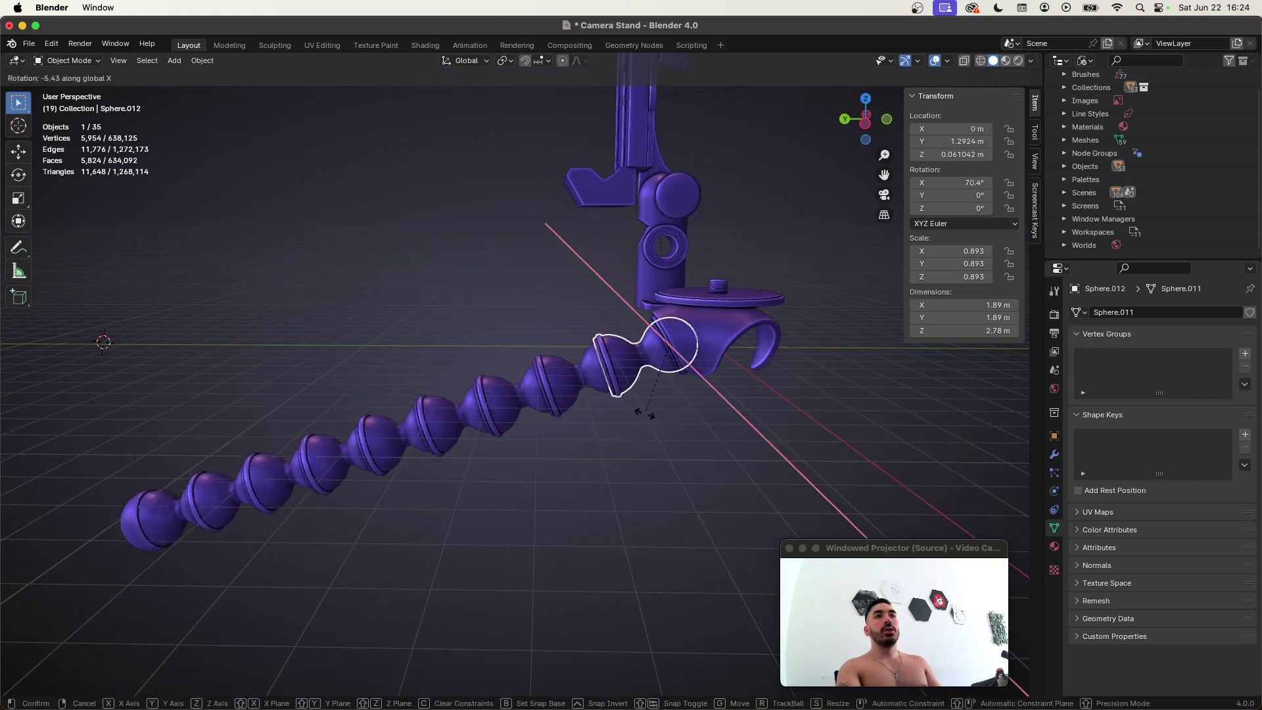
click(643, 419)
right_click(573, 389)
key(r)
key(x)
click(643, 440)
right_click(543, 431)
key(r)
key(x)
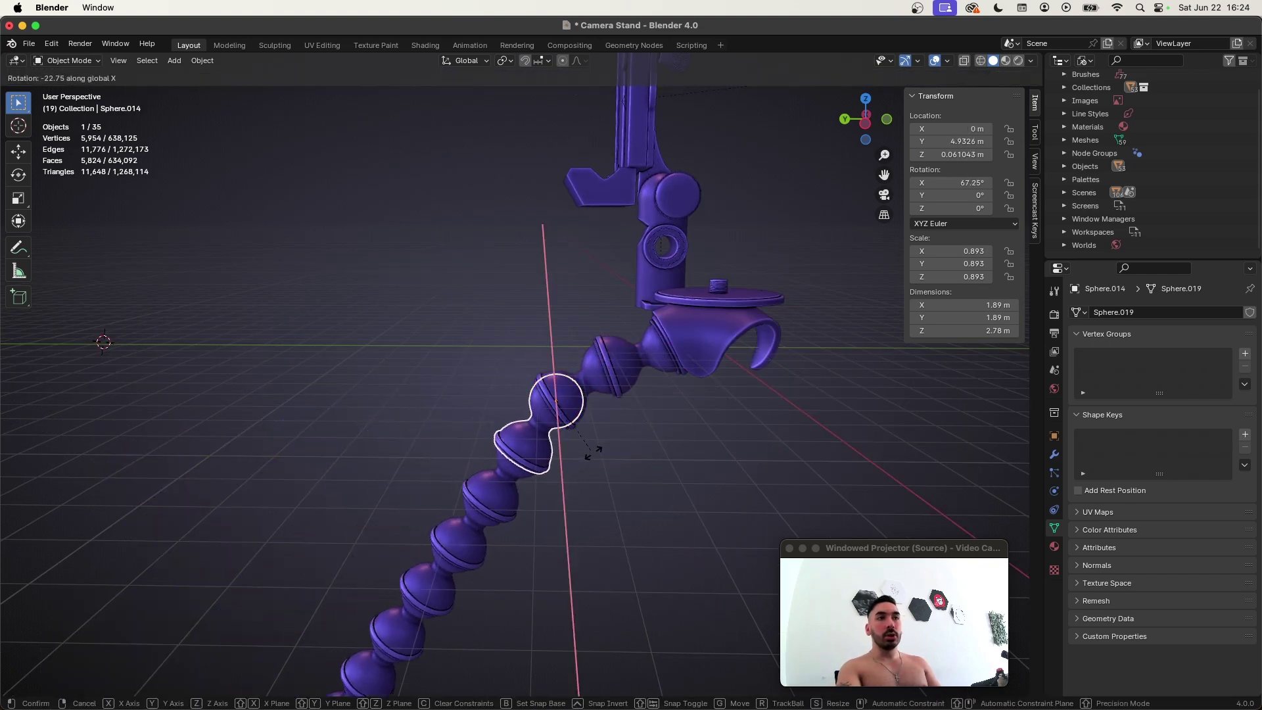
click(593, 457)
right_click(506, 475)
key(r)
key(x)
click(524, 510)
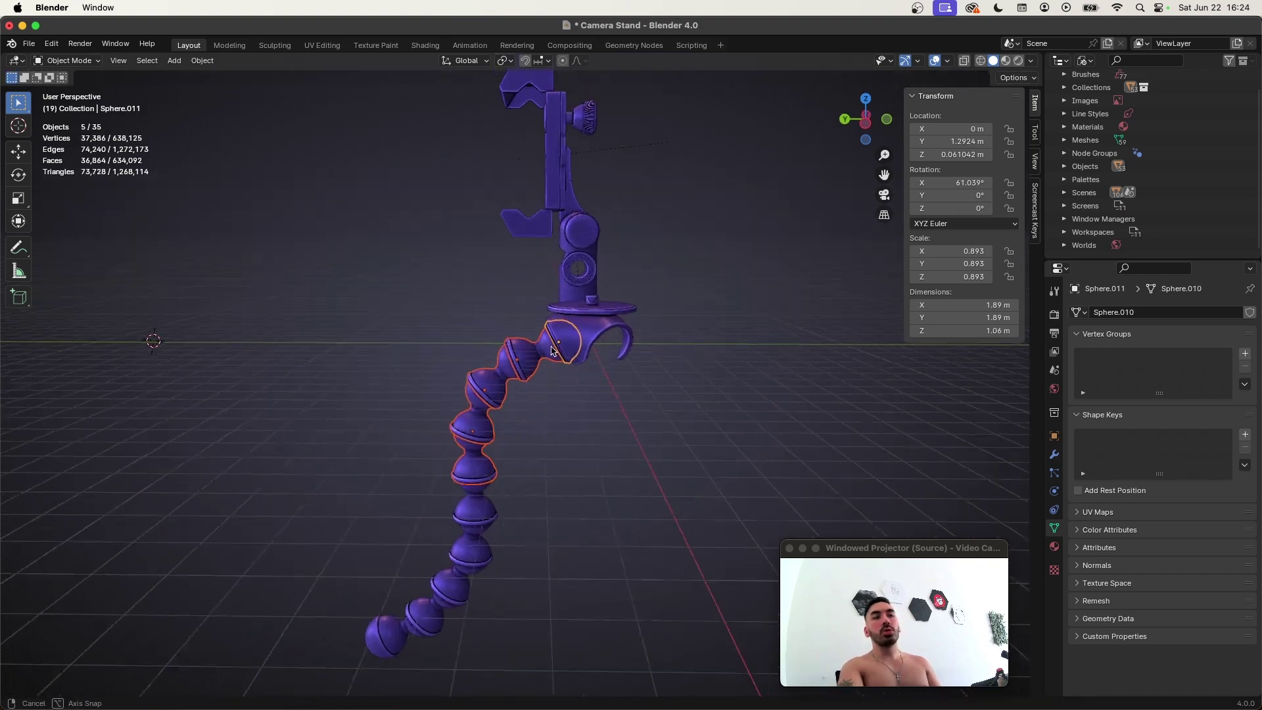
- Select all ten pieces of the bent leg and place the 3D cursor at the hub's centre as the pivot
scroll(427, 472, down, 2)
key(b)
drag(403, 577, 536, 439)
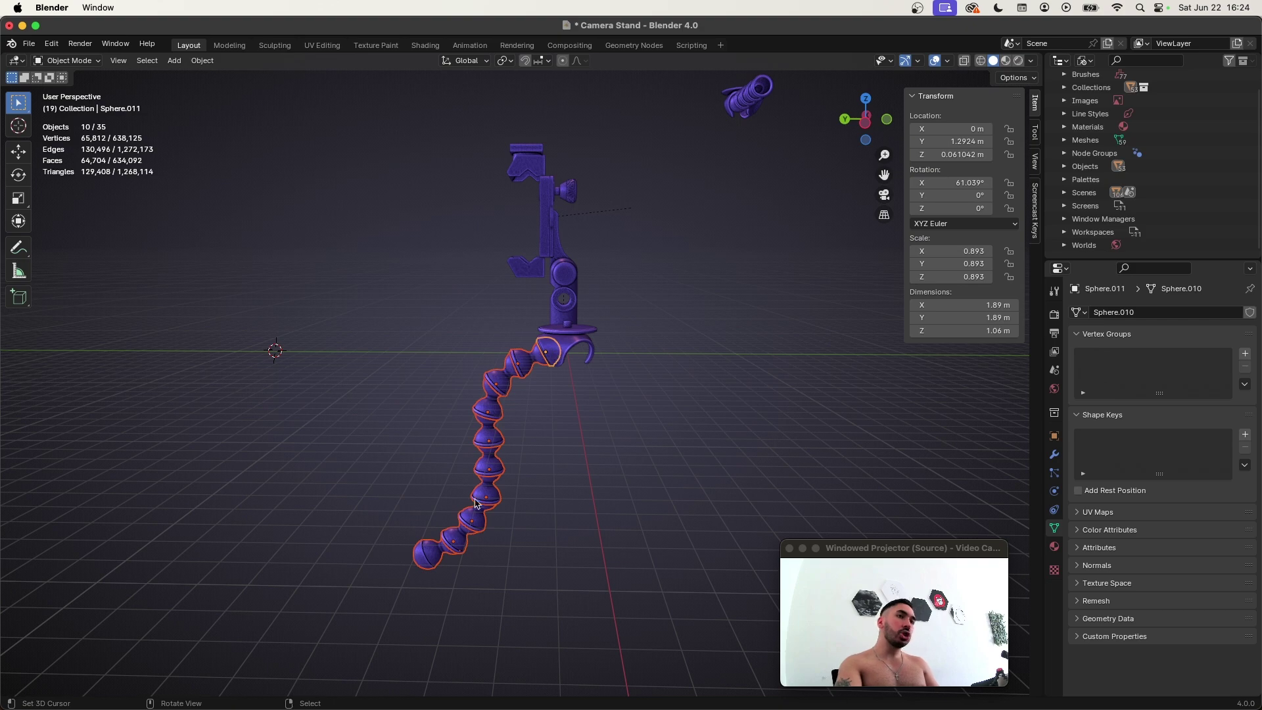
middle_drag(476, 503, 538, 518)
click(533, 402)
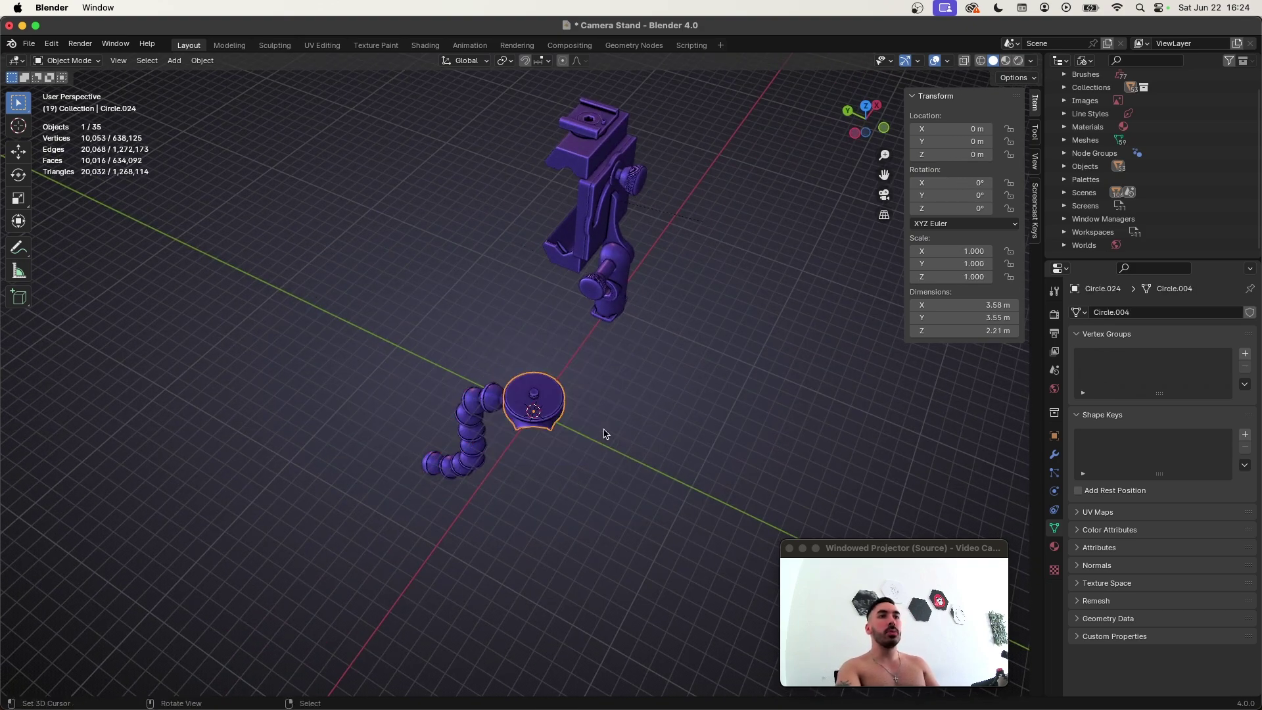
key(ctrl+z)
middle_drag(554, 431, 573, 407)
- Duplicate the leg in place and rotate the copy 120° about the Z axis
key(shift+d)
right_click(507, 248)
key(r)
key(z)
key(1)
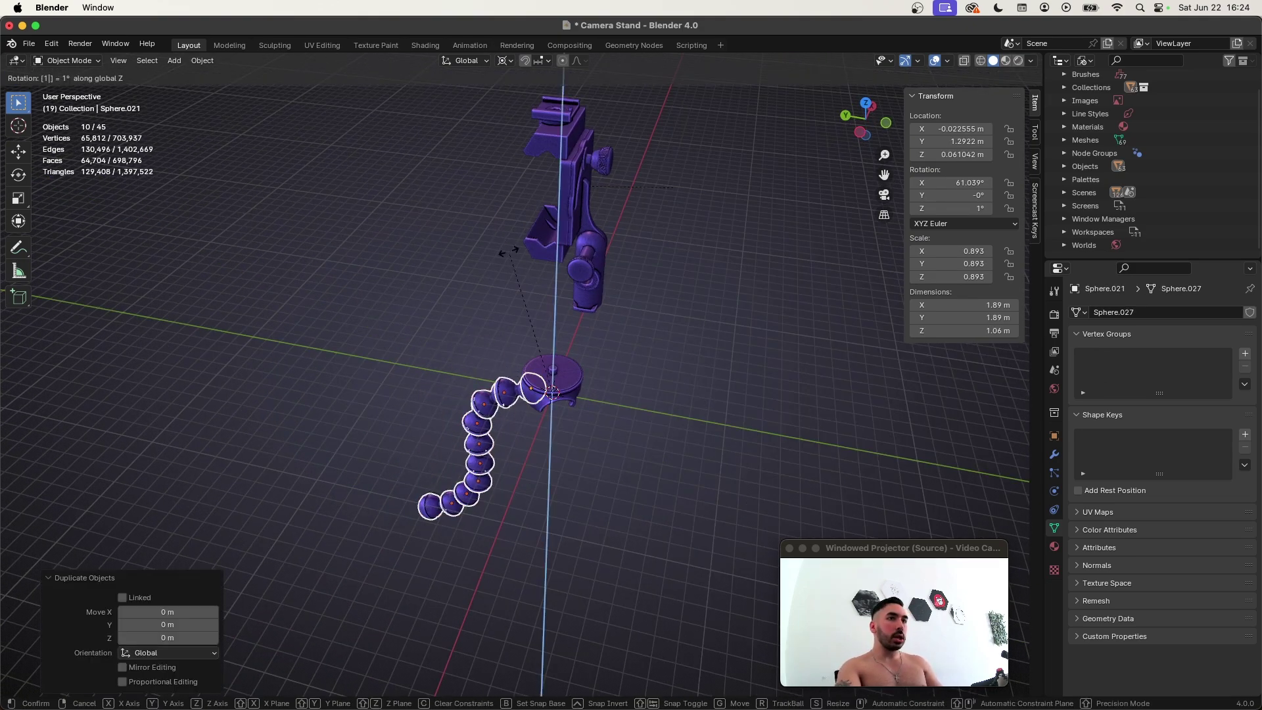
key(2)
key(0)
key(Return)
- Duplicate the second leg in place and rotate it another 120° about Z to form the third leg
scroll(487, 267, up, 4)
middle_drag(510, 257, 426, 350)
middle_drag(424, 243, 549, 366)
key(shift+d)
right_click(420, 281)
text(rz120)
key(Return)
key(alt+a)
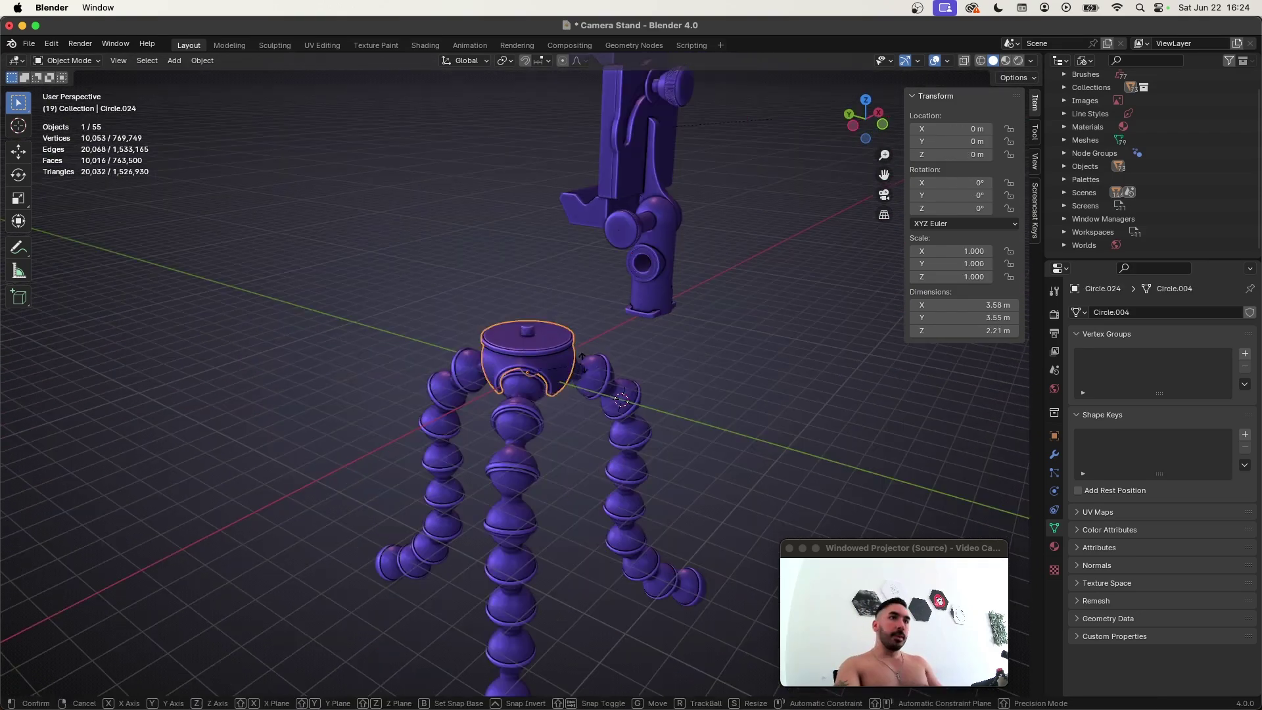
key(r)
right_click(635, 460)
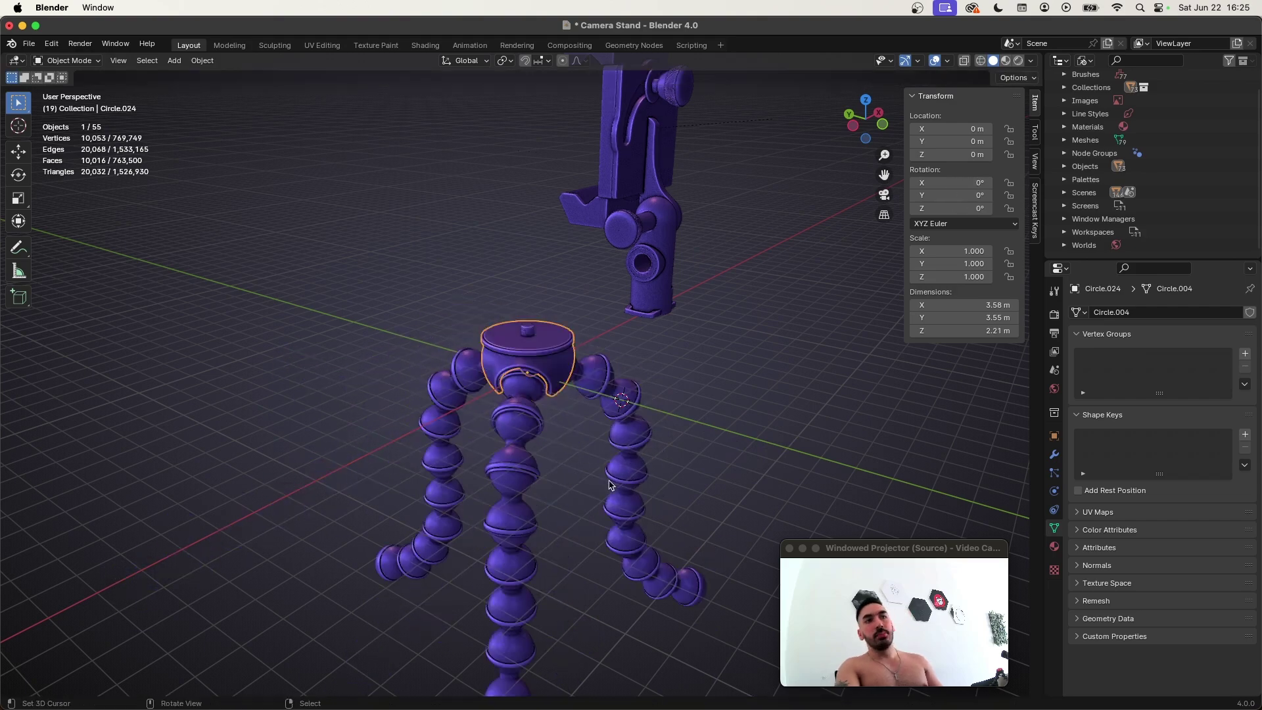
right_click(639, 464)
key(r)
key(Escape)
middle_drag(651, 424, 550, 375)
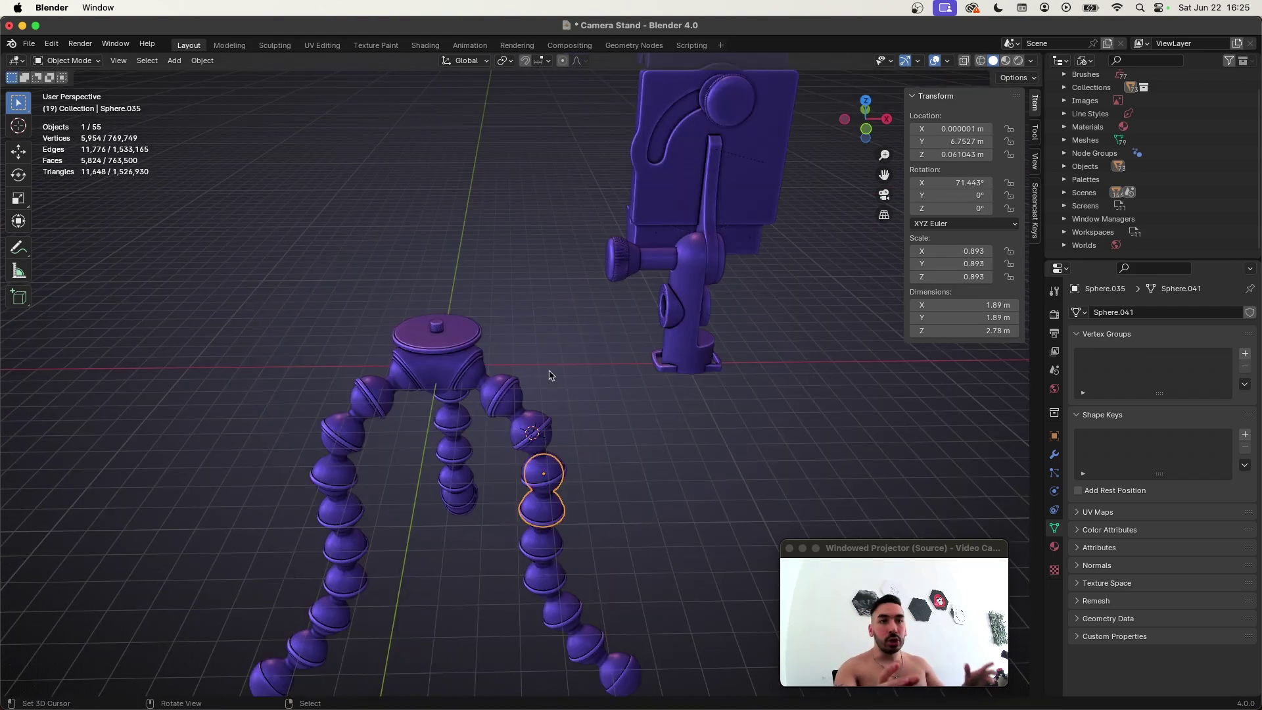
- Snap the 3D cursor to the centre of the hub's top disc using its mesh selection in Edit Mode
click(452, 337)
key(KP_Decimal)
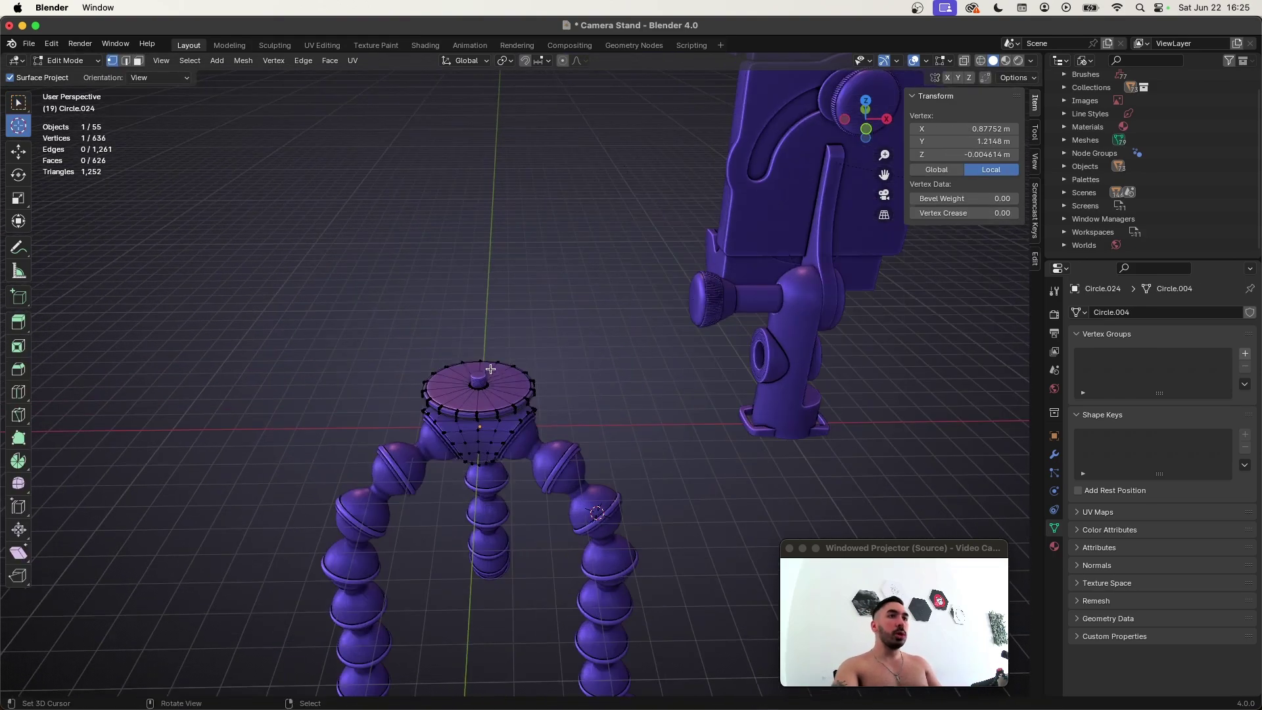
key(Tab)
alt+right_click(514, 388)
key(shift+s)
click(571, 435)
key(Tab)
scroll(618, 434, down, 5)
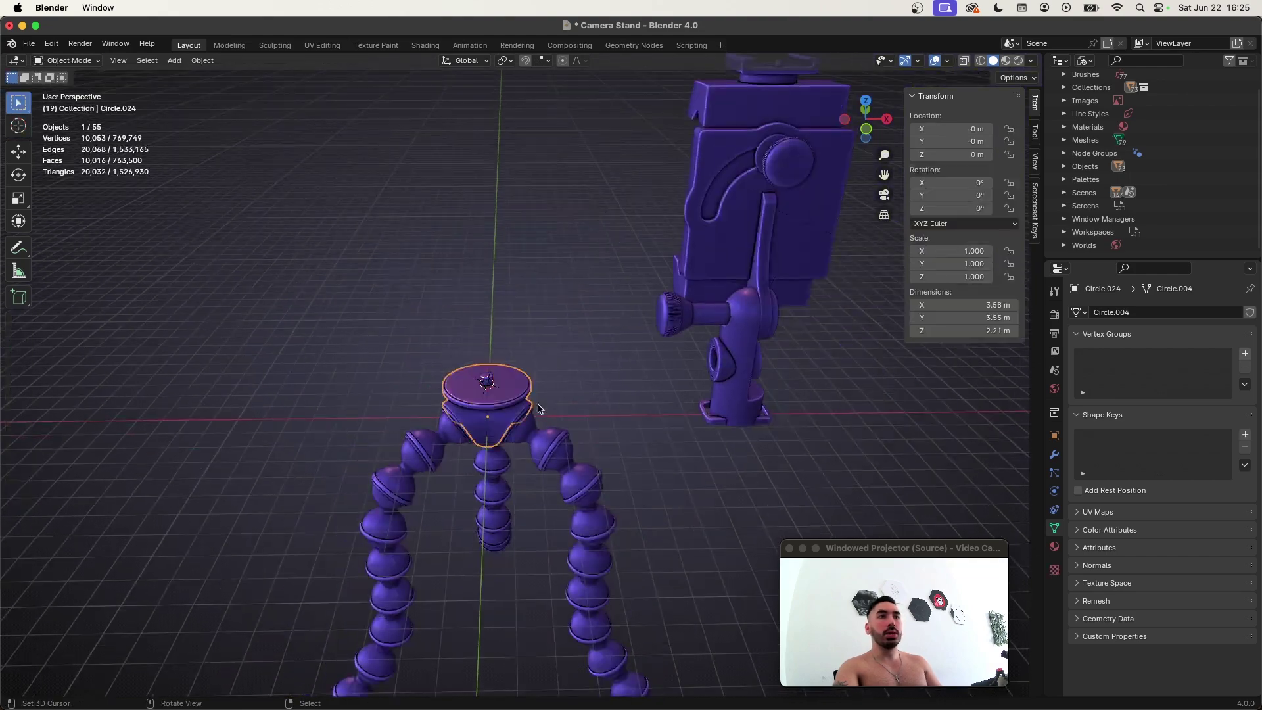
- Snap the phone mount's lower column to the 3D cursor so the mount sits on the hub
middle_drag(663, 435, 635, 426)
click(726, 420)
key(shift+s)
click(664, 301)
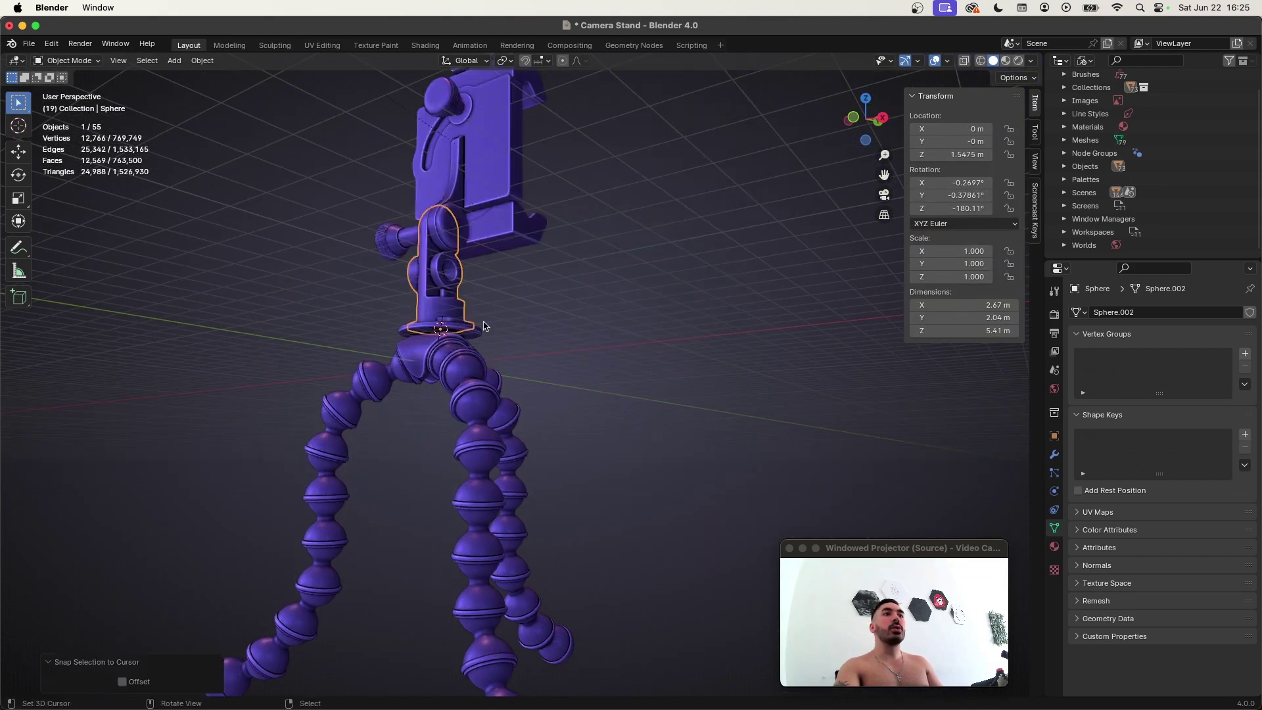
middle_drag(664, 301, 524, 362)
- Scale the hub's entire mesh to about 0.72 in Edit Mode, using the 3D cursor as the pivot point
click(509, 378)
key(KP_Decimal)
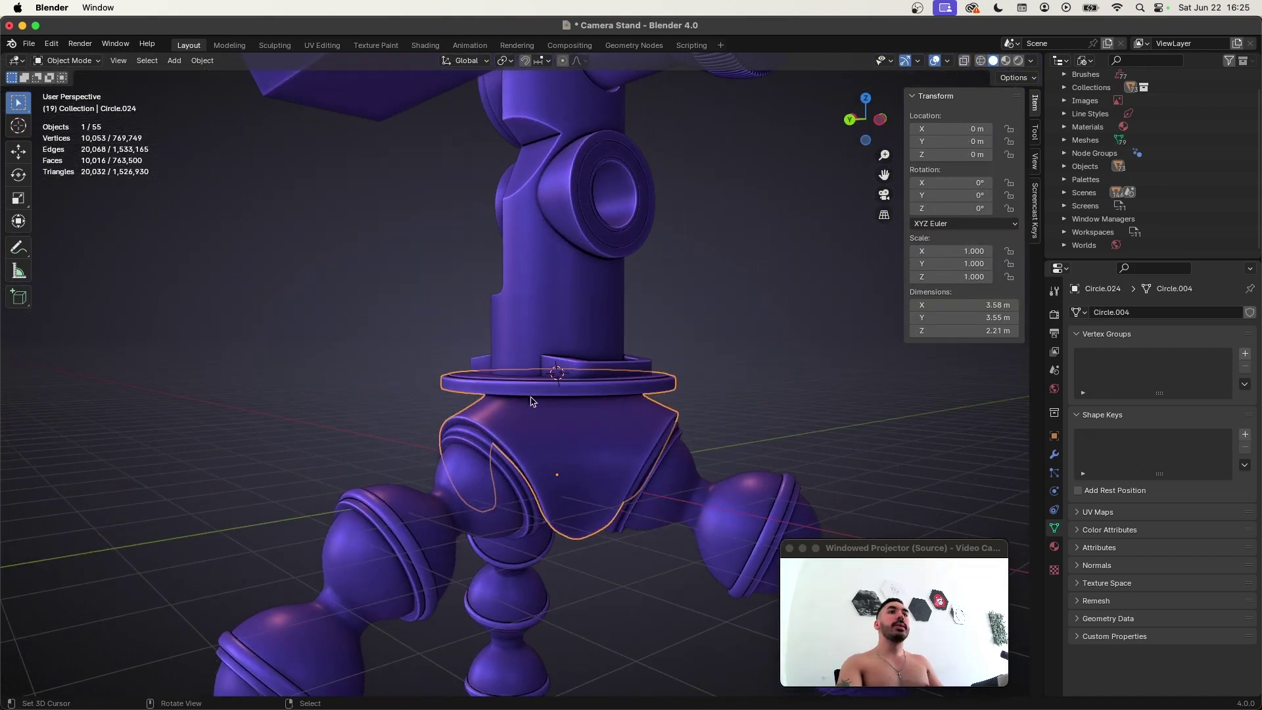
middle_drag(549, 434, 563, 391)
key(Tab)
scroll(561, 384, up, 1)
key(Tab)
key(Tab)
key(alt+a)
click(505, 61)
click(540, 132)
key(a)
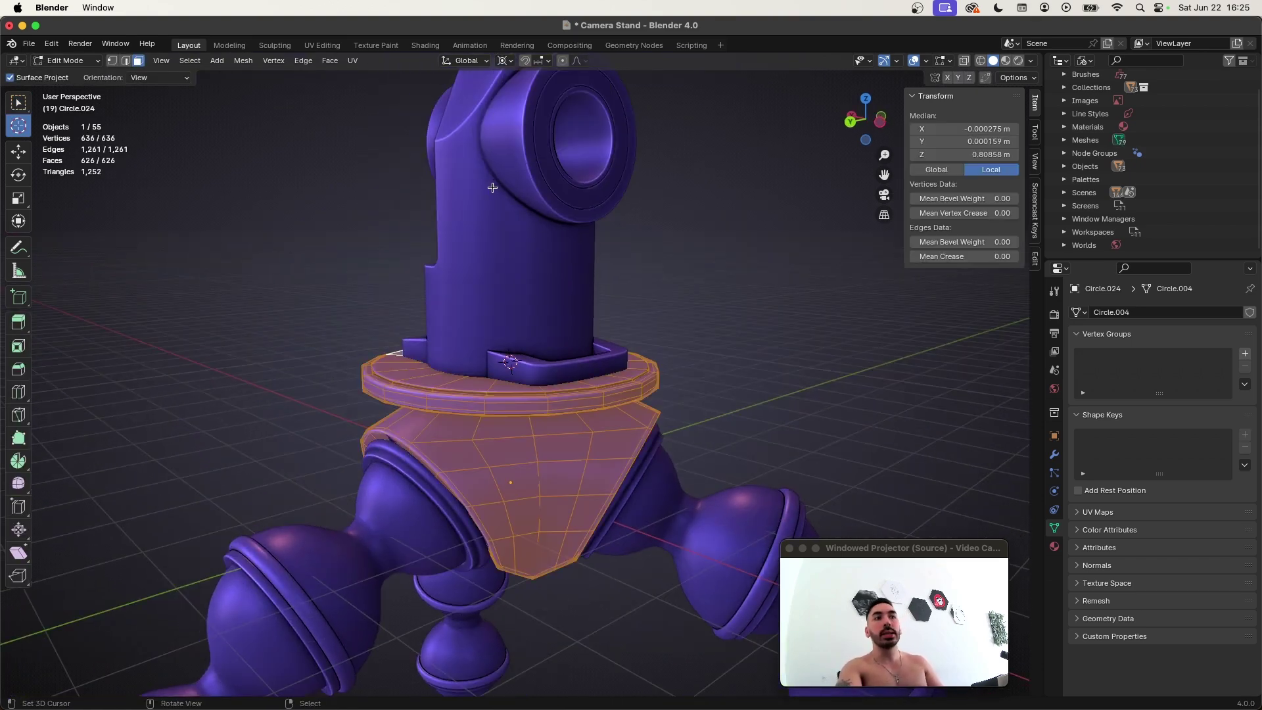
middle_drag(492, 188, 535, 428)
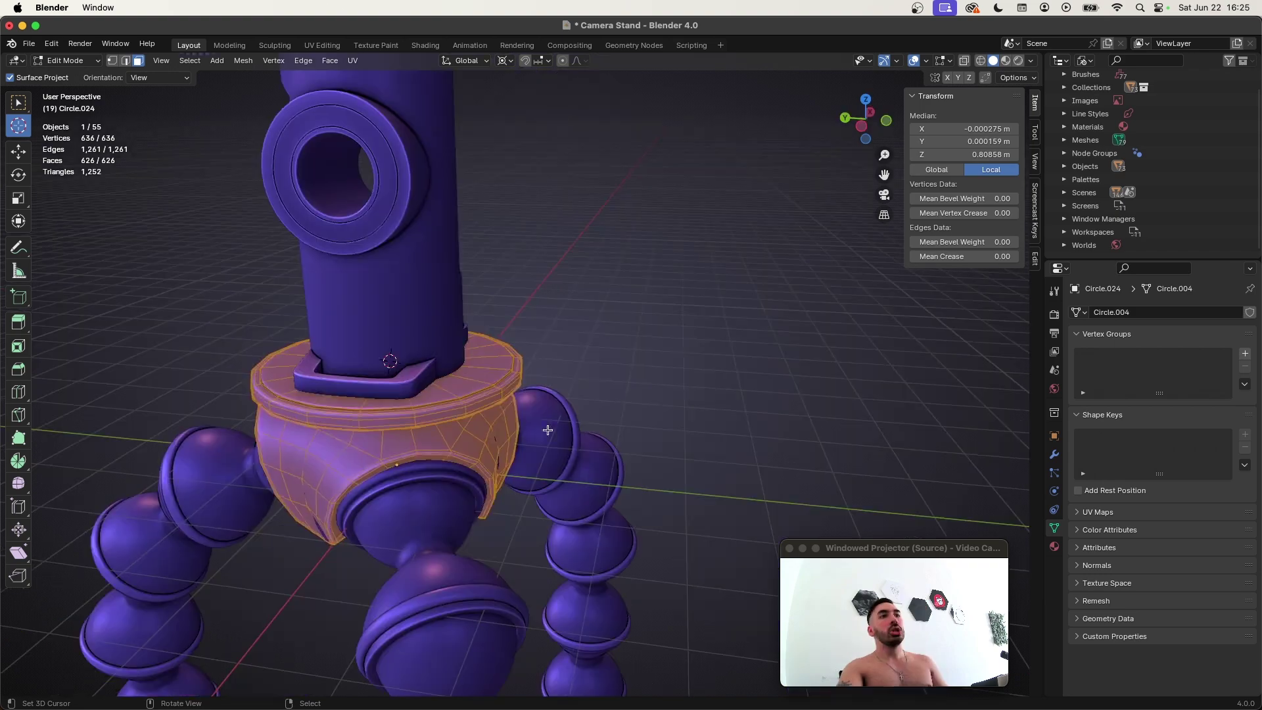
key(s)
click(532, 434)
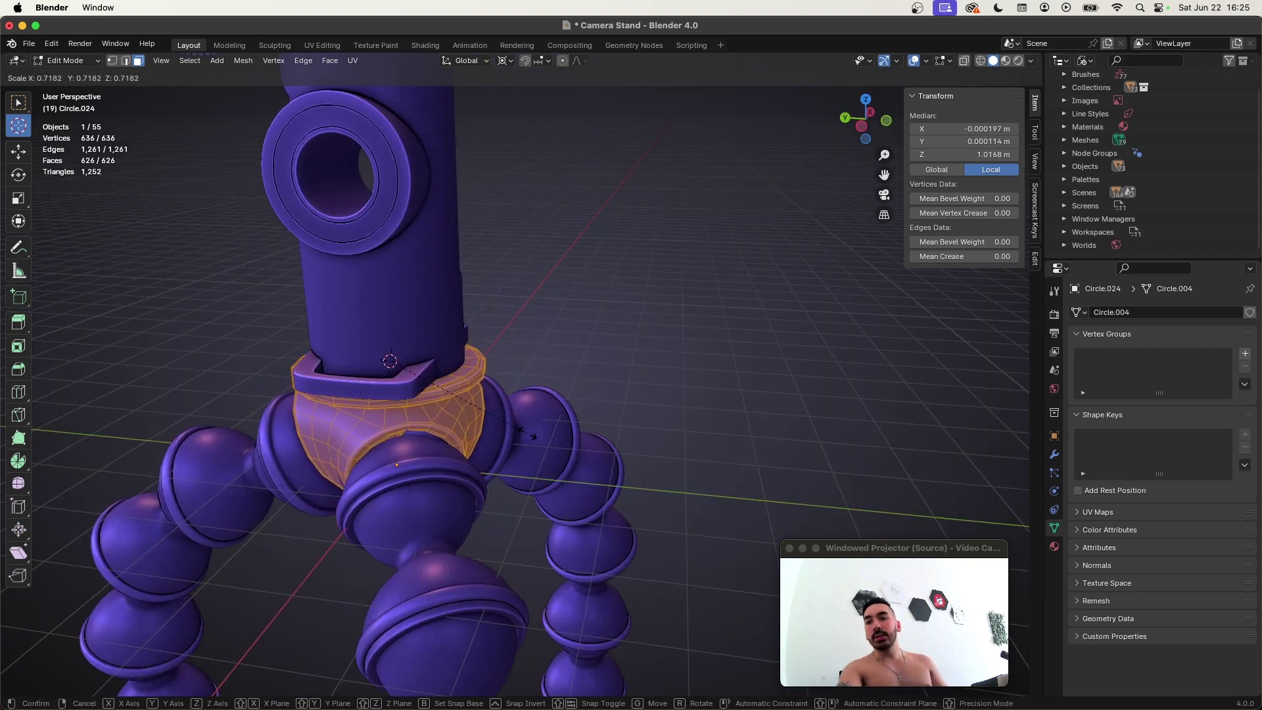
key(Tab)
- Raise the uppermost balls of all three legs along global Z toward the reduced hub
middle_drag(531, 434, 545, 419)
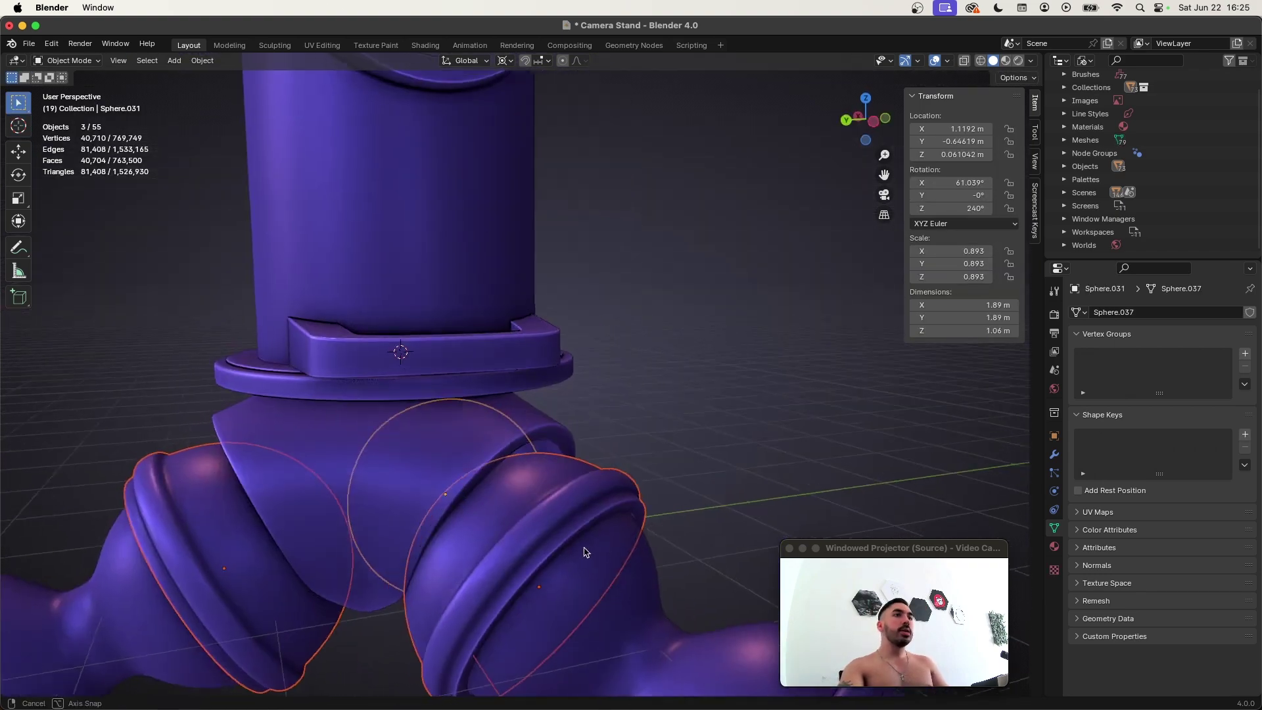
middle_drag(583, 552, 586, 545)
key(g)
key(z)
click(591, 541)
key(g)
key(z)
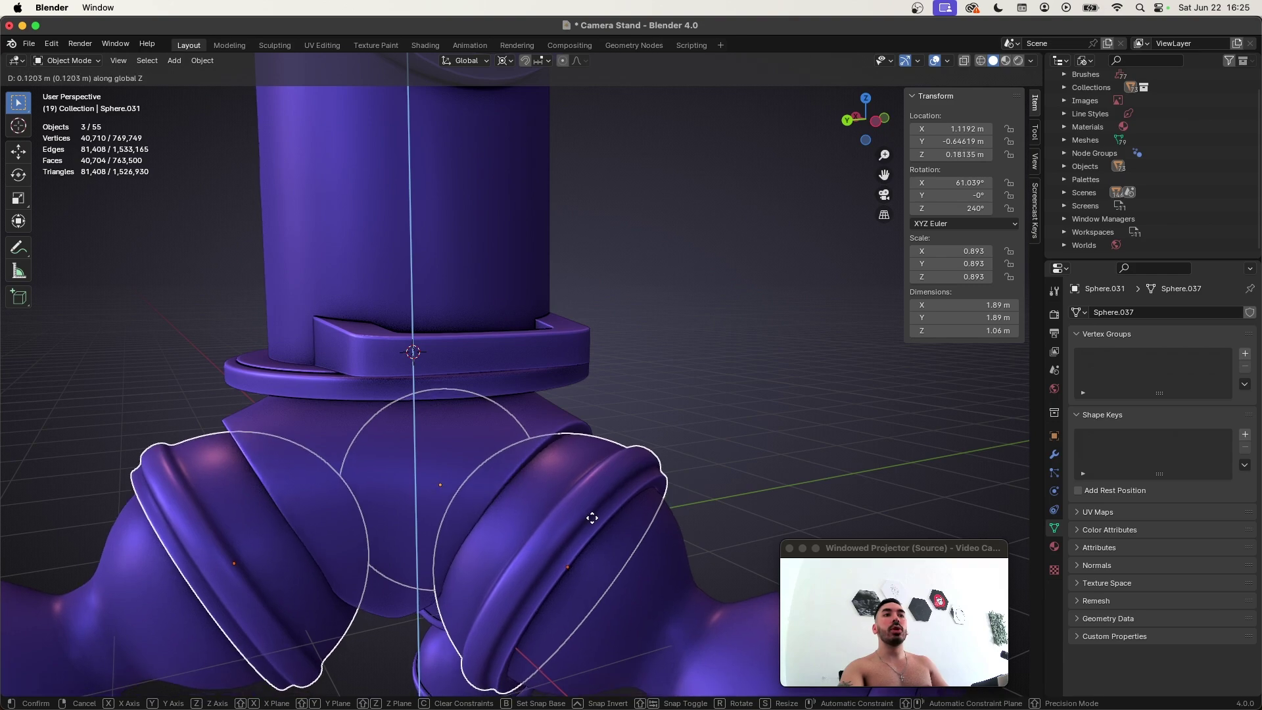
click(592, 516)
- Shift the three upper balls about -0.149 m along local Z, and fine-tune their fit along global and local Z
key(g)
key(z)
key(z)
click(599, 522)
key(g)
key(z)
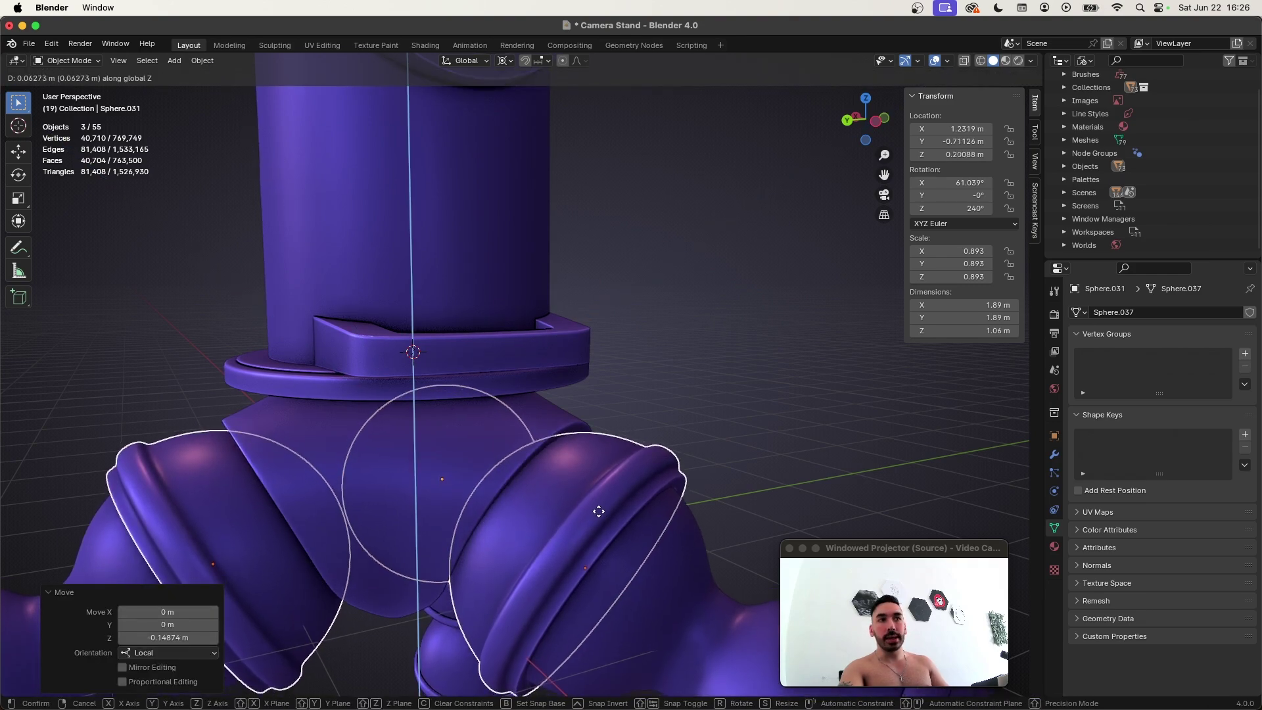
click(597, 513)
key(g)
key(z)
key(z)
middle_drag(360, 426, 407, 299)
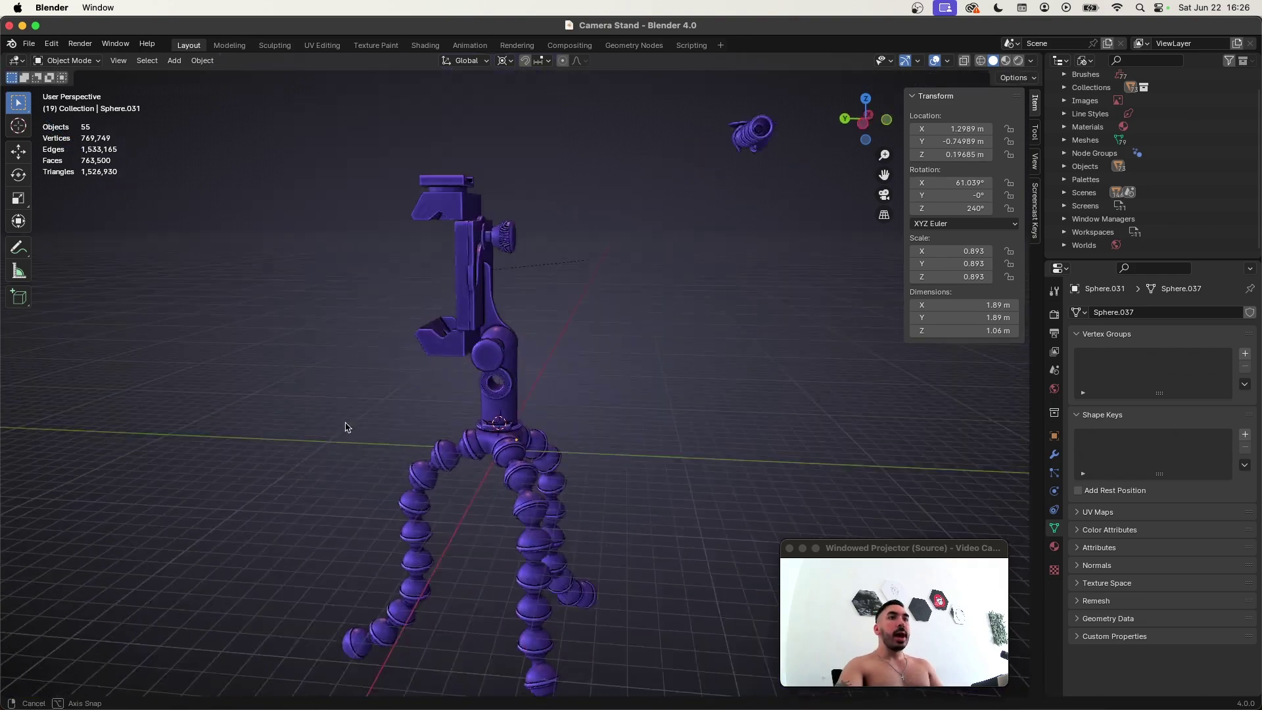
click(560, 380)
key(r)
right_click(594, 379)
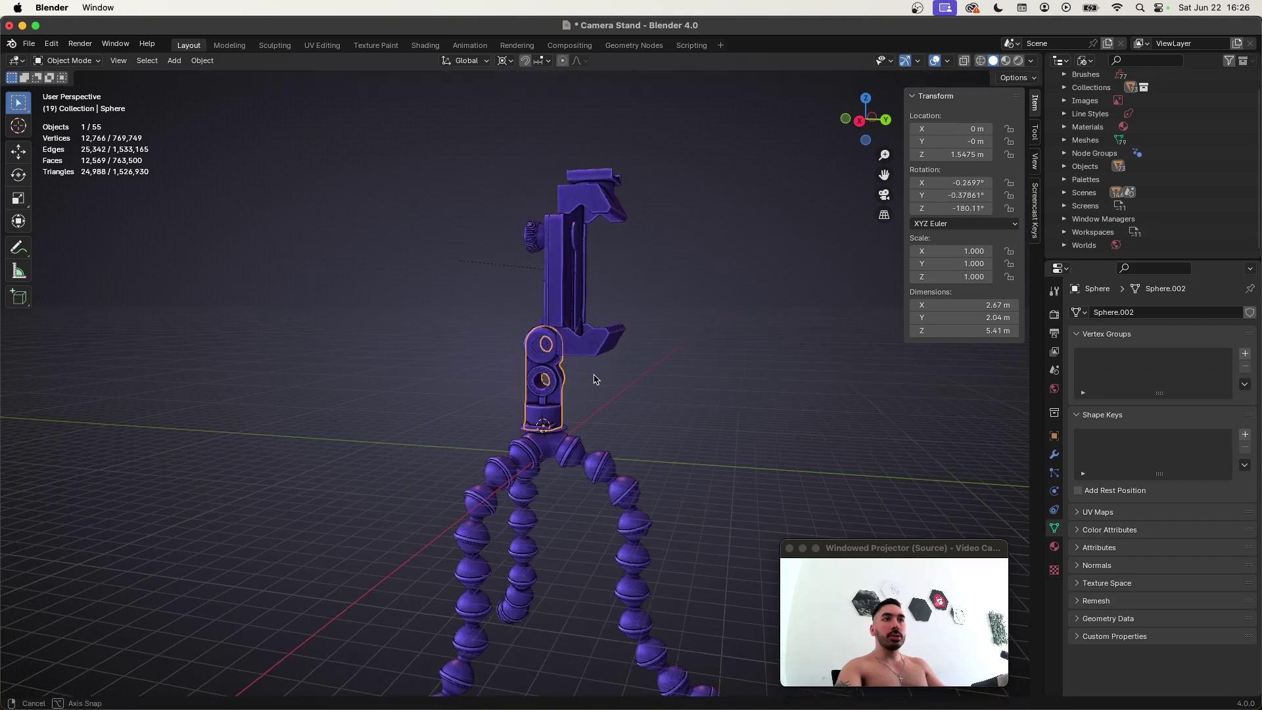
middle_drag(594, 379, 473, 357)
key(super+z)
key(super+z)
click(710, 434)
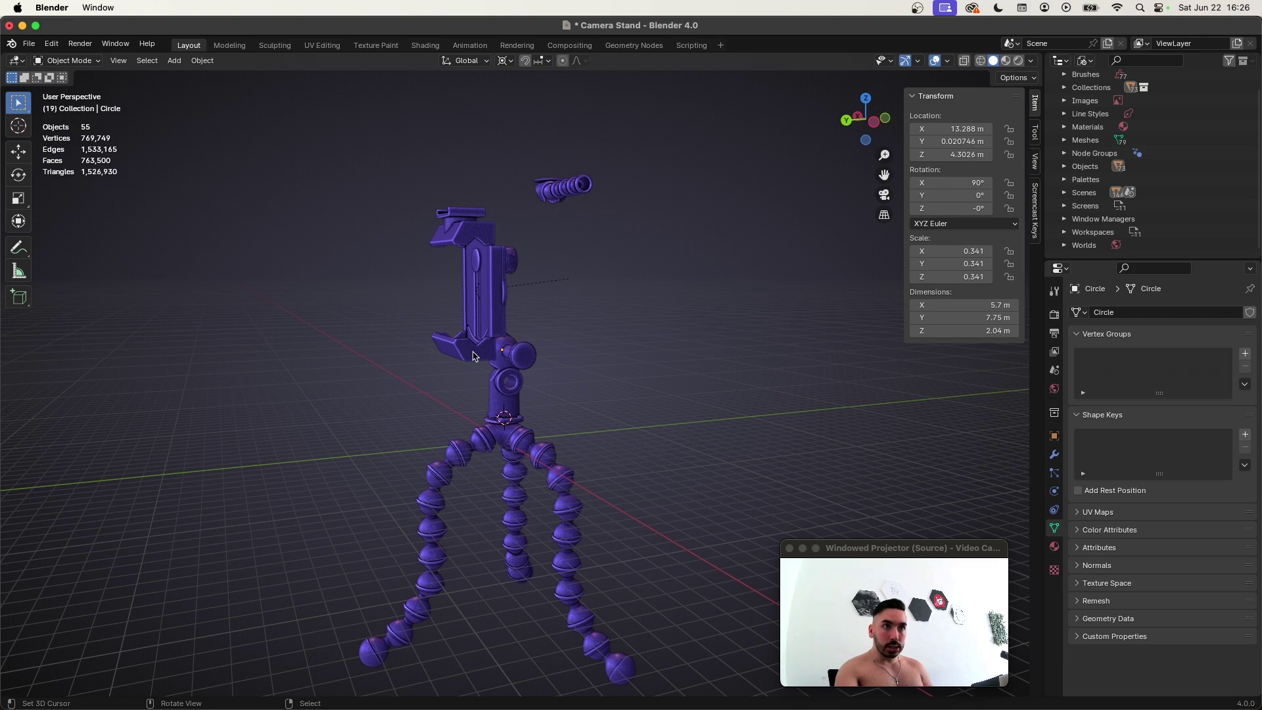
- Examine the phone mount's slotted back plate and its mesh in Edit Mode
middle_drag(474, 357, 657, 371)
middle_drag(512, 352, 683, 408)
click(510, 302)
middle_drag(460, 290, 585, 305)
key(Tab)
scroll(601, 386, up, 5)
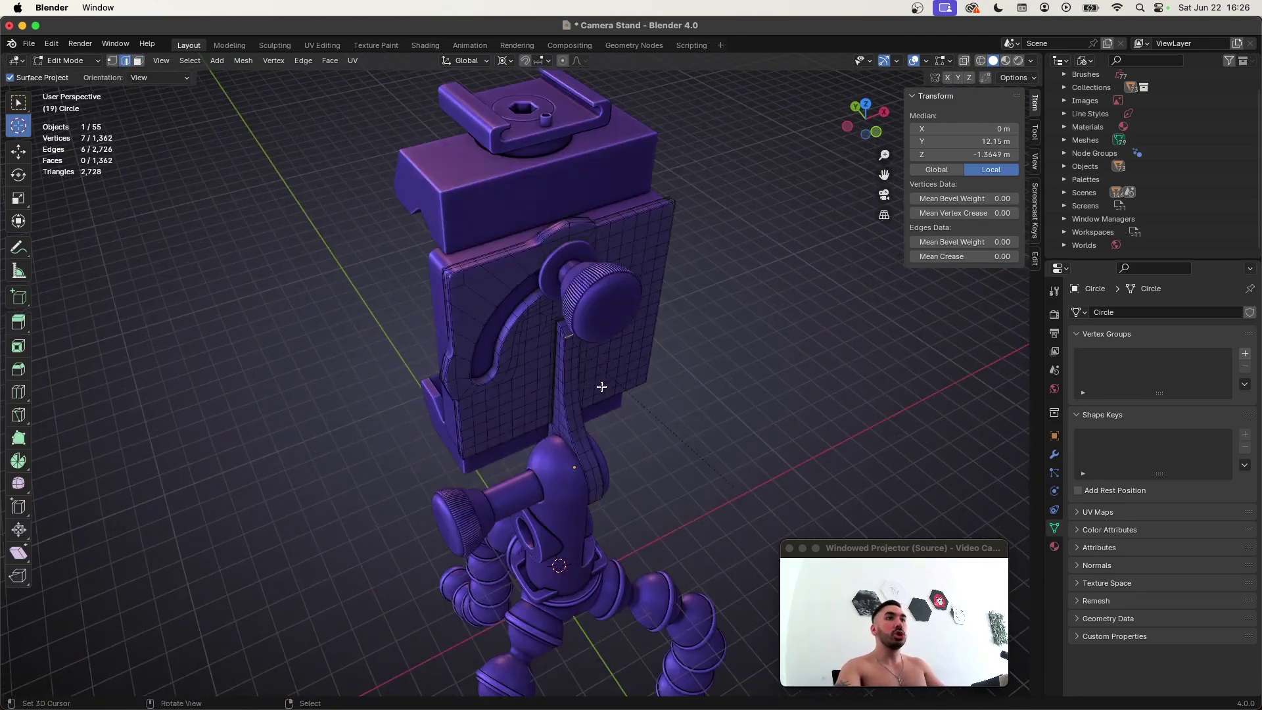
middle_drag(602, 387, 600, 366)
key(Tab)
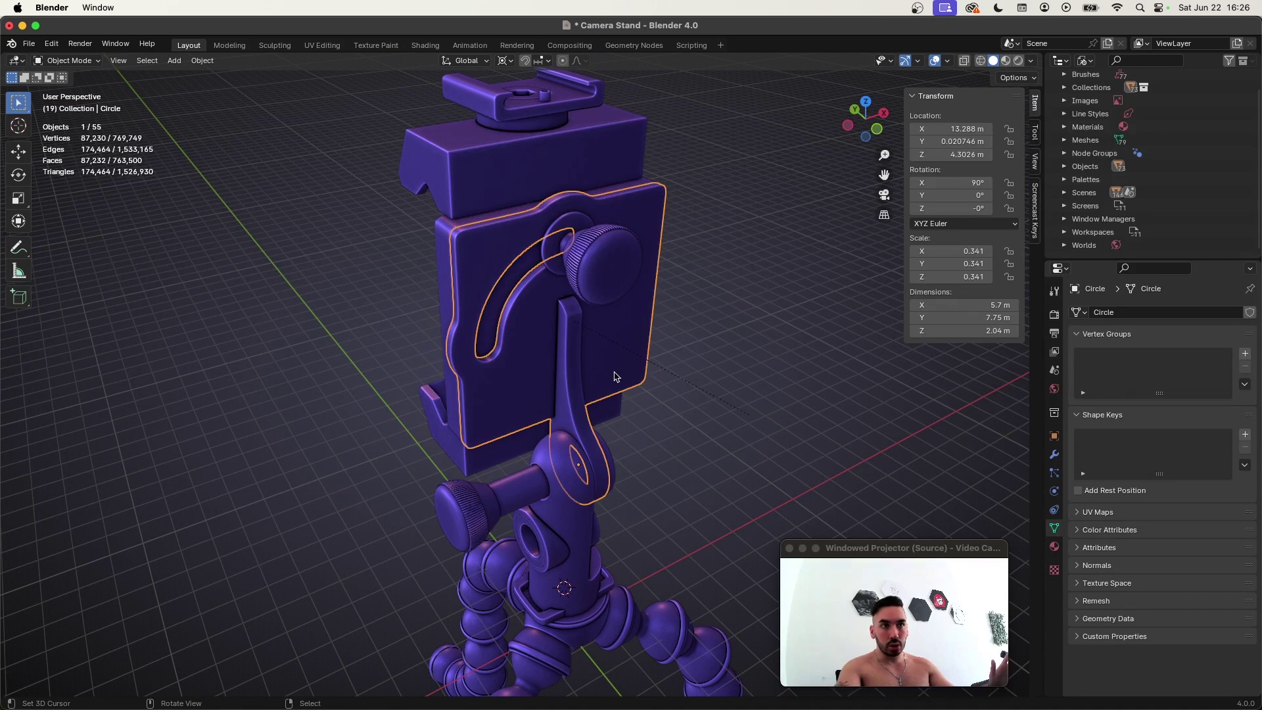